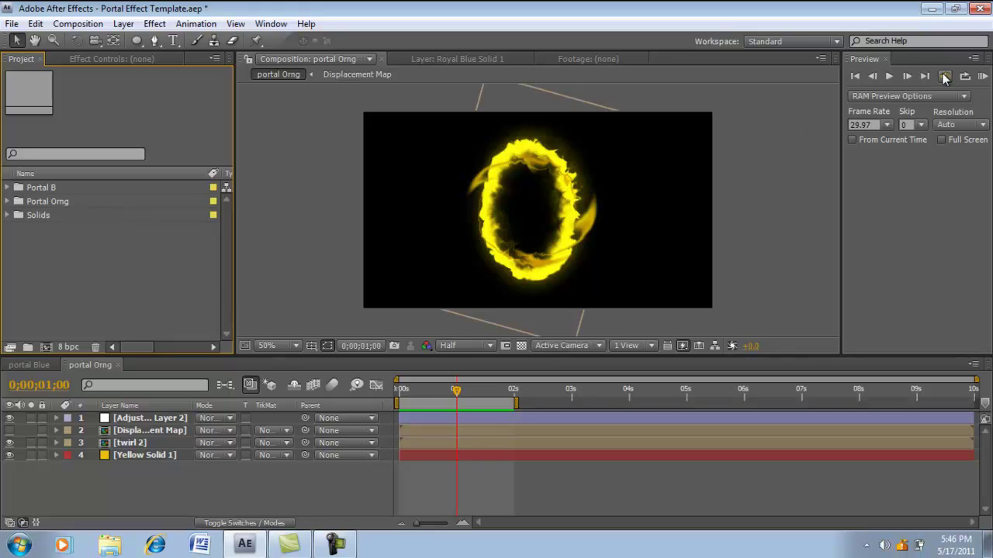
Step: Play a RAM preview of the yellow portal animation, then stop it
click(984, 78)
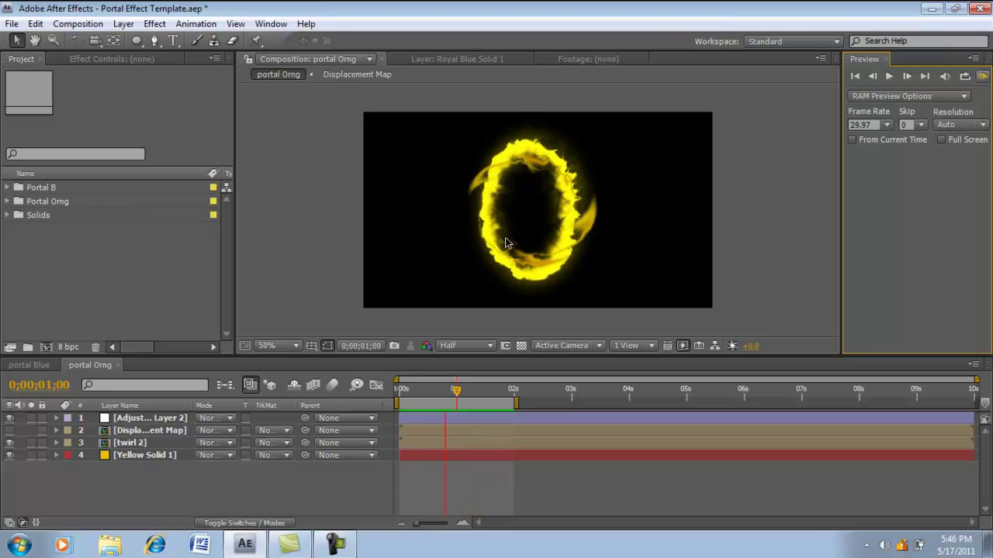
click(325, 223)
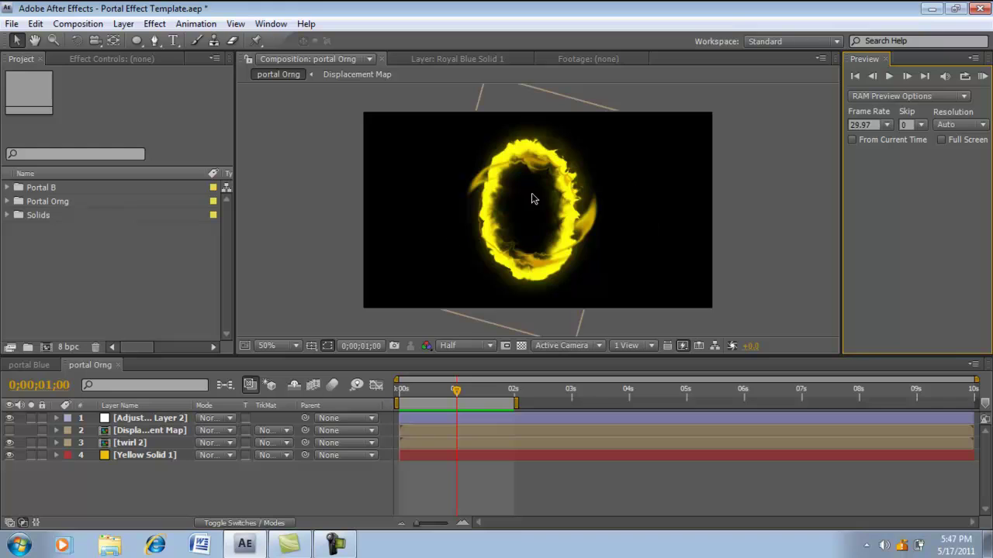
Step: Switch to the portal Blue composition, then back to portal Orng
click(46, 365)
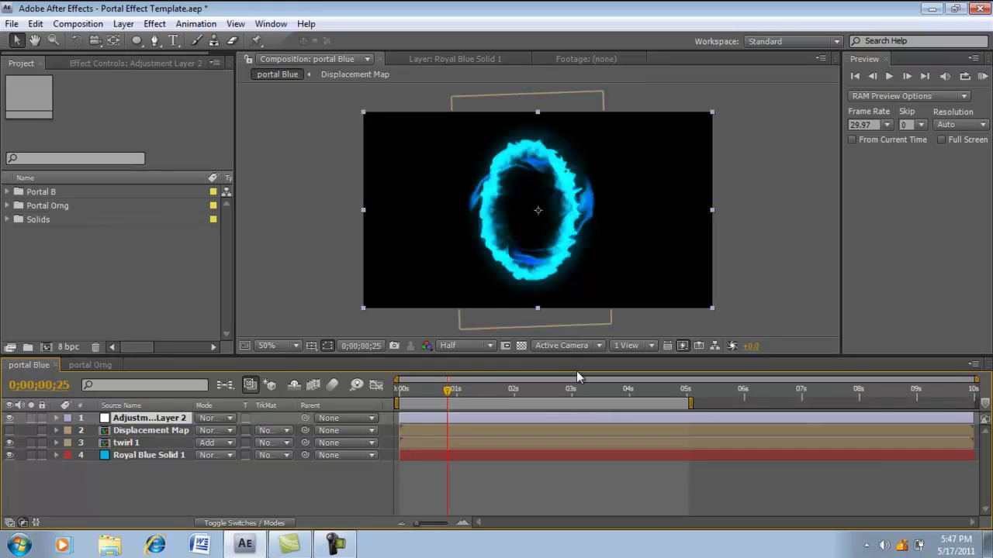
click(92, 365)
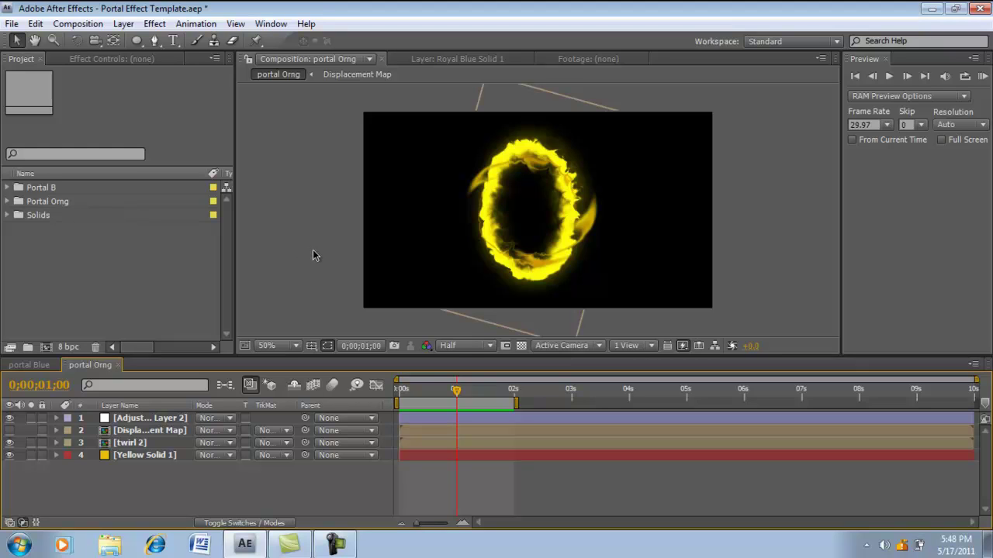
Step: Create a composition named Portal_Ring at 960×540, 24 fps, 10 seconds long
click(95, 29)
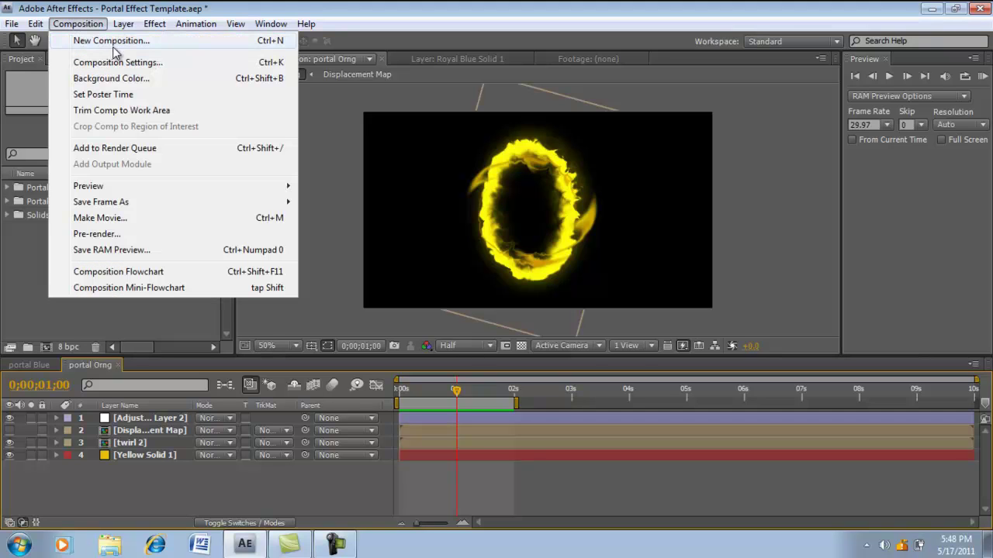
click(114, 45)
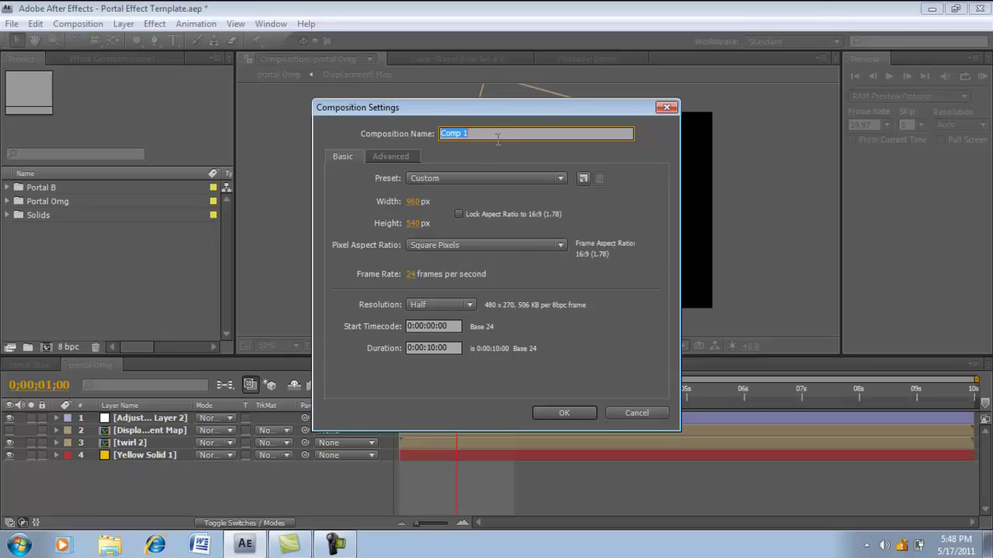
key(BackSpace)
click(606, 215)
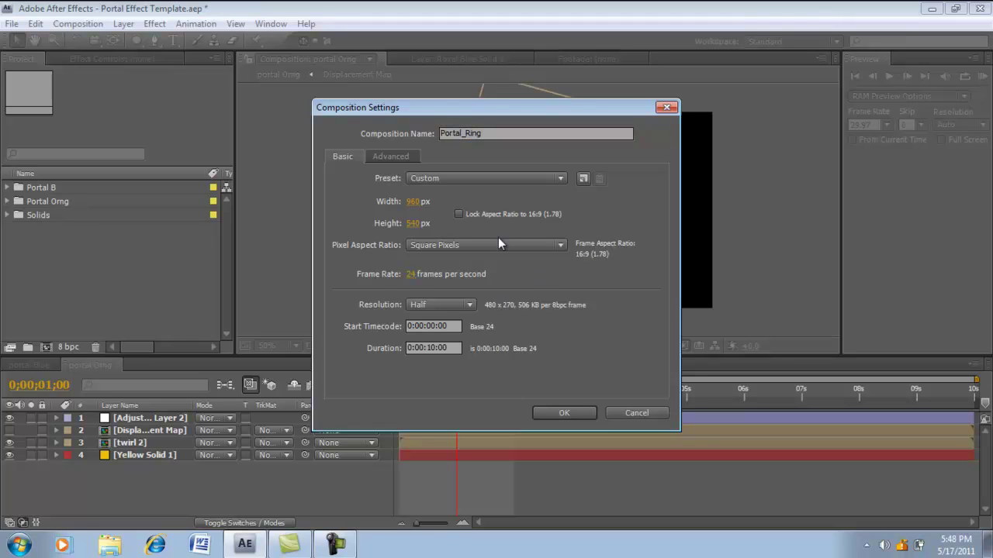
click(542, 410)
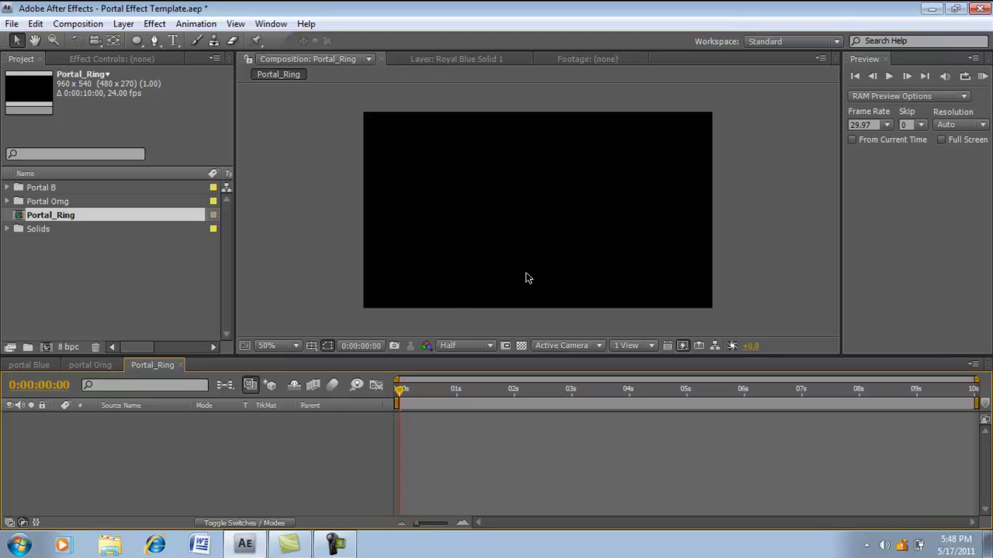
Step: Add a full-frame solid coloured FFCC00 yellow and named Portal_Ring
click(124, 24)
mouse_move(142, 43)
click(419, 56)
click(215, 346)
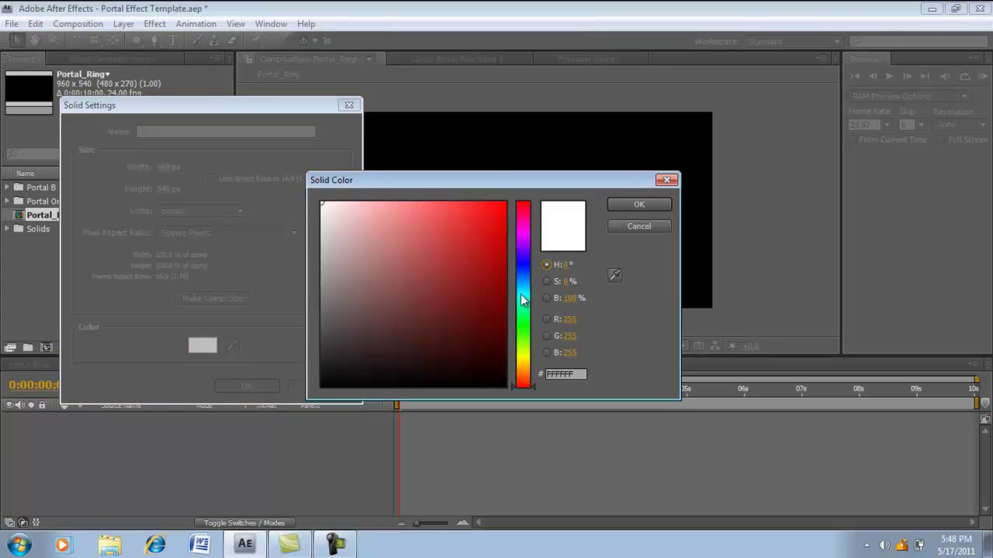
drag(521, 294, 525, 366)
drag(450, 282, 508, 200)
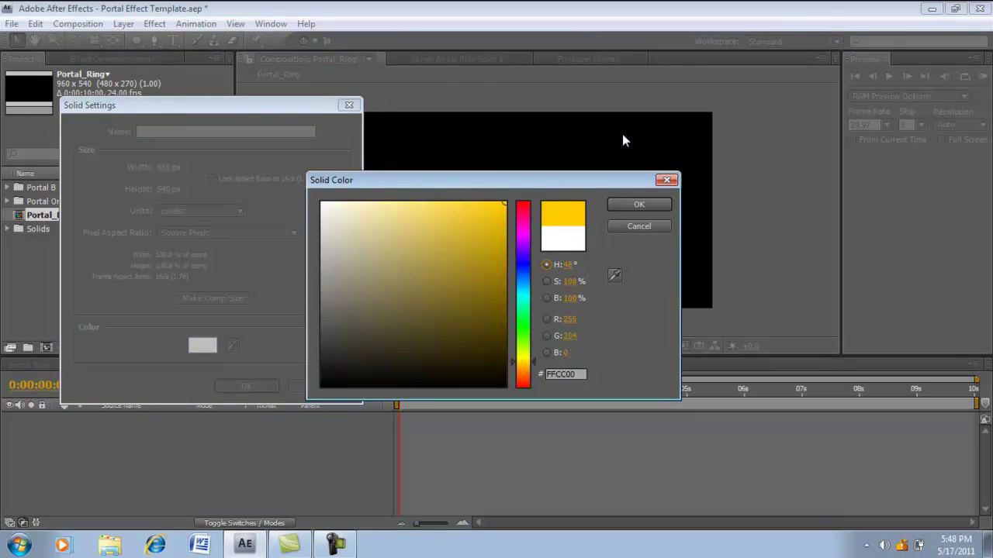
click(639, 204)
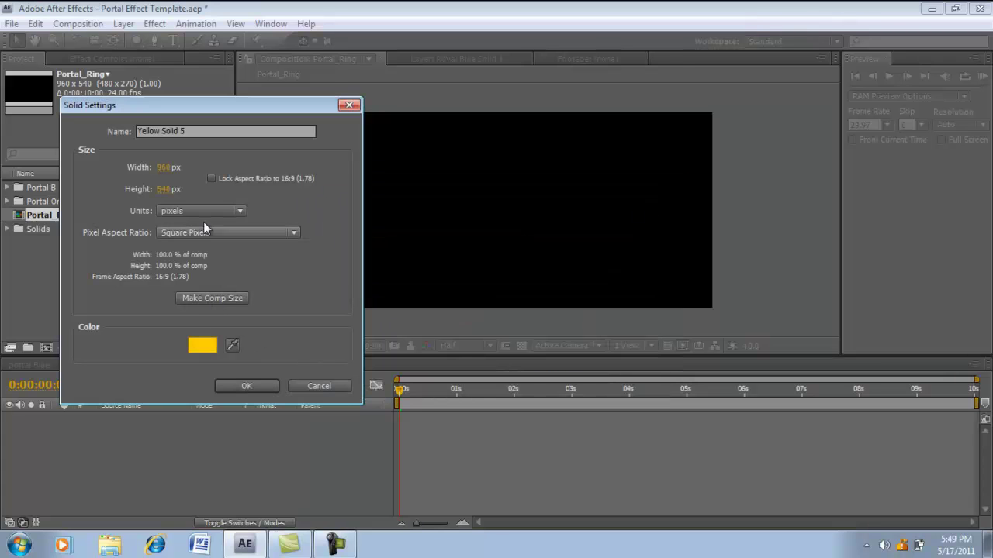
drag(211, 130, 98, 132)
key(BackSpace)
text(Portal_)
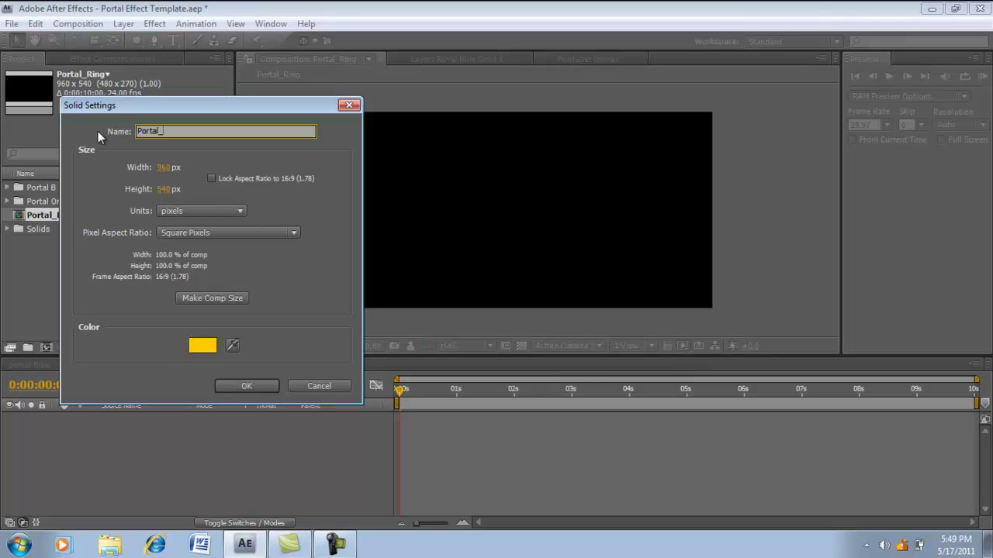
text(Ring)
key(Return)
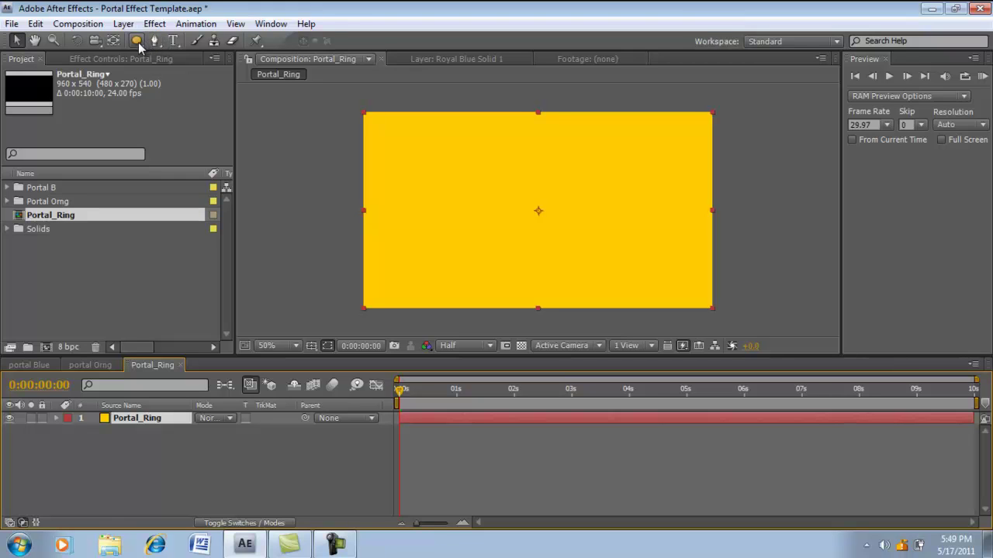
Step: Draw a large upright ellipse mask on the Portal_Ring solid and centre it in the frame
click(138, 43)
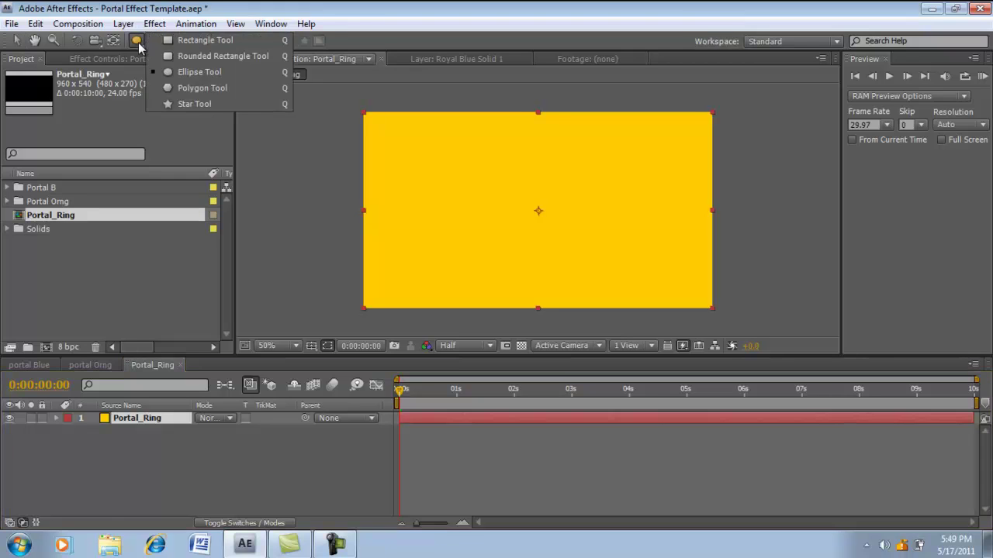
click(211, 72)
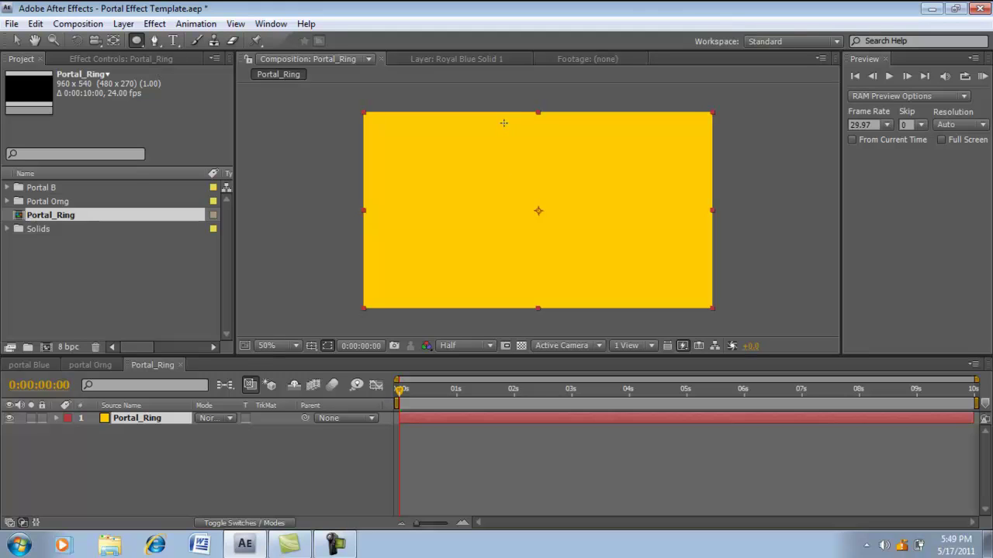
drag(503, 127, 513, 152)
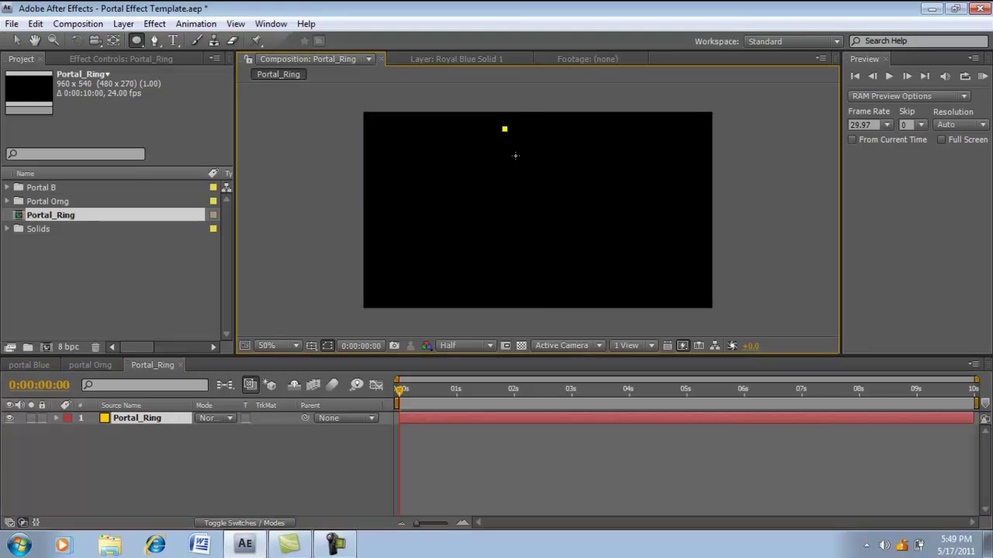
drag(535, 192, 616, 291)
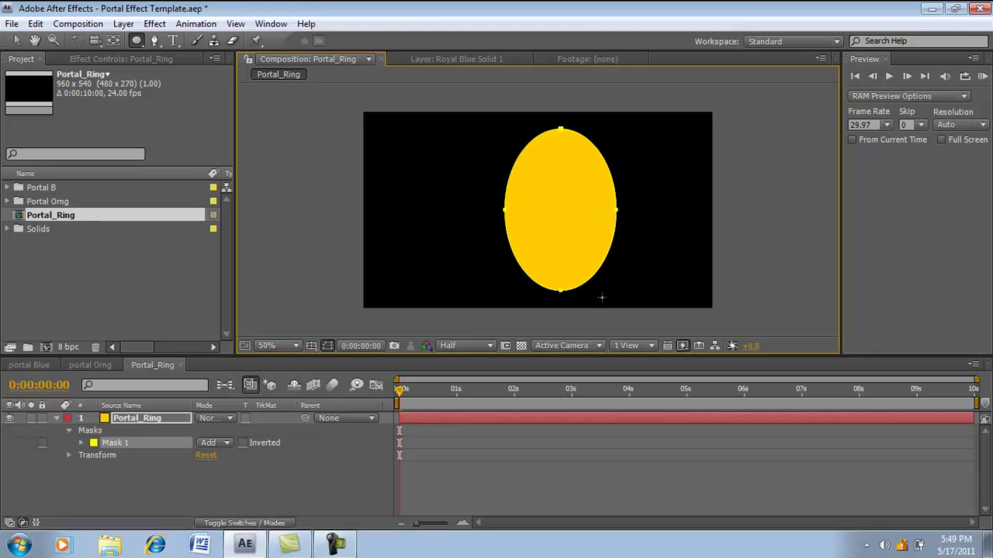
click(144, 418)
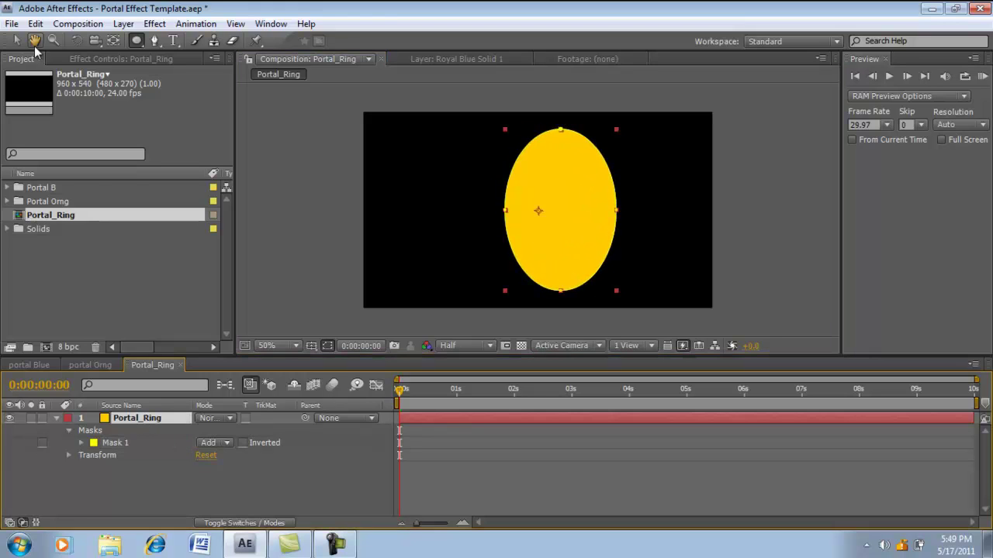
click(17, 40)
drag(539, 214, 510, 208)
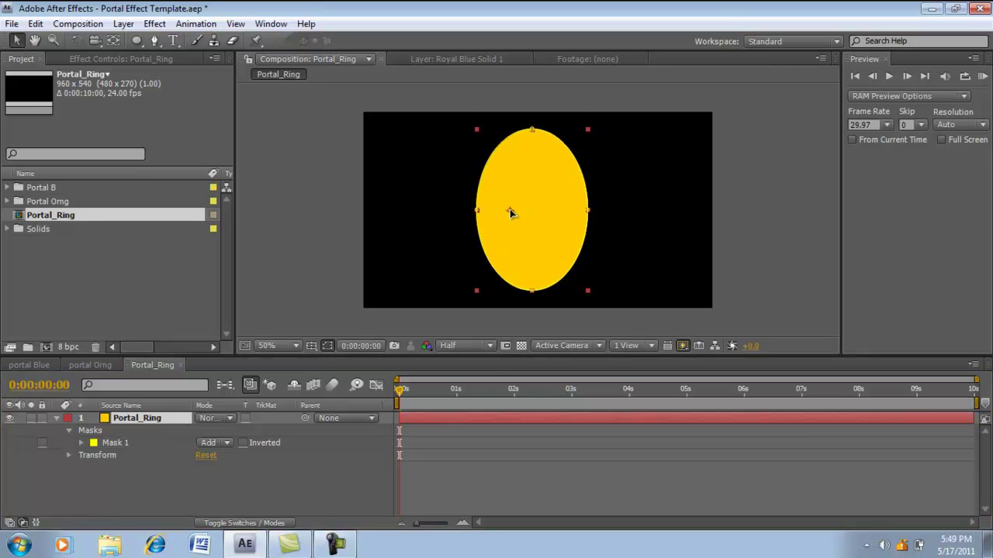
Step: Duplicate Mask 1 as a subtracted Mask 2 and shrink it to form the ring
click(124, 443)
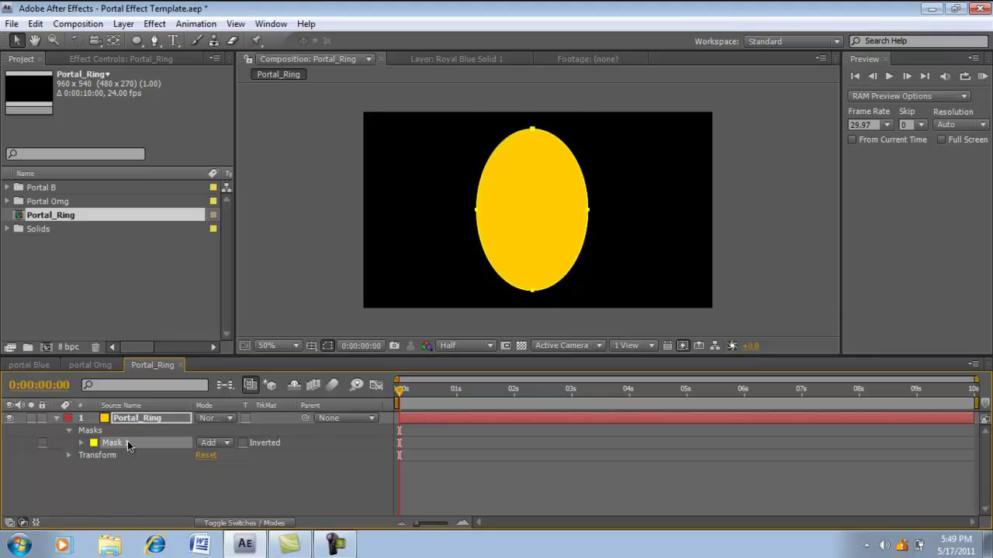
key(ctrl+d)
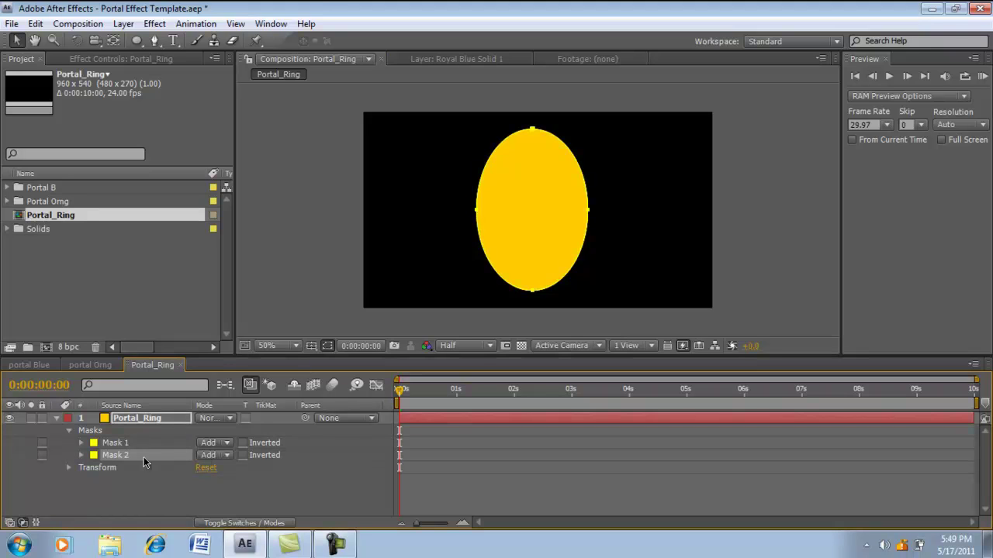
click(213, 456)
click(225, 453)
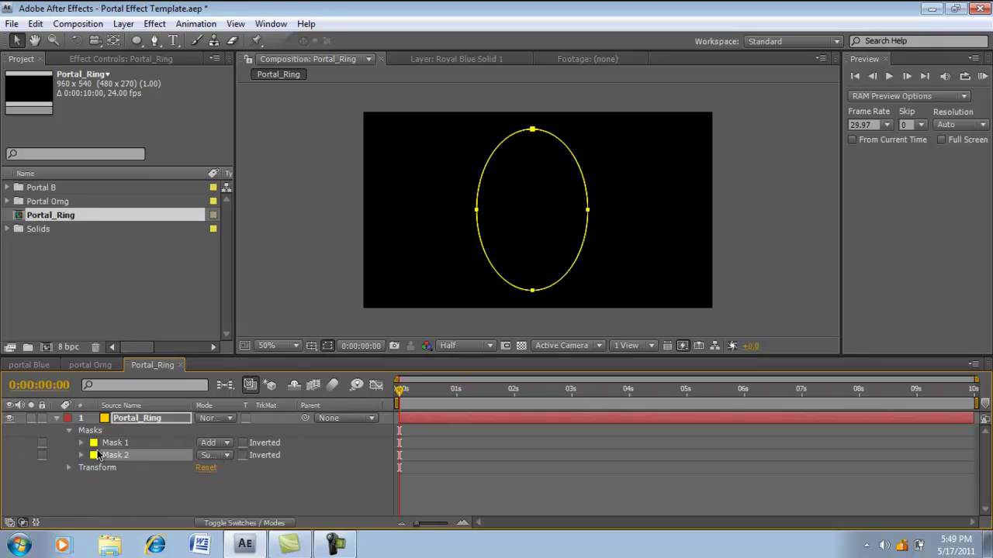
click(81, 455)
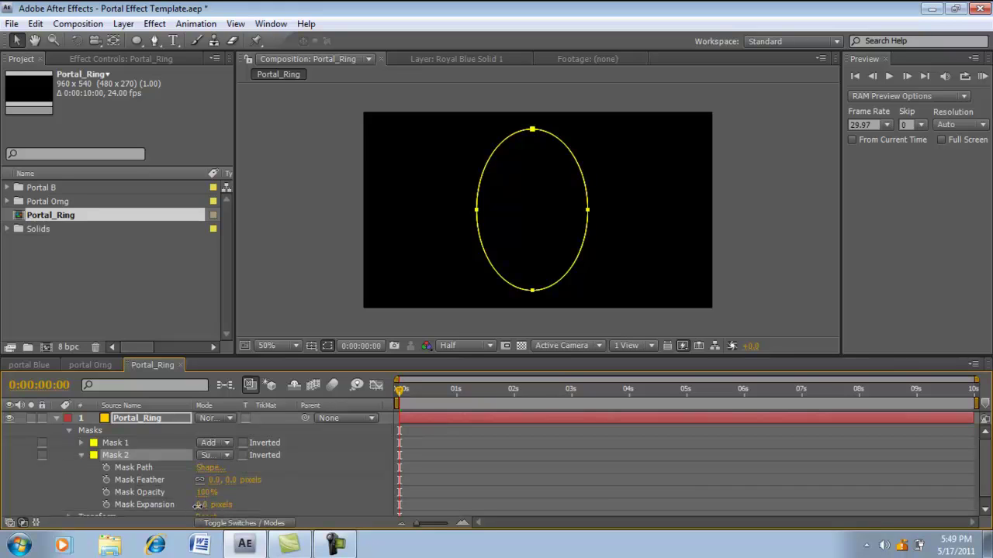
drag(201, 505, 225, 481)
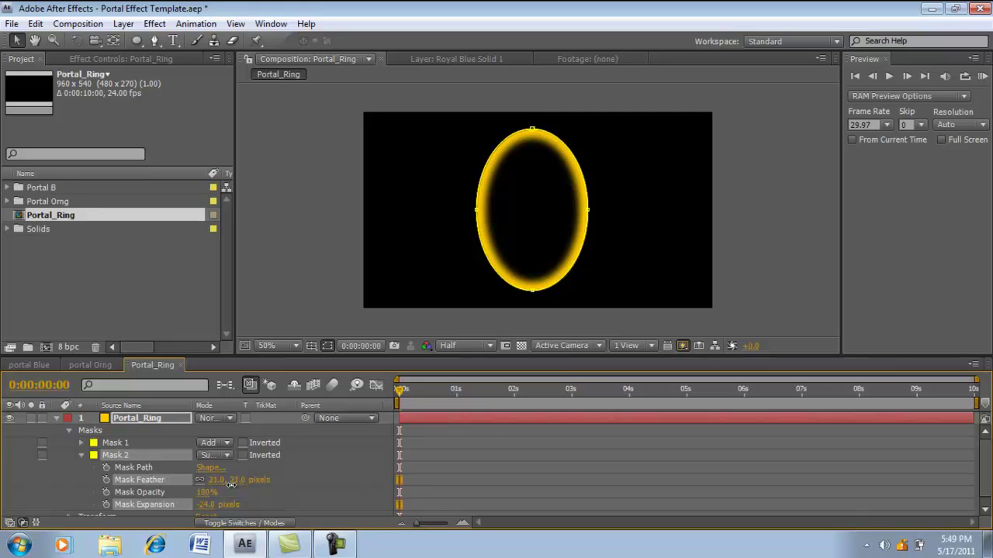
click(81, 455)
Step: Give Mask 1 a 1.5 pixel feather, then collapse the layer and deselect it
click(83, 443)
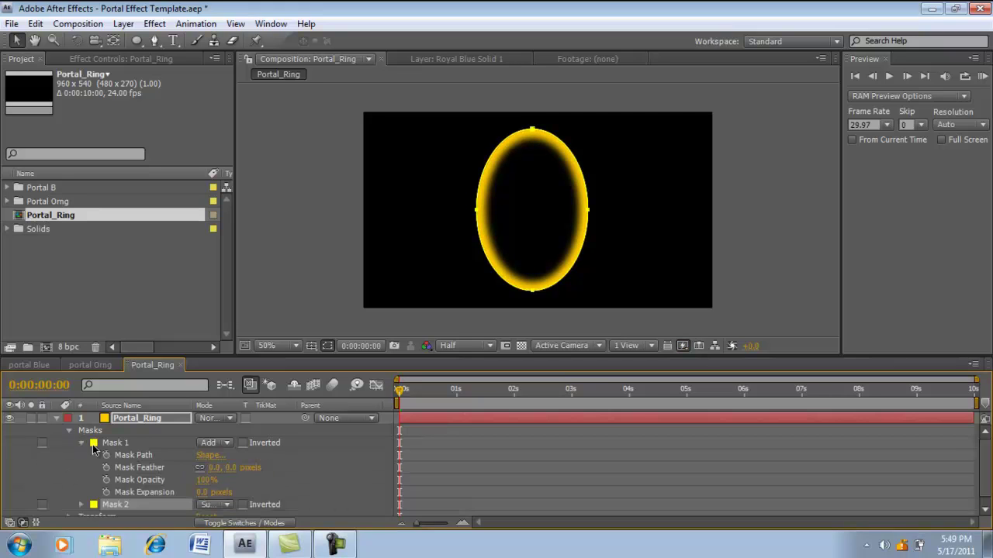
click(214, 469)
text(1.5)
key(Return)
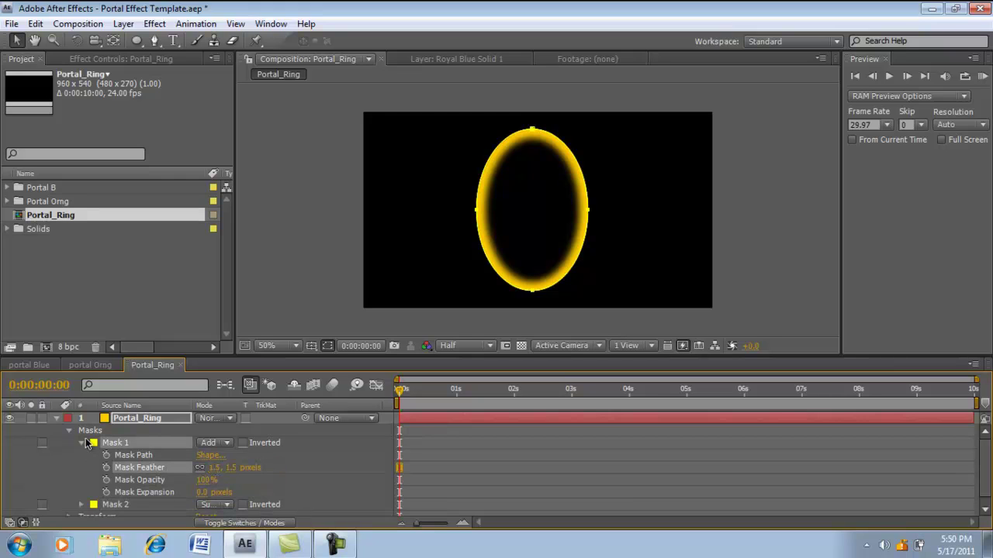
click(82, 443)
click(69, 431)
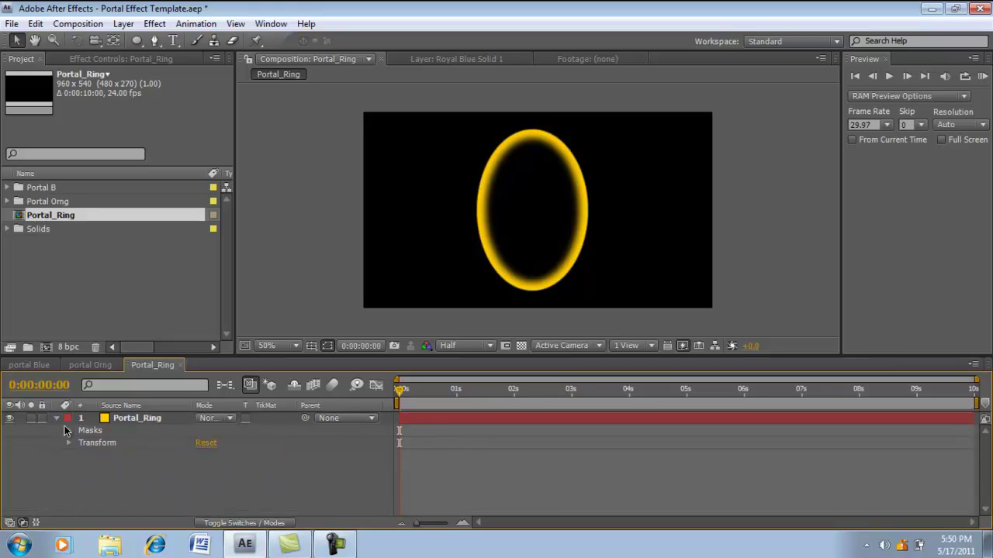
click(57, 418)
click(347, 460)
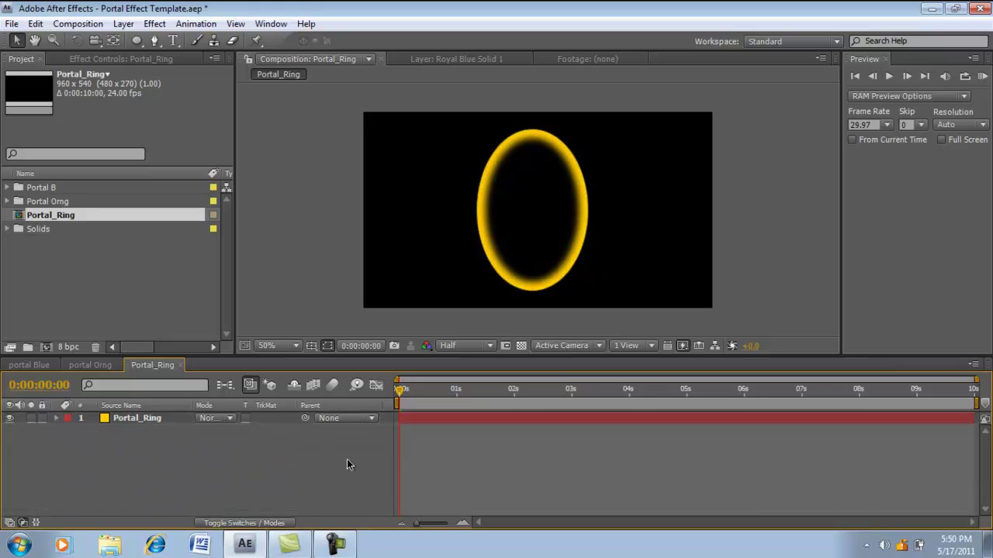
Step: Apply Turbulent Displace from Distort to the Portal_Ring layer
click(149, 418)
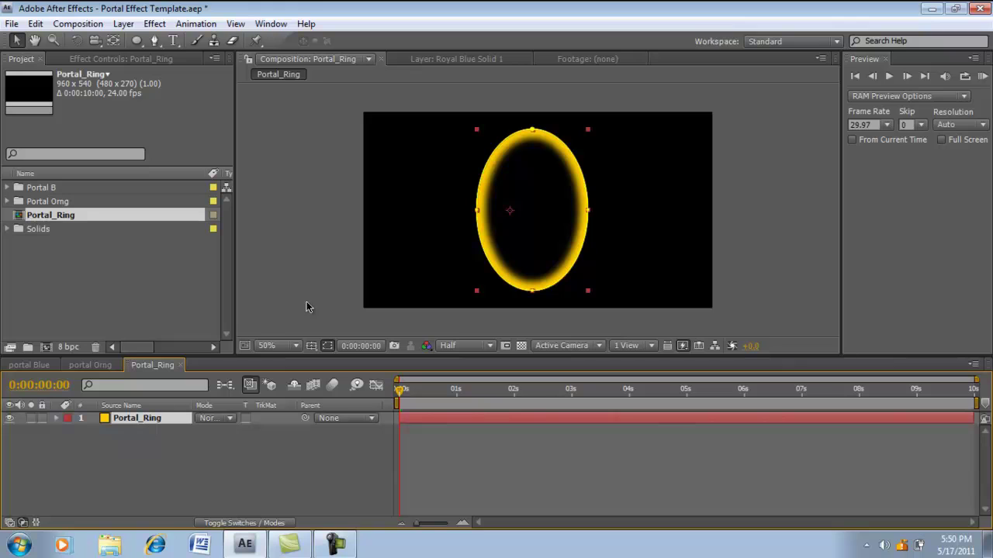
click(151, 25)
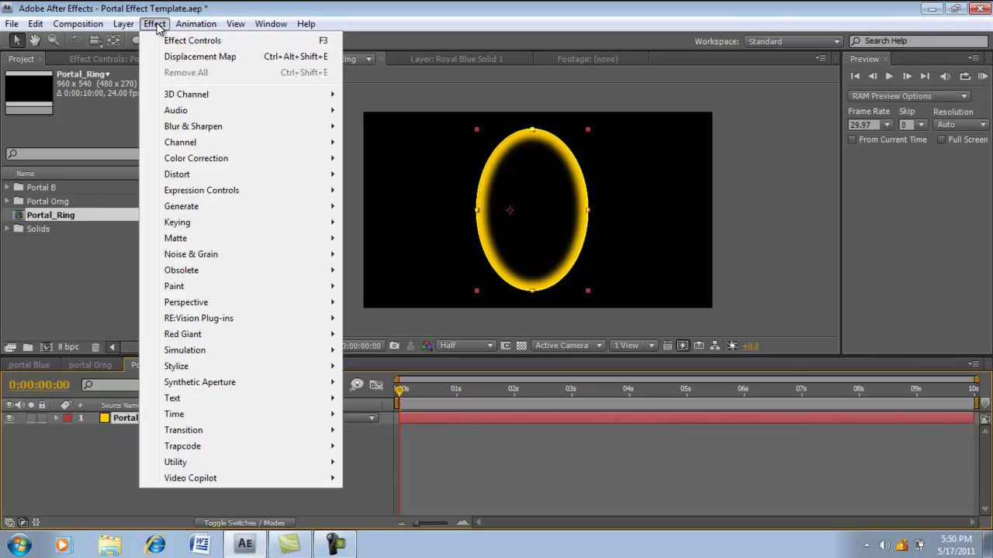
key(Right)
key(Right)
mouse_move(168, 26)
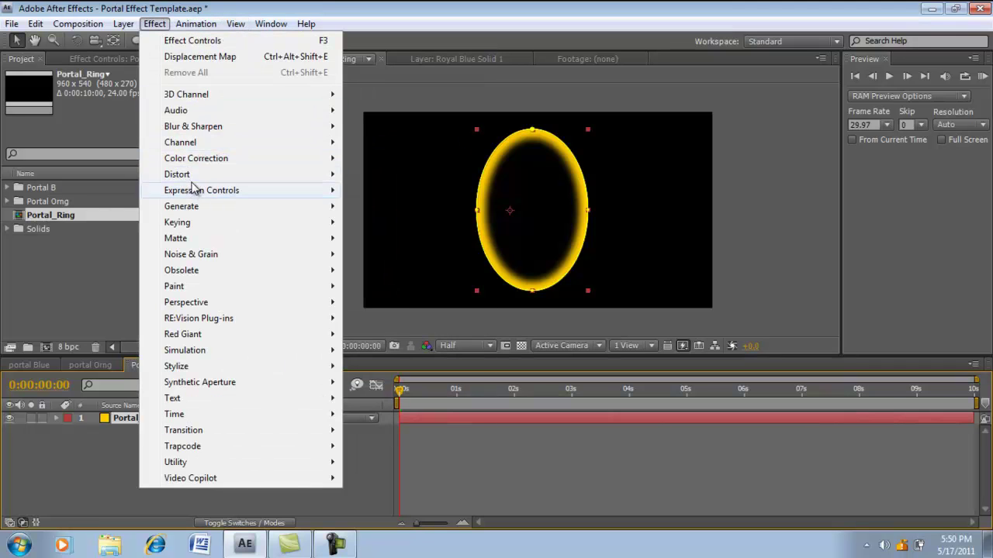
mouse_move(191, 177)
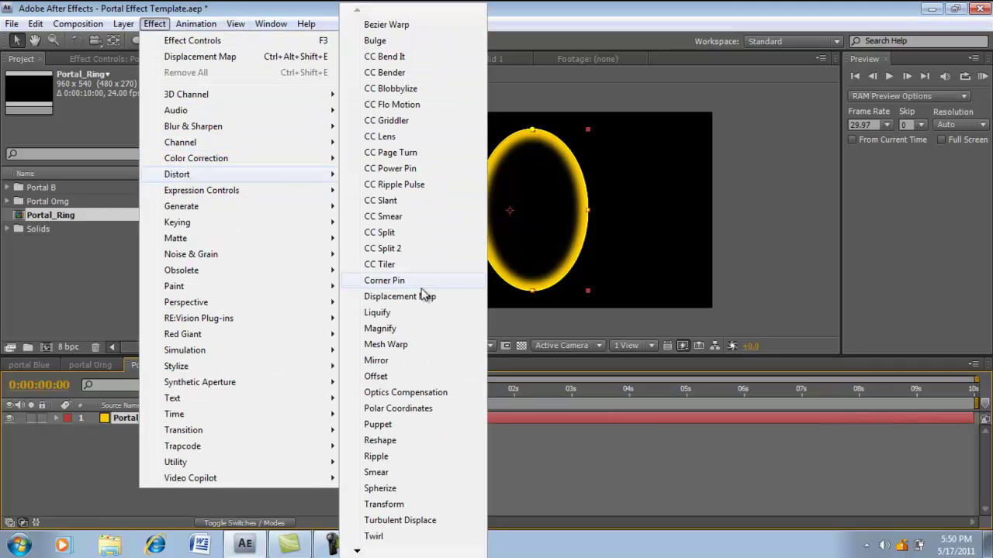
click(400, 520)
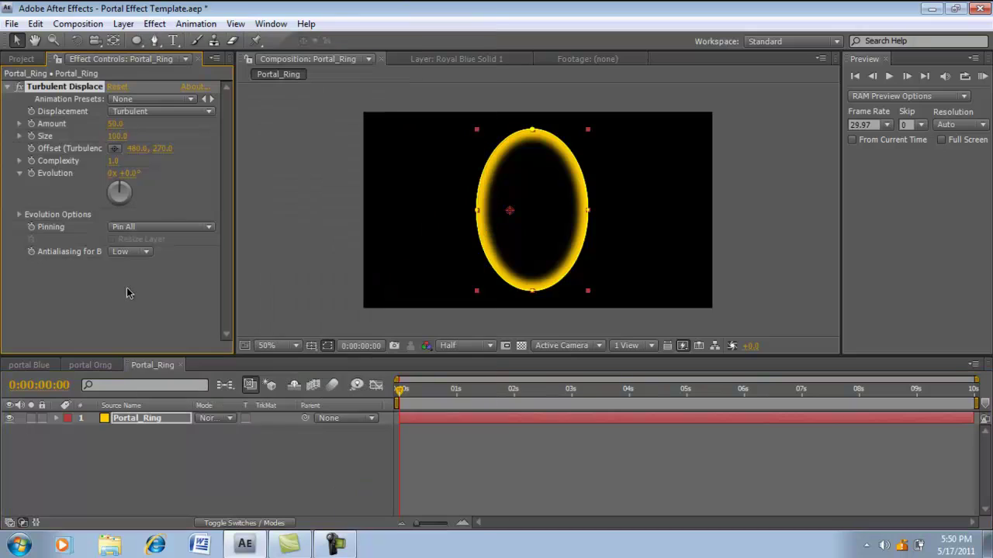
Step: Set Turbulent Displace to Amount 45, Size 15, Complexity 3.1 and shift the offset right
click(117, 126)
text(45)
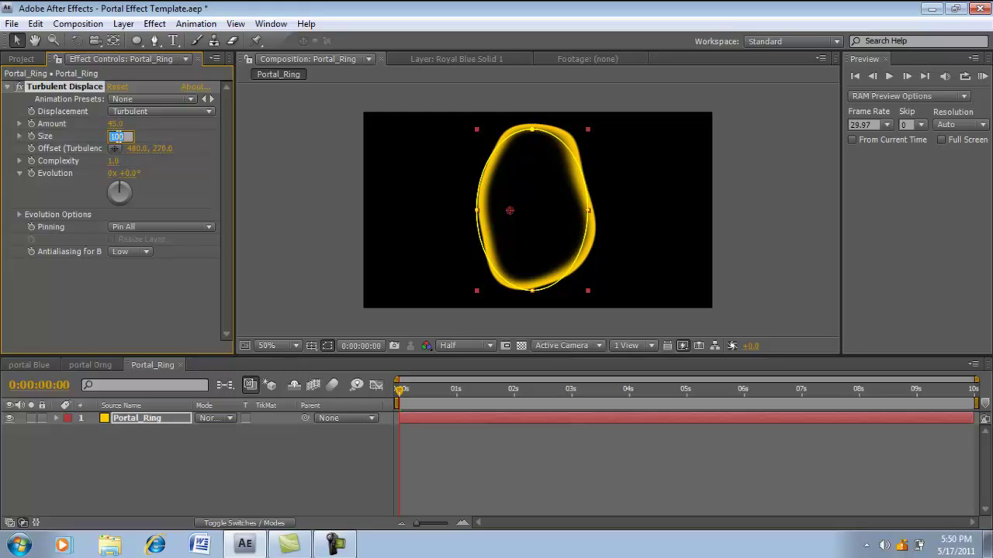
text(1)
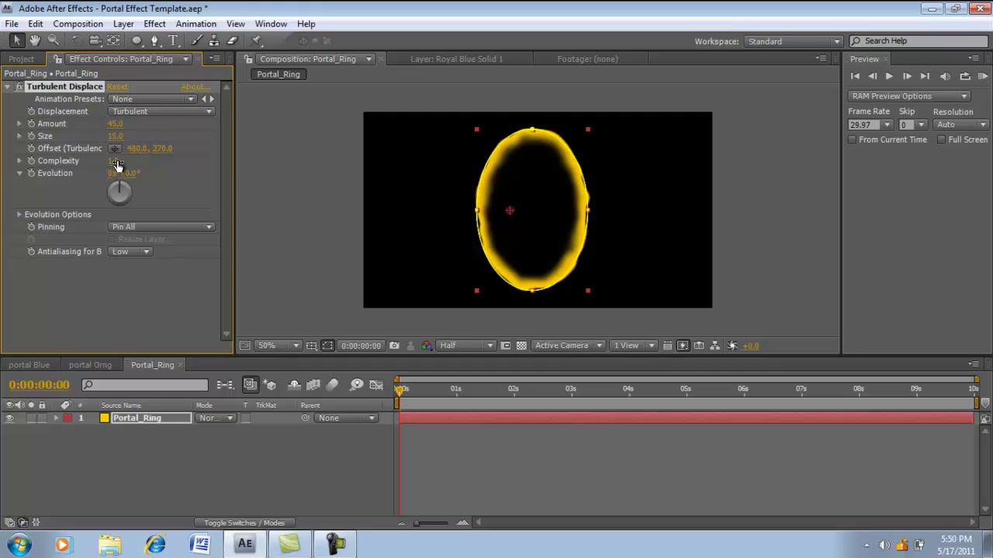
drag(120, 162, 159, 163)
click(120, 161)
text(3.1)
key(Return)
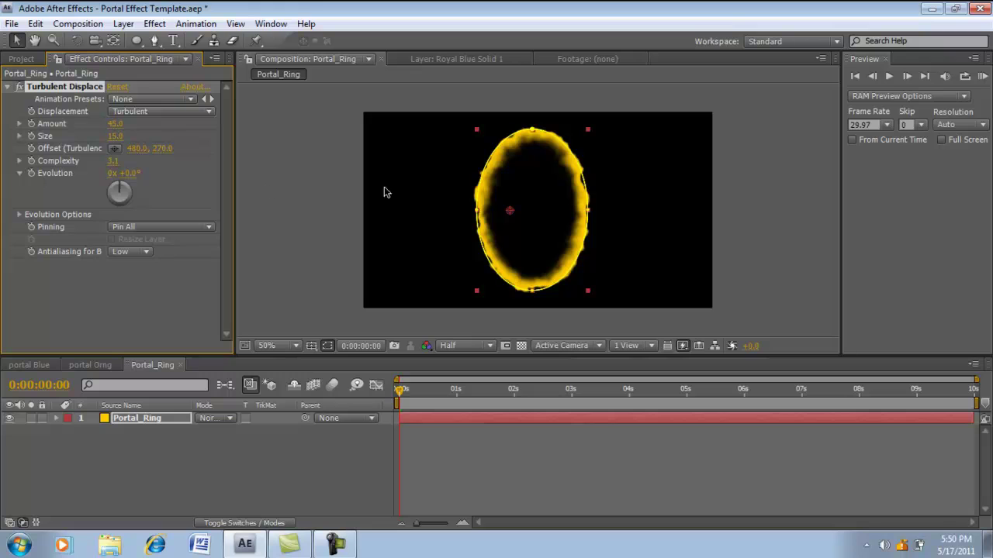
drag(510, 210, 534, 212)
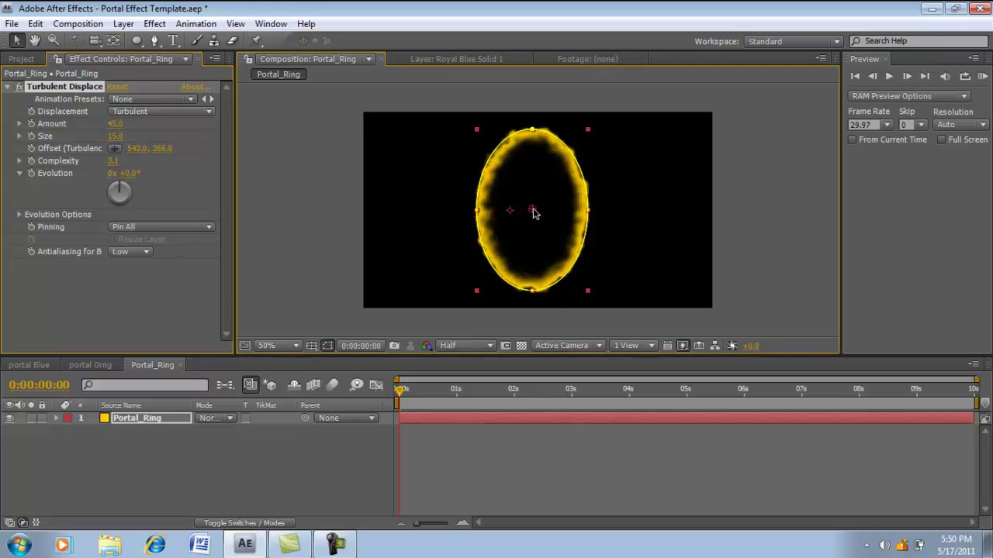
Step: Keyframe Evolution from 0 at the start to 10 revolutions at the clip's end
click(31, 174)
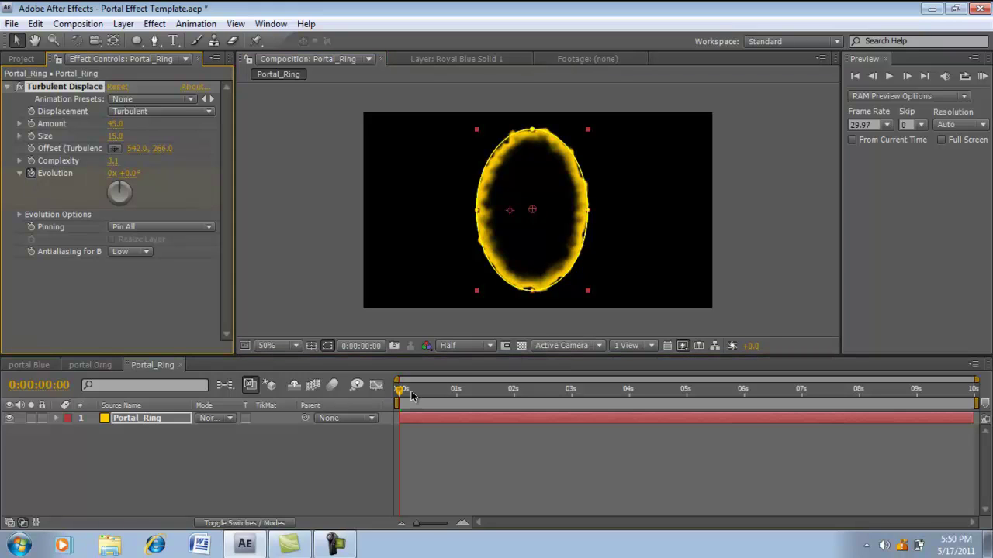
drag(400, 392, 974, 392)
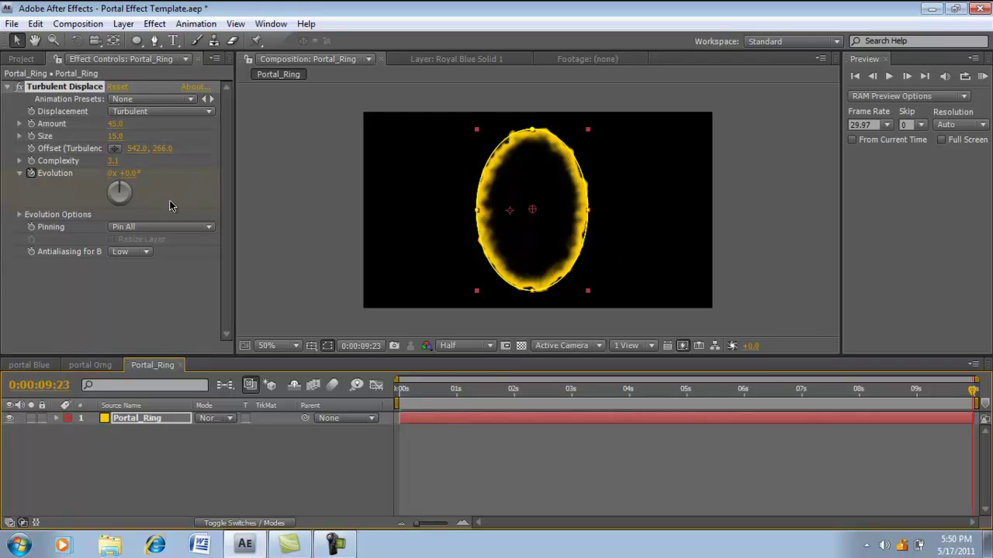
click(112, 174)
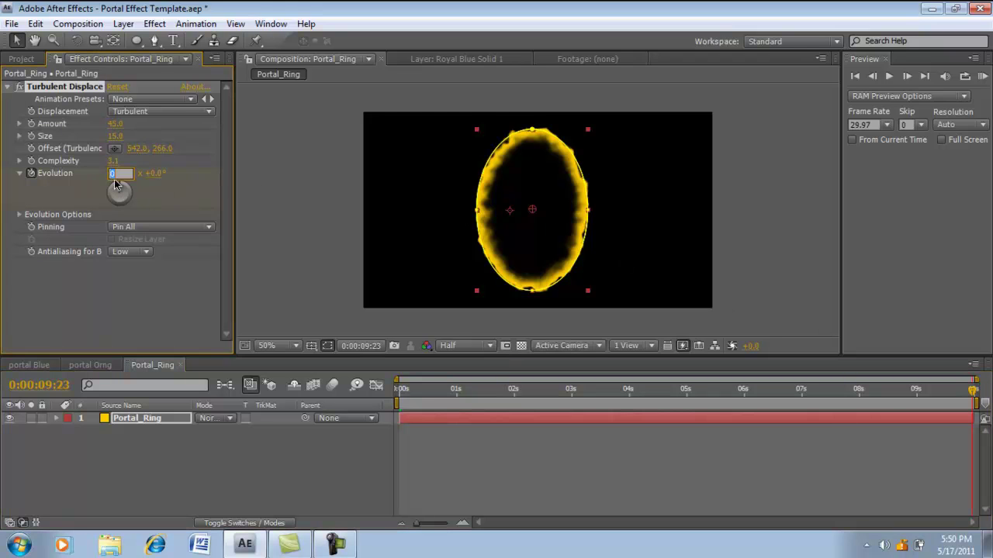
key(Return)
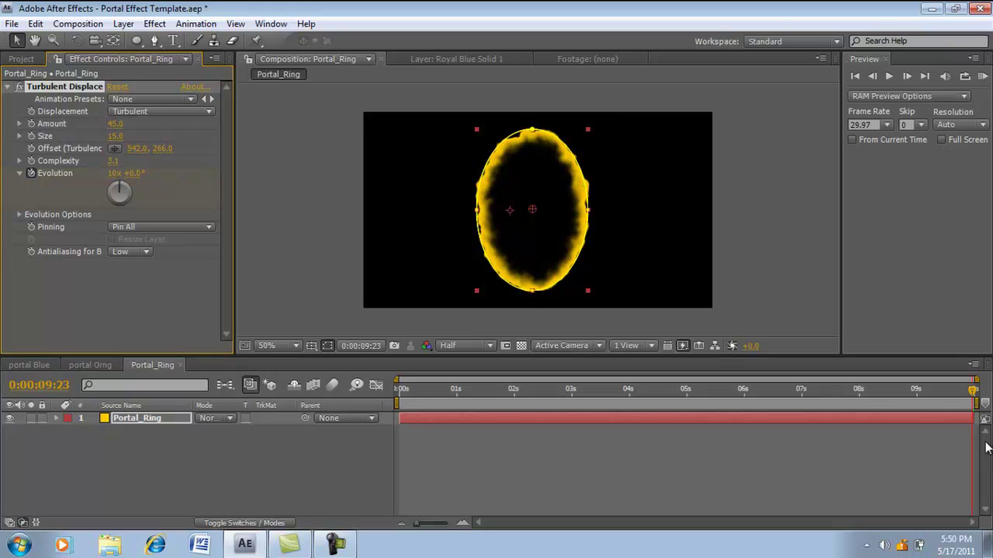
drag(972, 391, 397, 397)
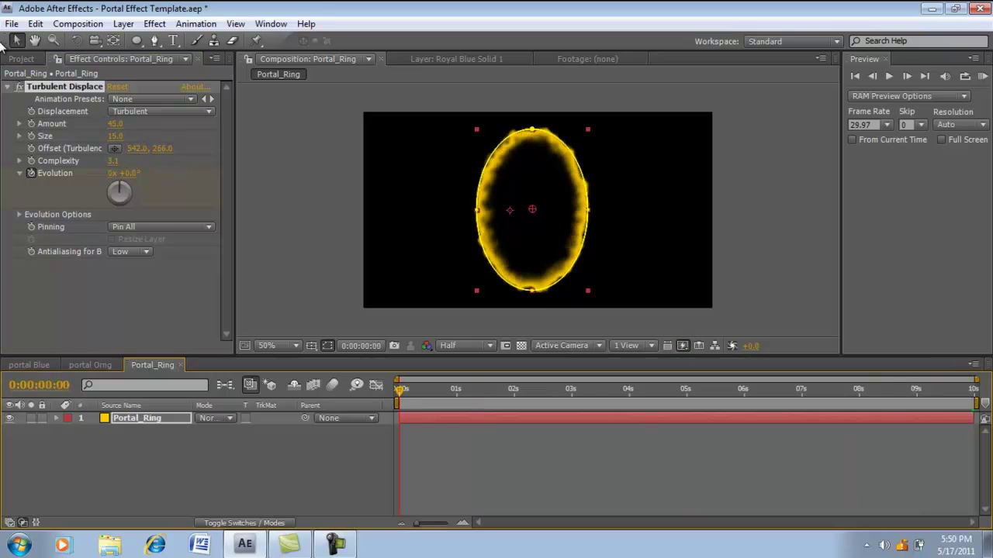
click(8, 86)
Step: Add a Glow with threshold 63%, radius 80 and intensity 0.7
click(149, 26)
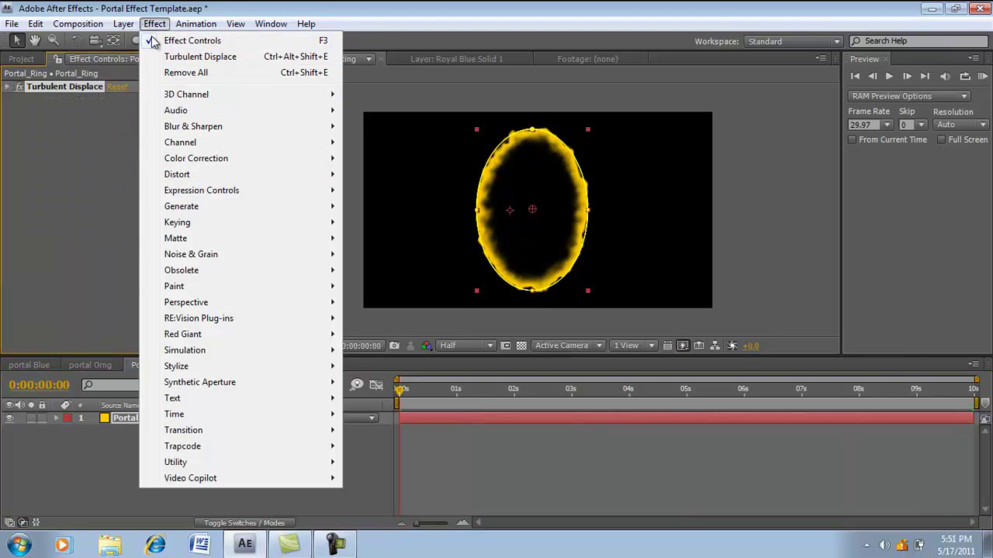
mouse_move(173, 368)
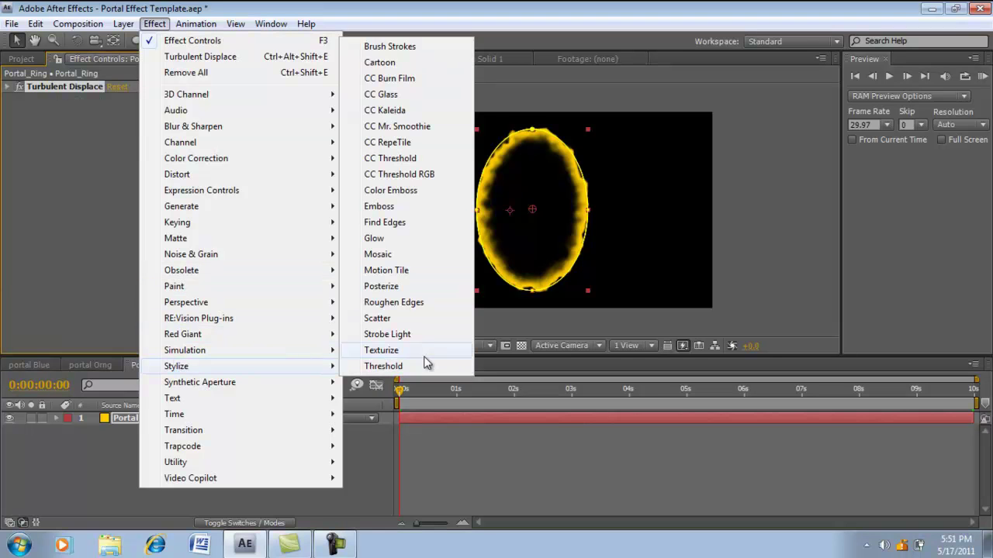
click(374, 239)
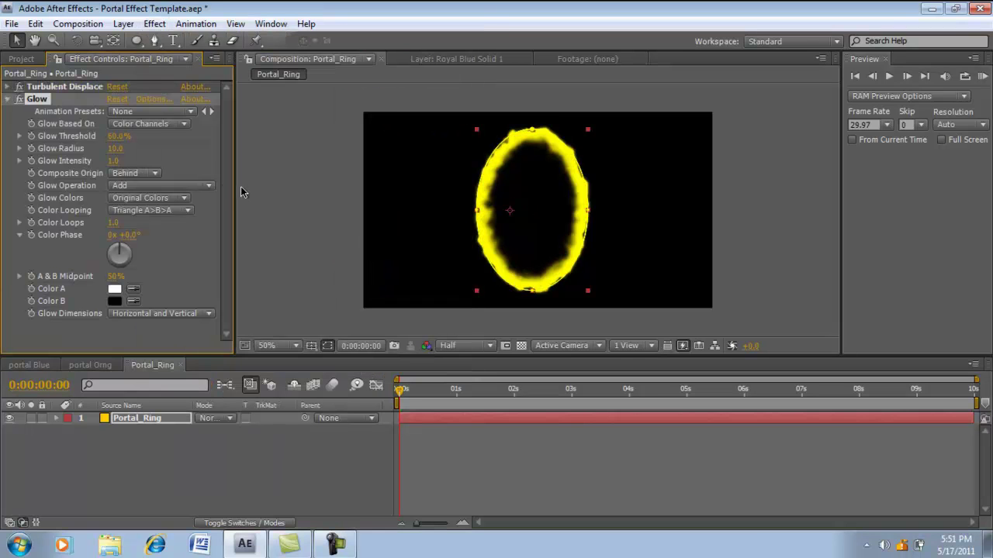
click(116, 137)
text(63)
key(Tab)
text(80)
key(Tab)
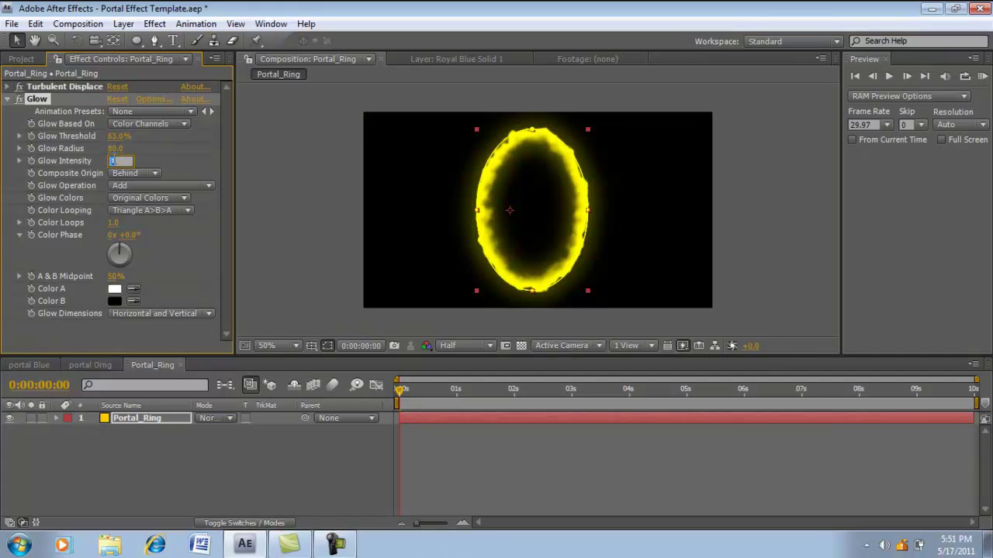
text(0.7)
key(Return)
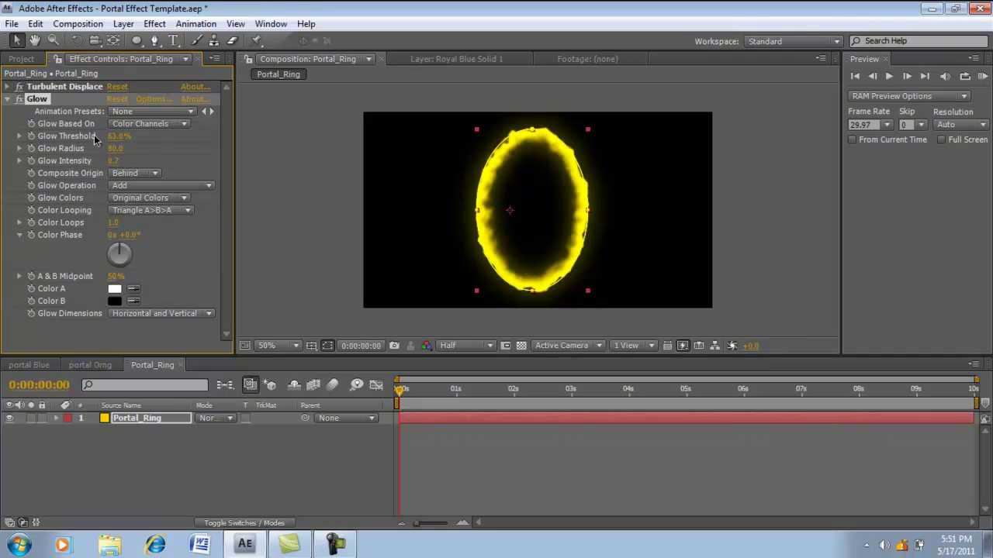
Step: Collapse the Glow settings and hide the Portal_Ring layer
click(7, 102)
click(167, 434)
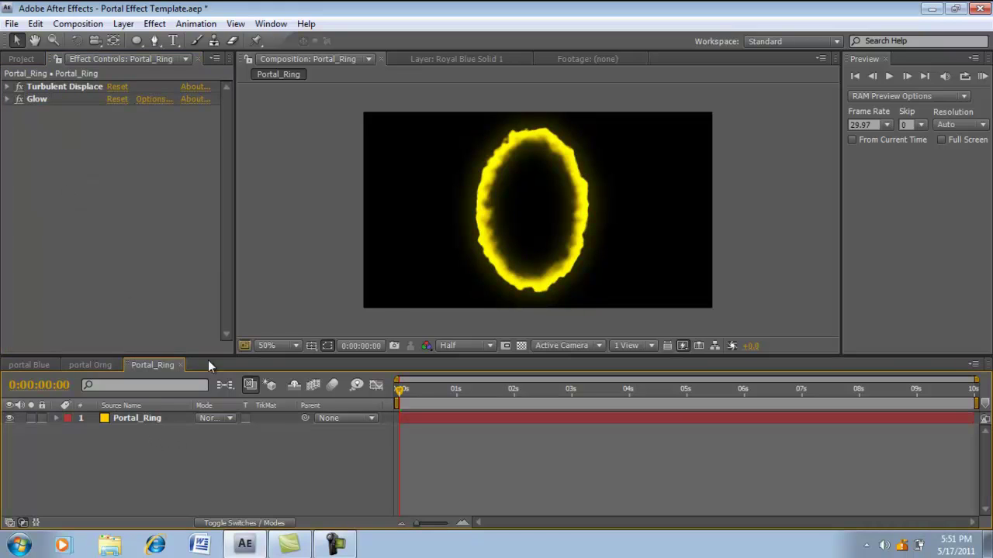
click(10, 418)
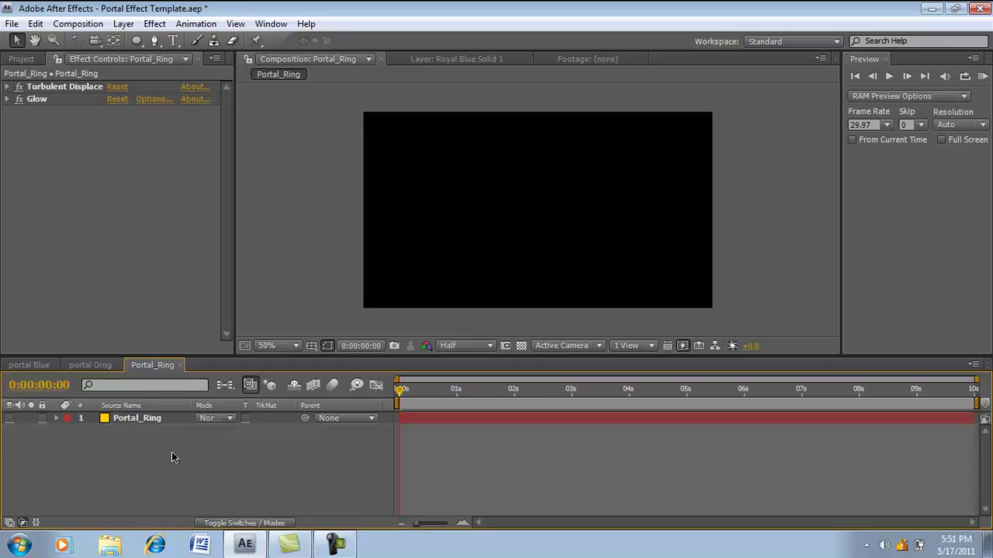
Step: Create a new solid layer named Twirly Rings
click(125, 24)
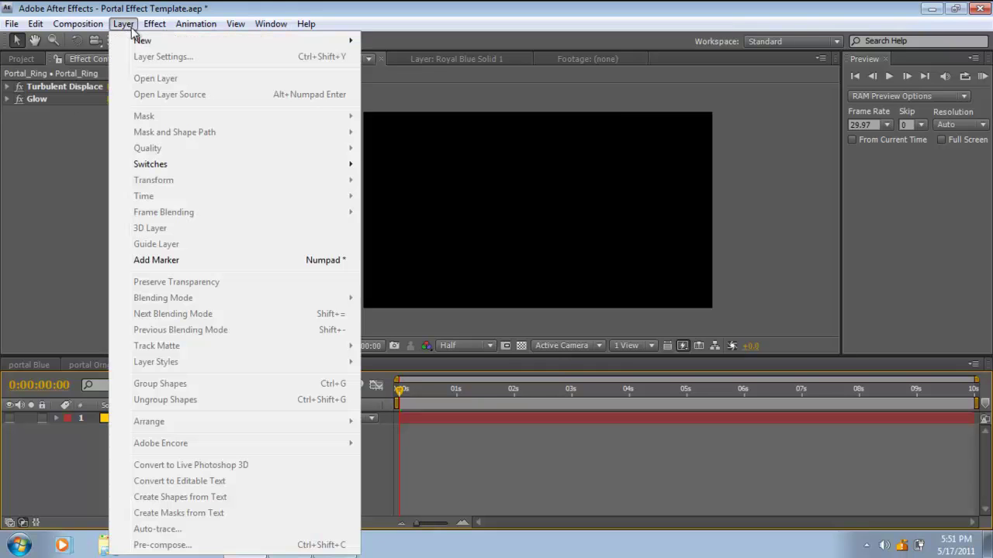
mouse_move(140, 39)
click(394, 56)
key(BackSpace)
text(Twirly)
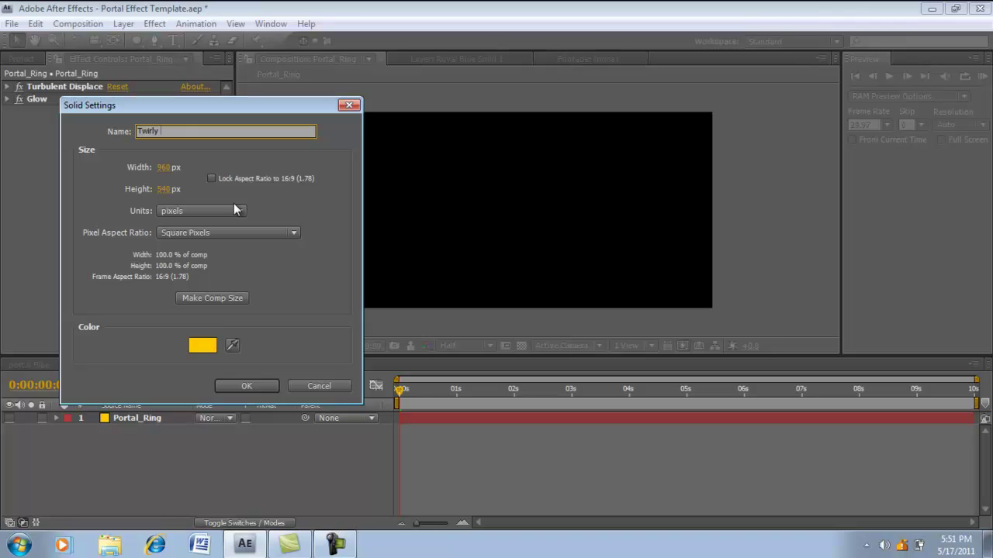
text( Rings)
key(Return)
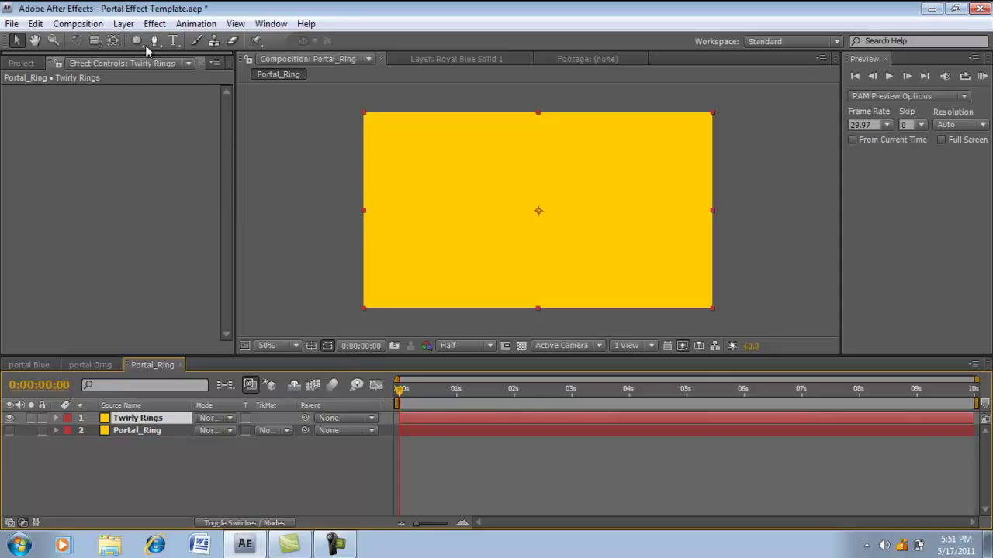
Step: Draw an ellipse mask around the frame centre and add a subtracted duplicate
click(137, 41)
drag(488, 122, 605, 284)
click(16, 41)
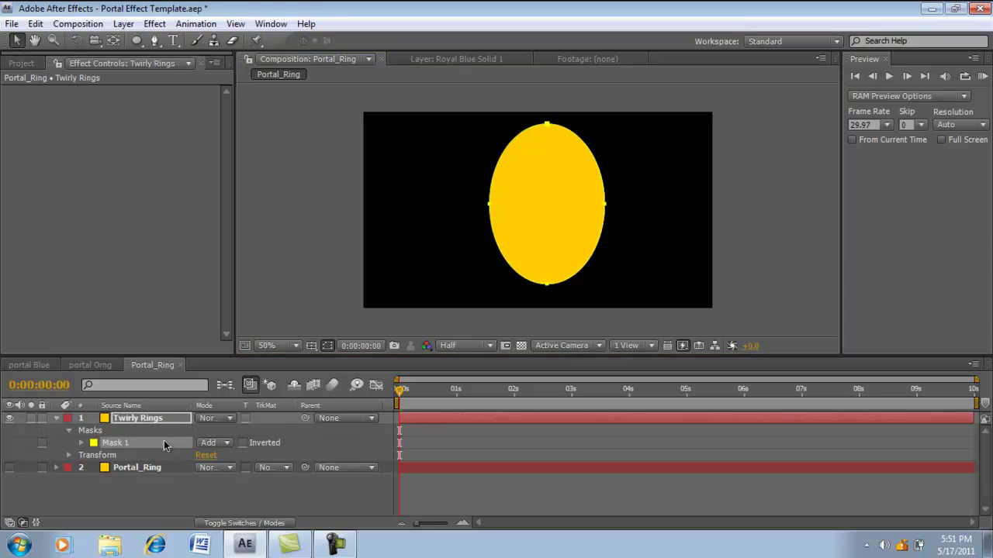
key(ctrl+d)
click(207, 456)
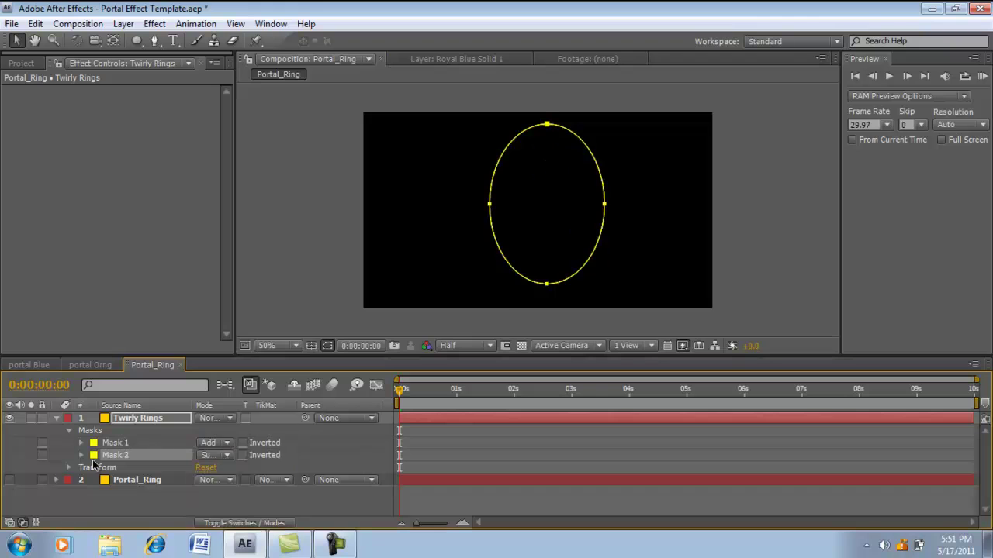
Step: Contract the inner mask to −28 px with a 21 px feather, then collapse the layer
click(81, 455)
drag(206, 505, 232, 484)
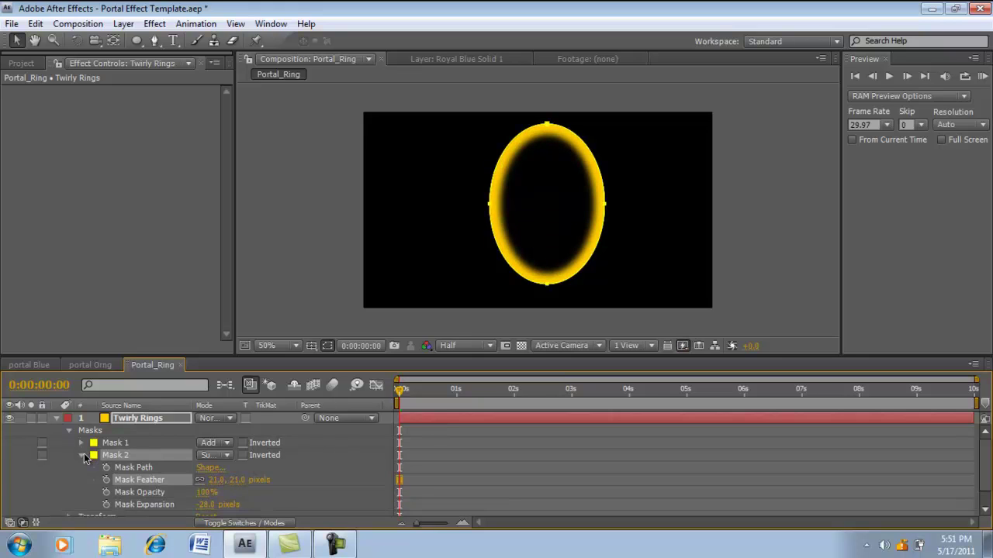
click(82, 456)
click(69, 430)
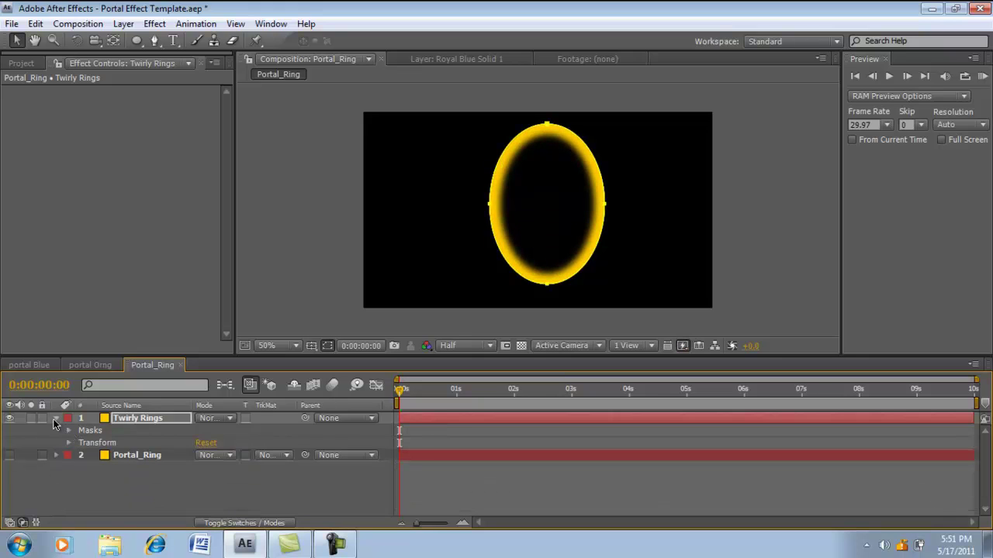
click(54, 418)
click(108, 462)
click(137, 419)
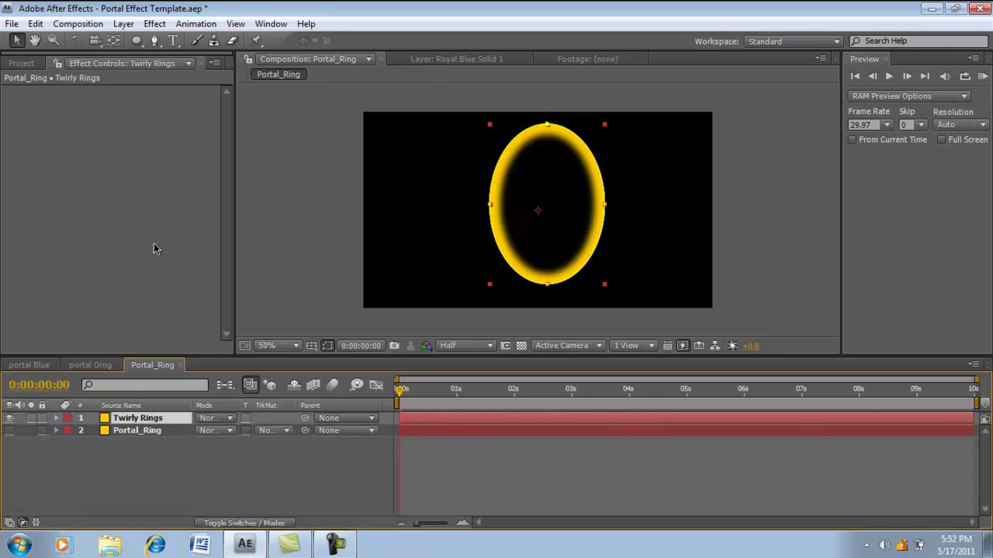
Step: Apply a Twirl centred on the ring with radius 100 and angle 2x +259°
click(155, 23)
mouse_move(201, 180)
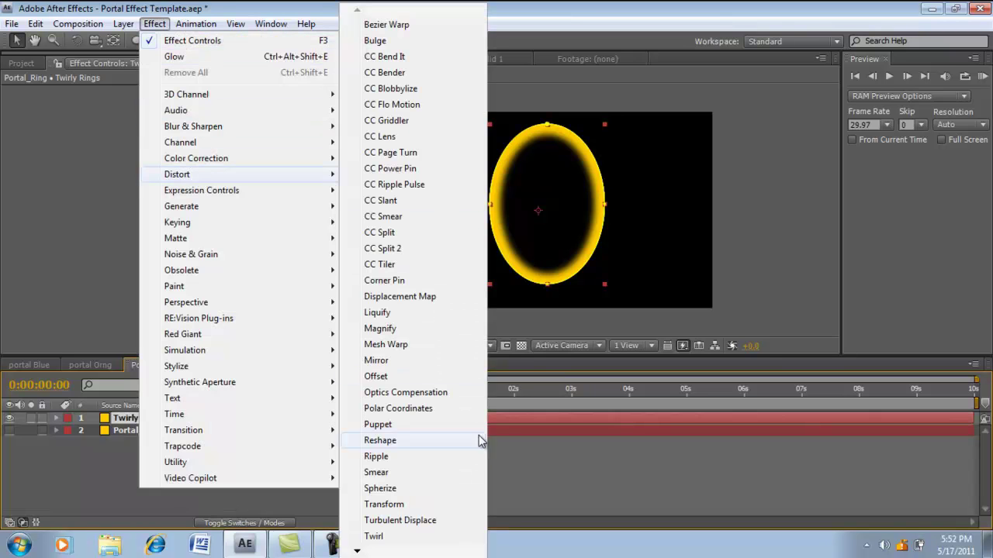
click(376, 537)
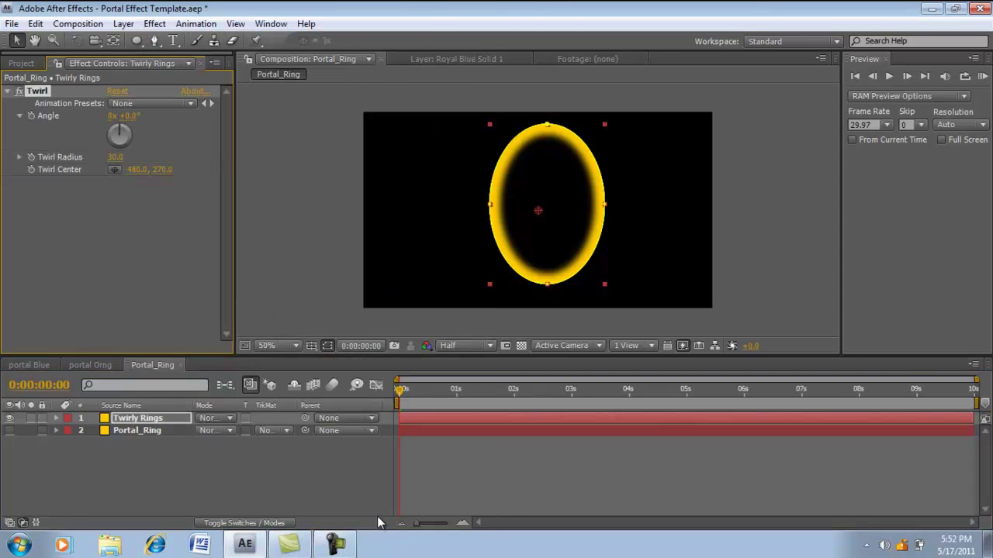
drag(539, 214, 543, 206)
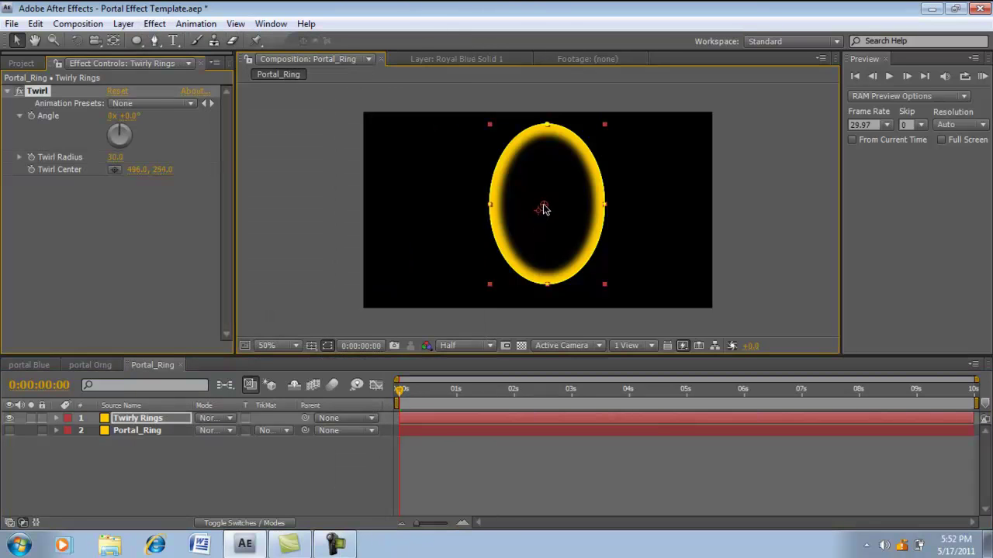
click(132, 117)
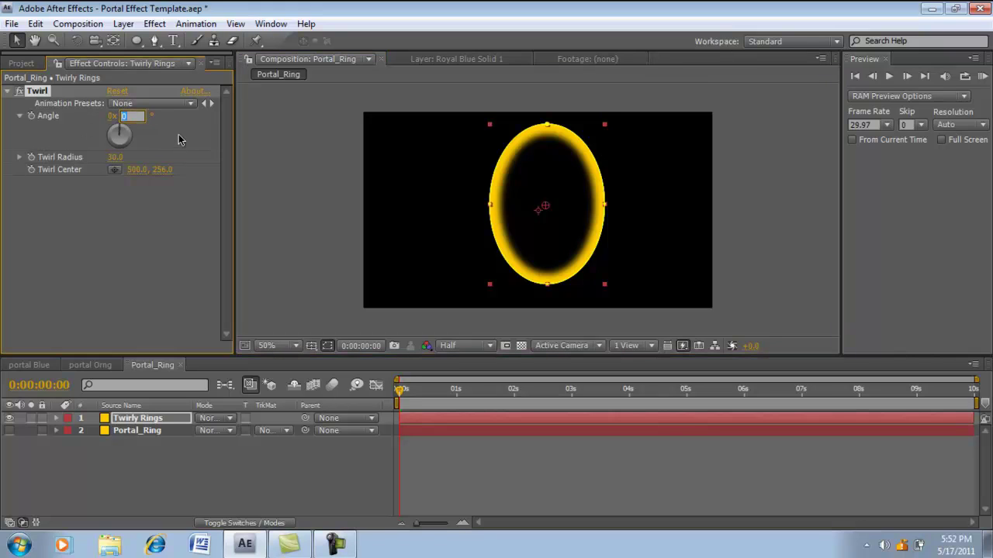
text(248)
key(Return)
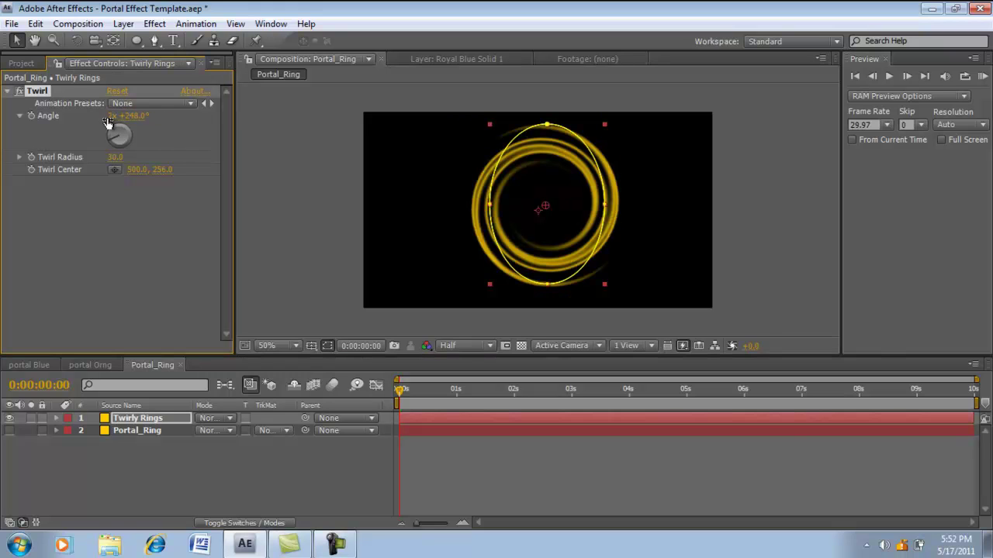
drag(116, 157, 194, 160)
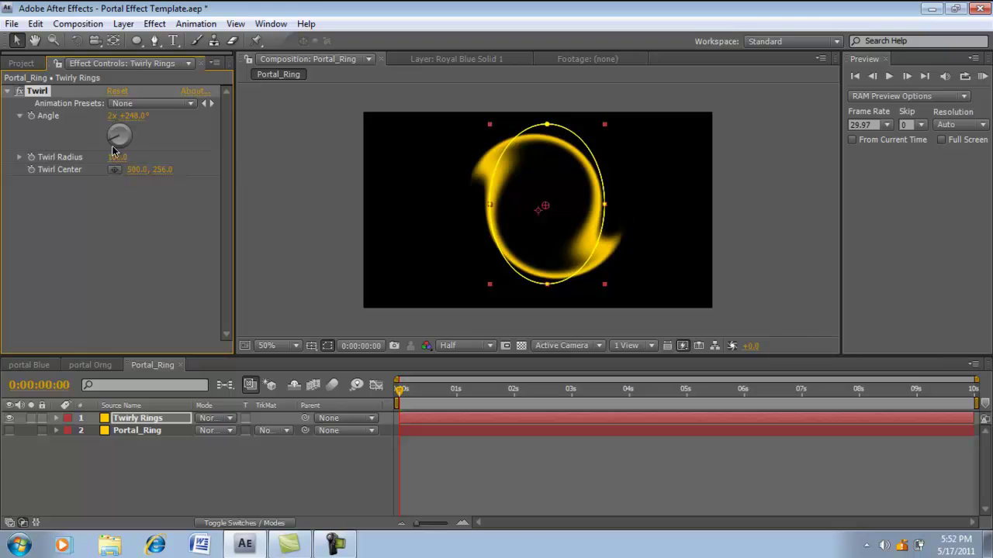
drag(109, 144, 115, 137)
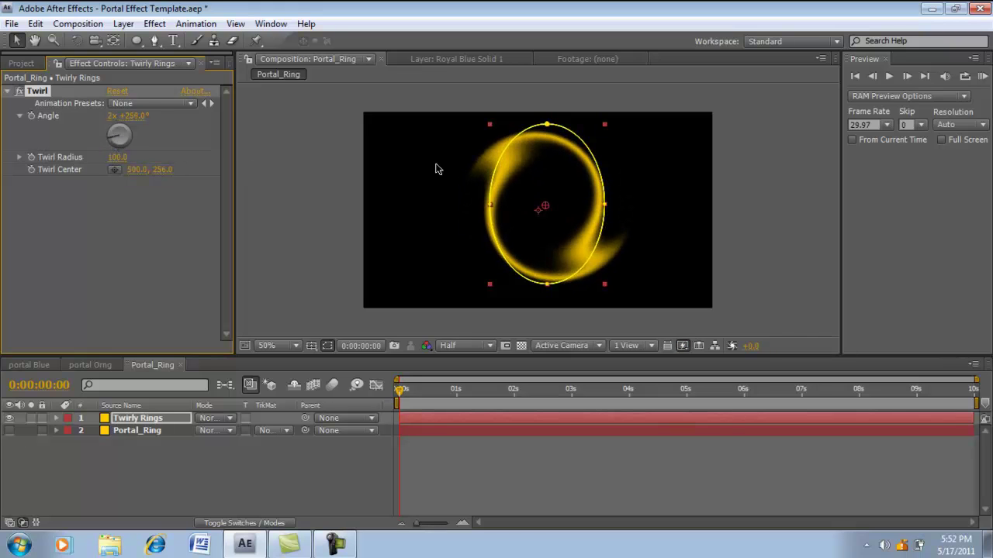
Step: Drag the mask's left and right points to make the oval rounder and wider
click(488, 205)
drag(488, 205, 496, 207)
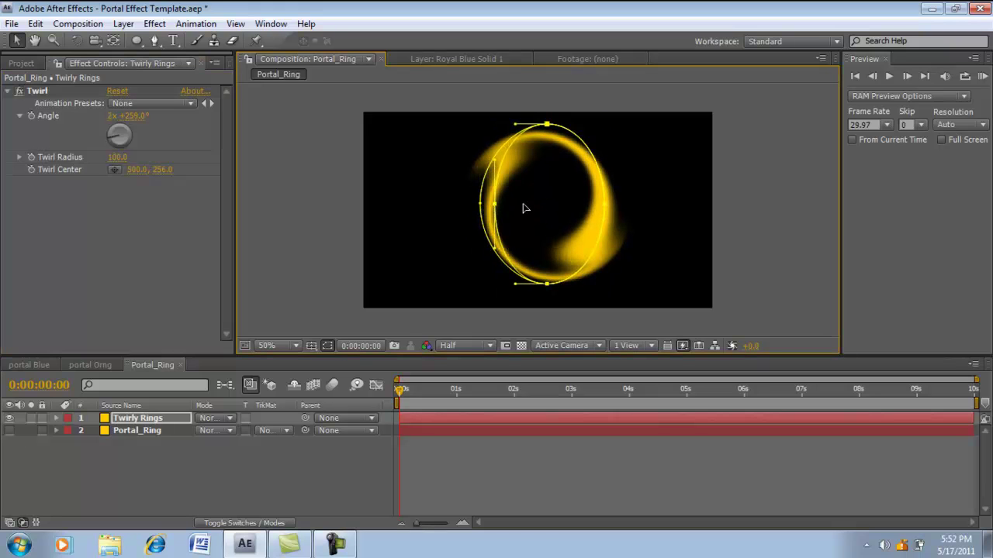
click(603, 205)
mouse_move(600, 204)
mouse_down()
mouse_move(626, 208)
mouse_move(605, 204)
mouse_up()
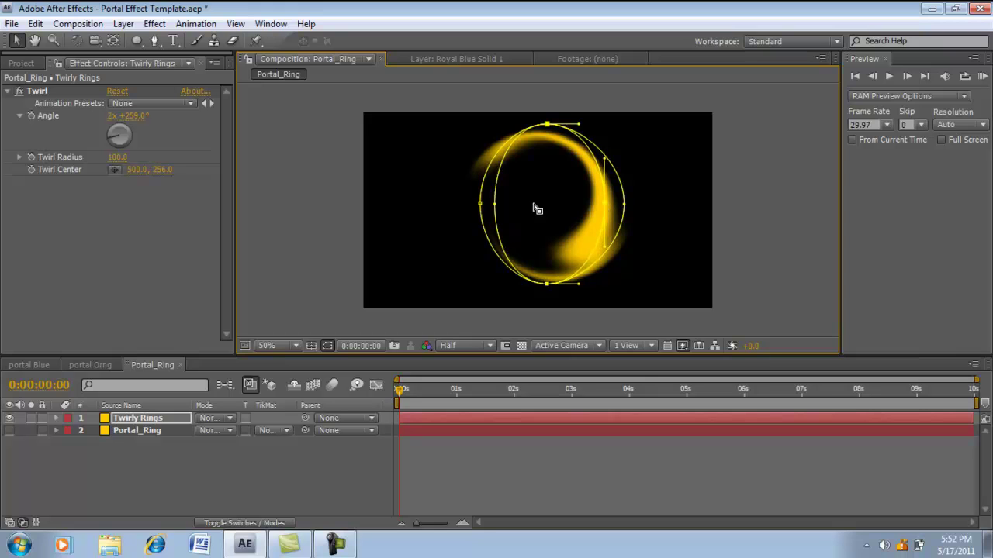
click(495, 204)
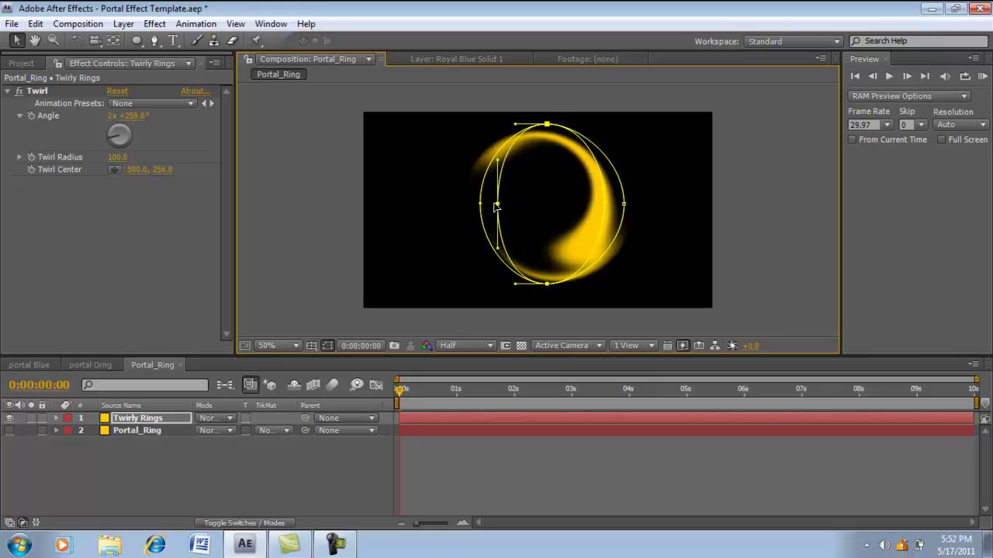
mouse_move(496, 204)
mouse_down()
mouse_move(467, 204)
mouse_move(490, 207)
mouse_up()
Step: Ease the Twirl angle to 2x +247° and fine-tune the mask's side points
click(110, 141)
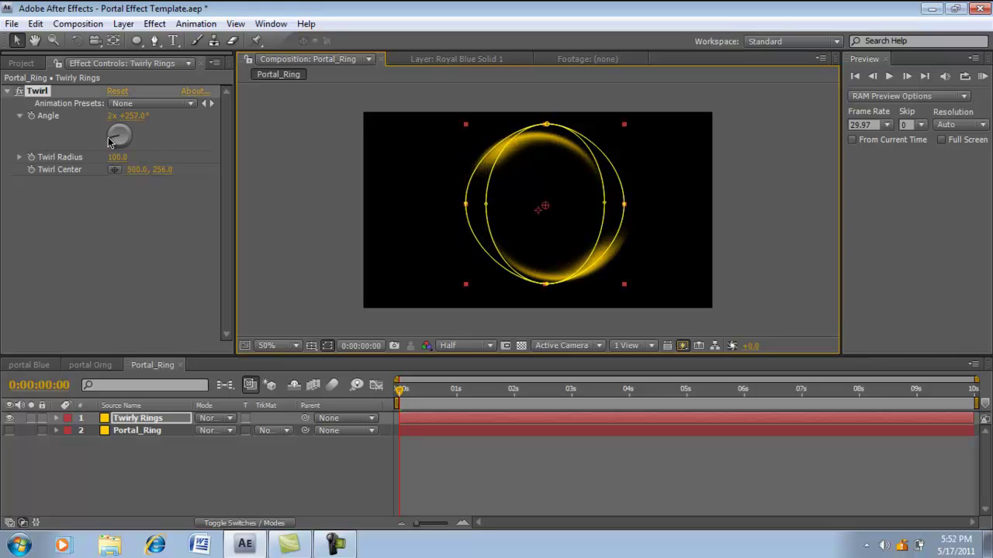
drag(110, 141, 110, 145)
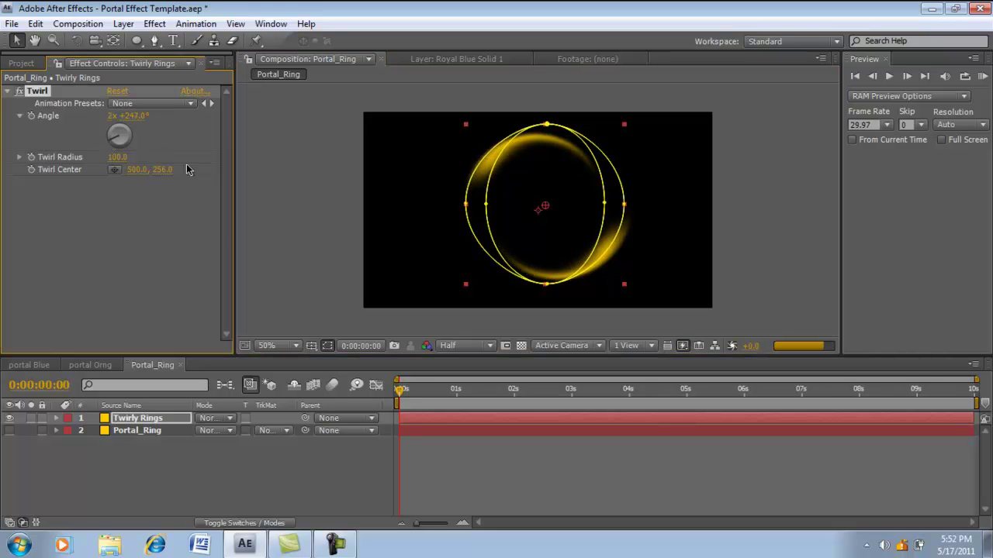
drag(465, 207, 489, 208)
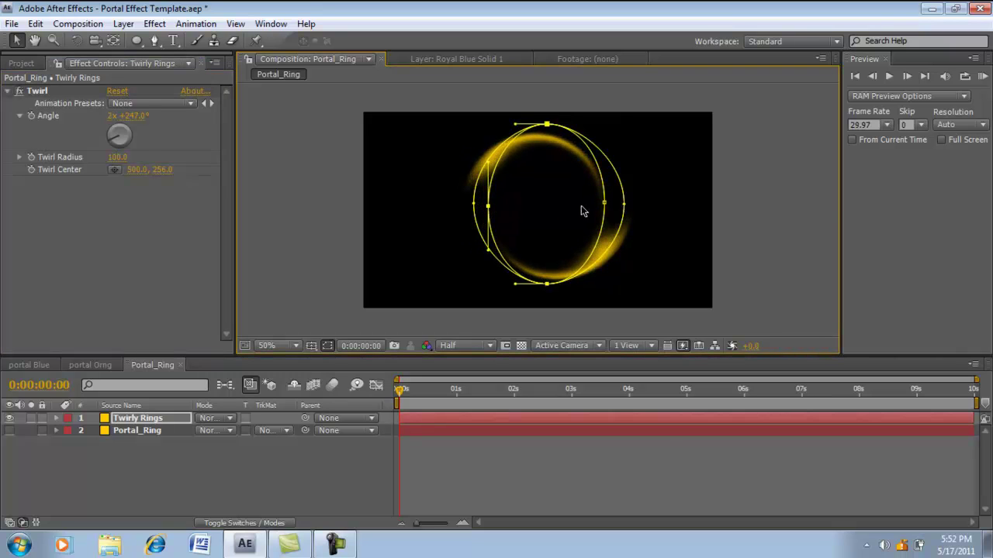
mouse_move(604, 205)
mouse_down()
mouse_move(595, 207)
mouse_move(626, 207)
mouse_move(618, 208)
mouse_up()
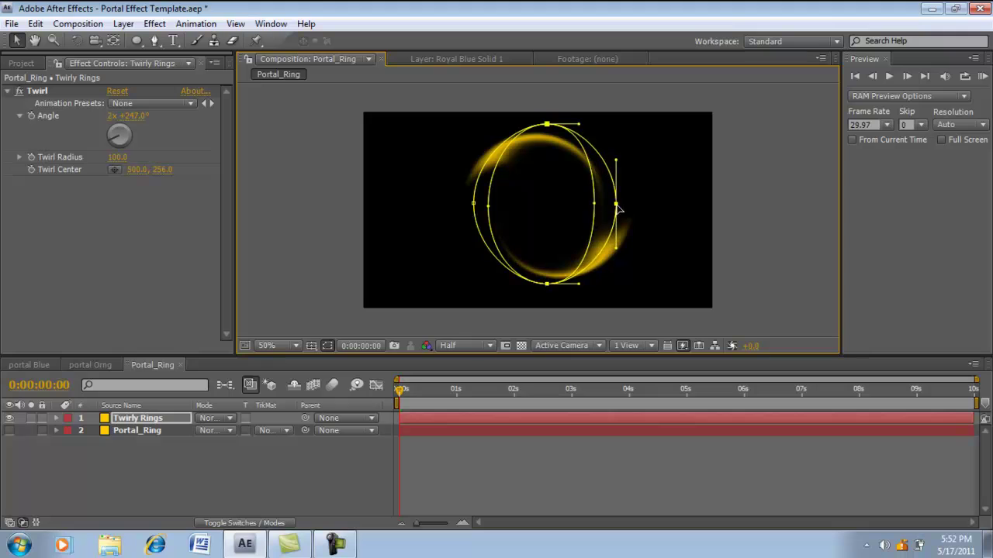
click(6, 92)
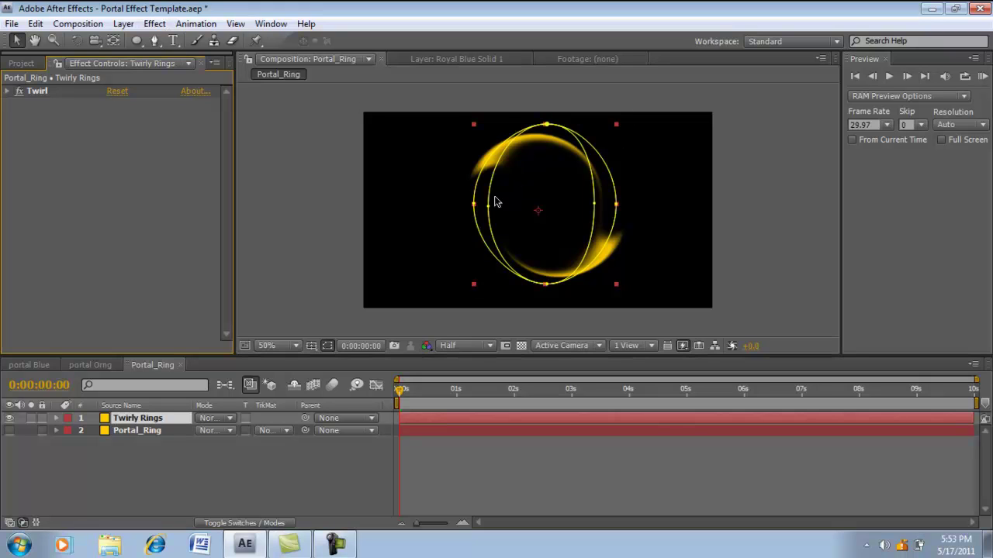
Step: Add Fractal Noise to Twirly Rings with the Dynamic Twist fractal type
click(155, 24)
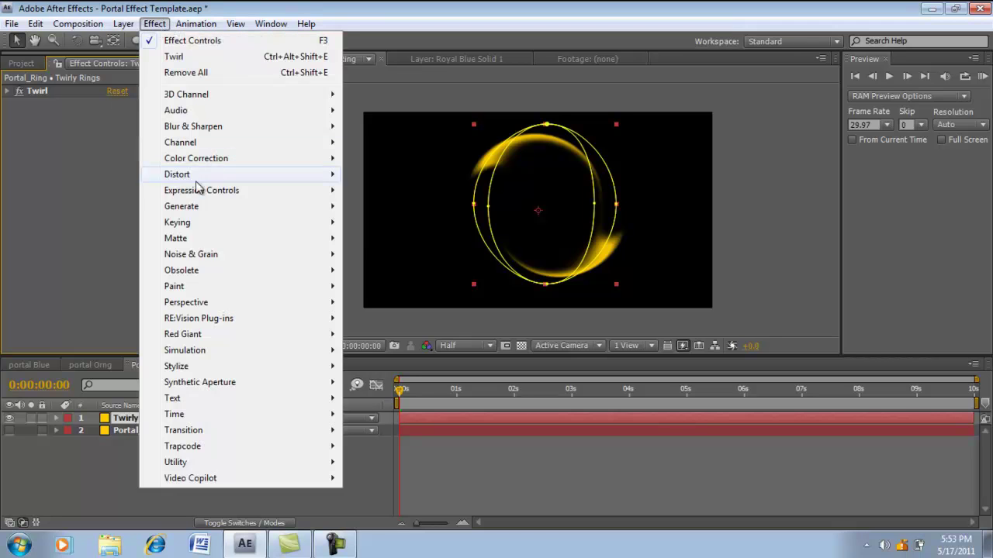
mouse_move(241, 256)
click(425, 285)
click(130, 132)
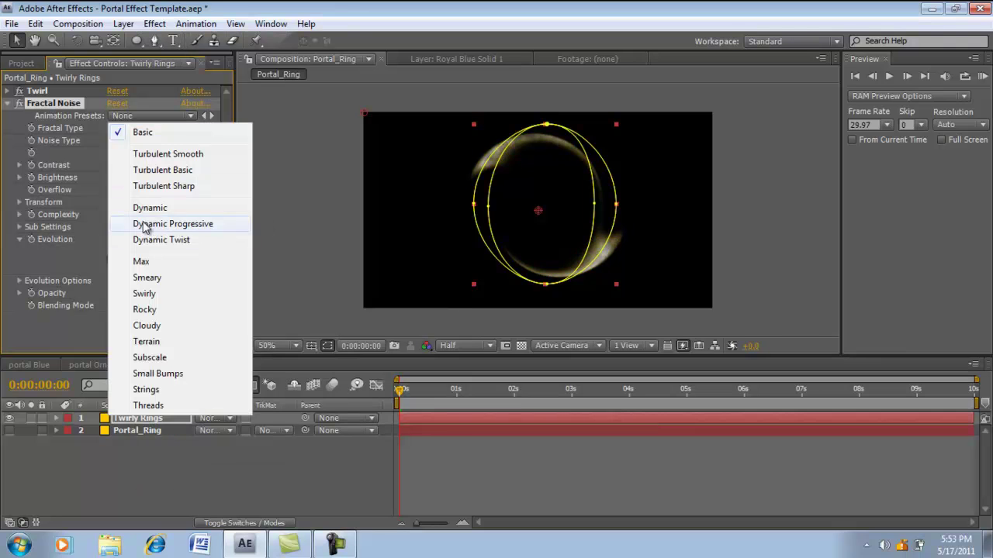
click(138, 239)
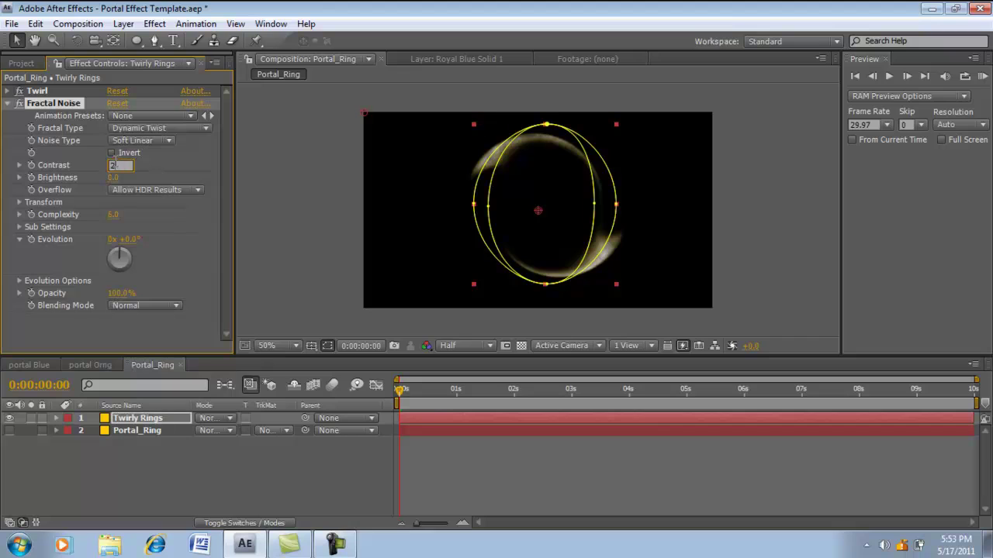
Step: Set the noise Contrast to 205 and Brightness to -35, blending in Overlay mode
text(205)
key(Tab)
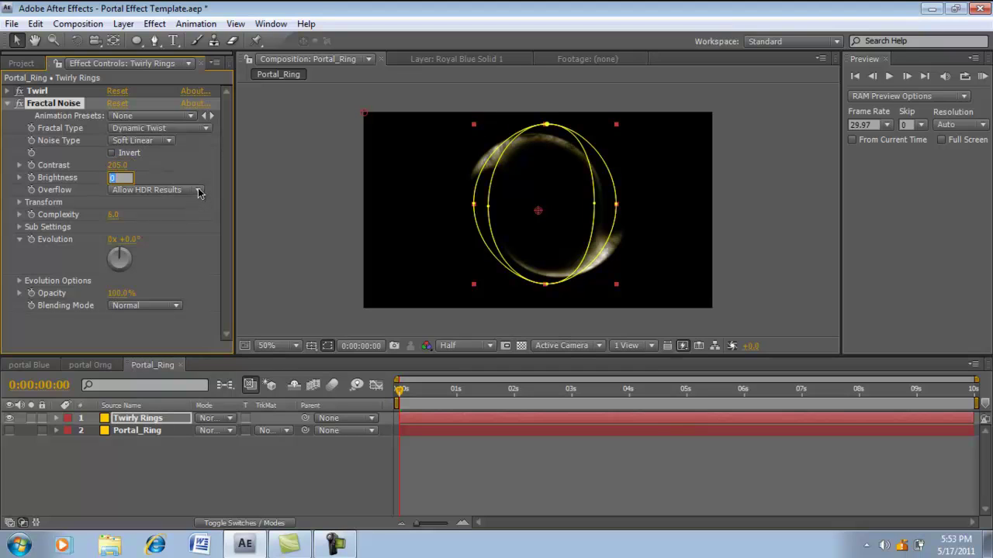
text(35)
key(Return)
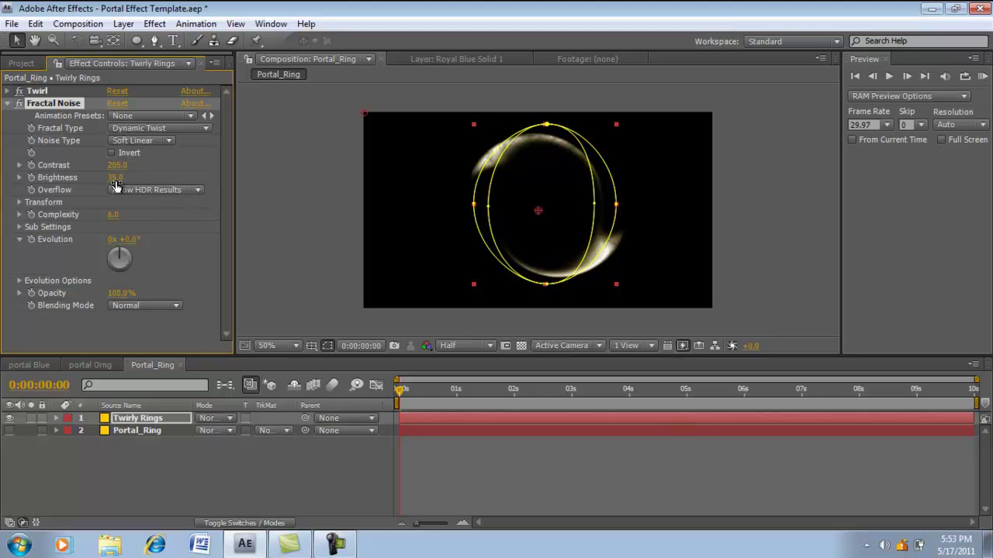
click(115, 179)
text(-35)
key(Return)
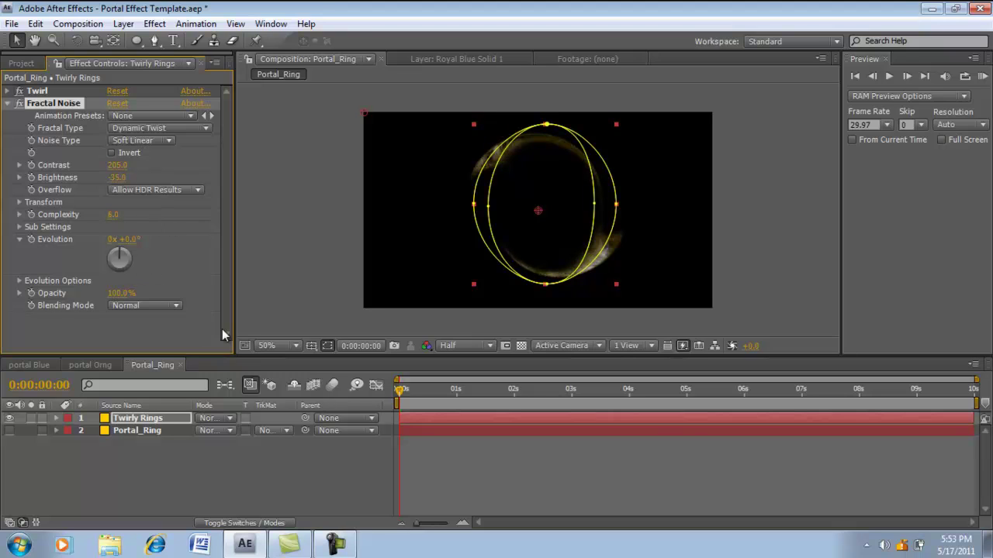
click(153, 305)
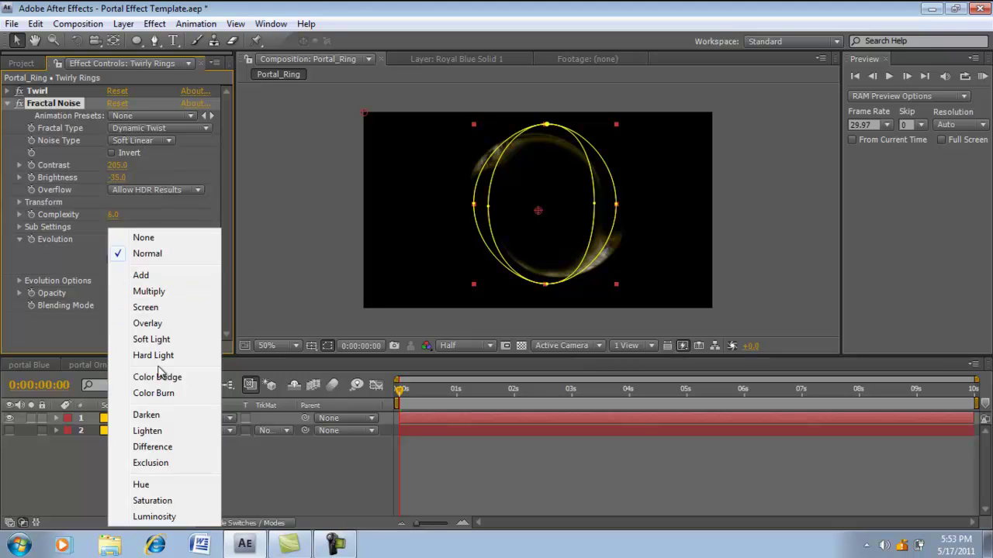
click(157, 323)
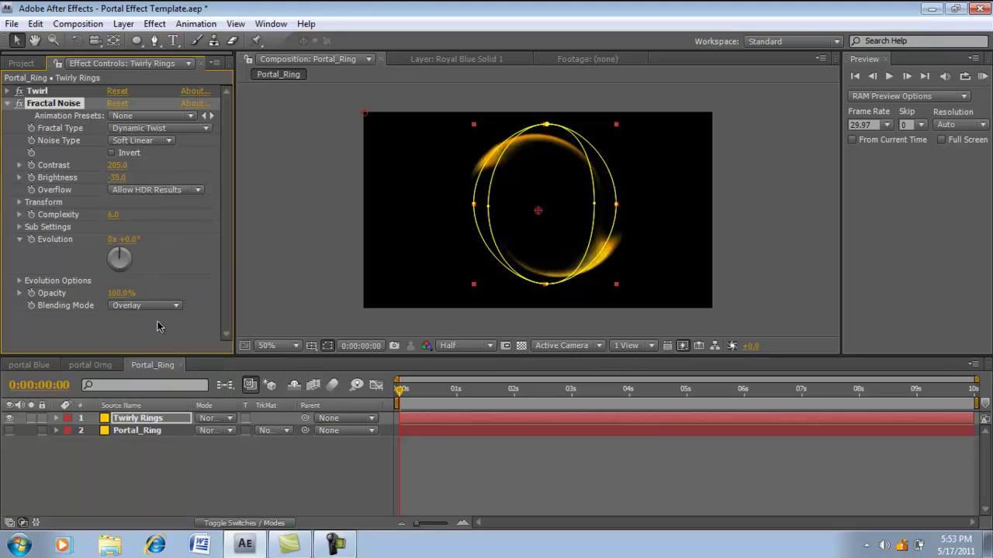
Step: Keep Twirl above Fractal Noise in the effect order after trying it below
click(7, 103)
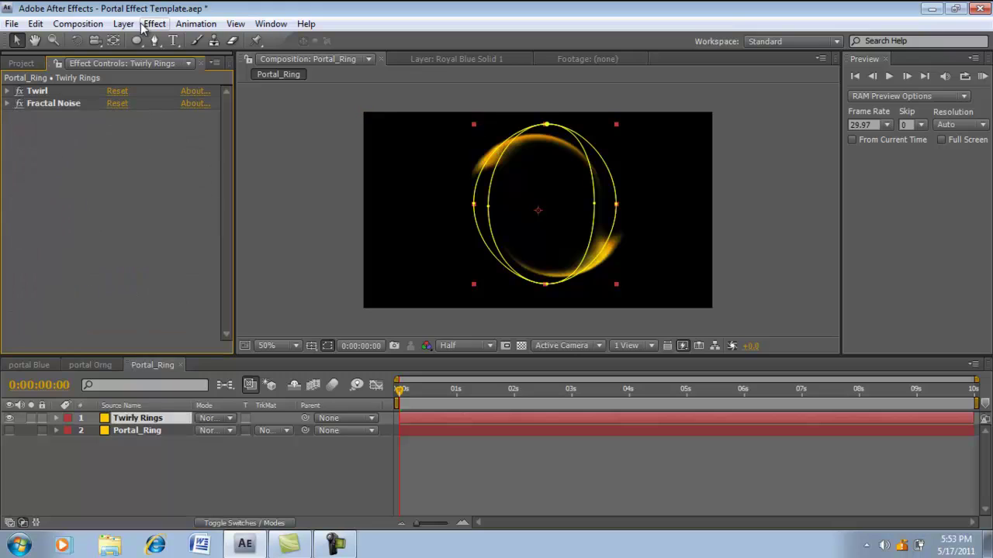
drag(37, 91, 37, 131)
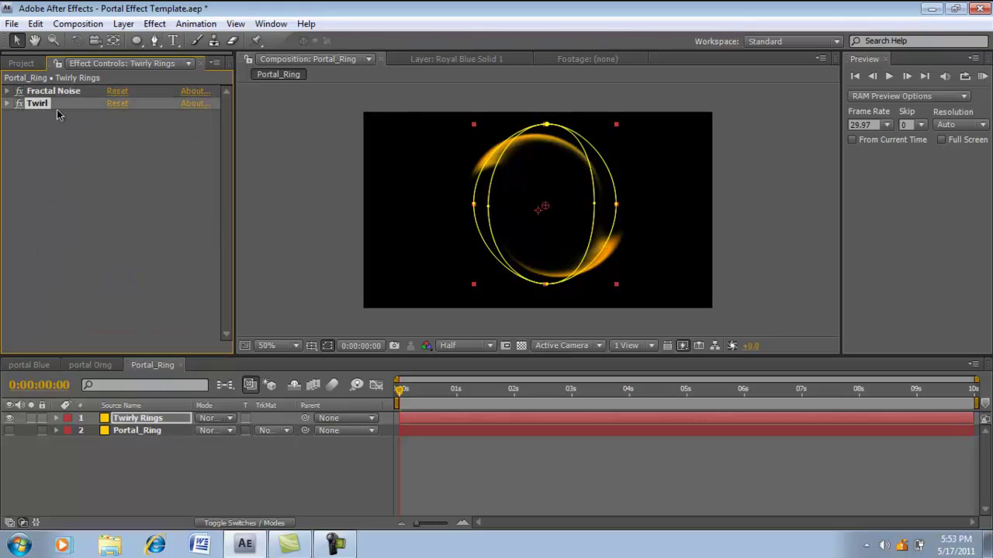
click(57, 111)
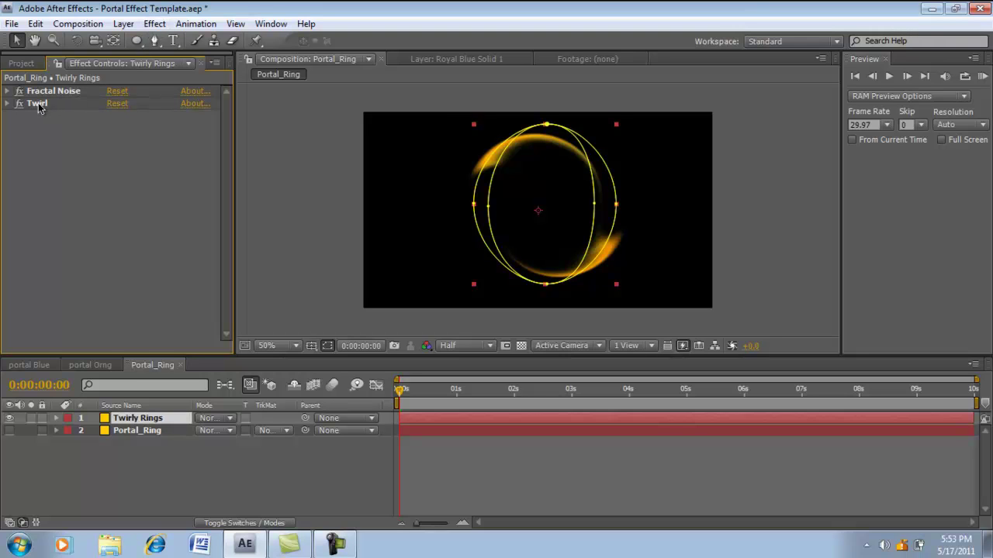
drag(37, 106, 42, 86)
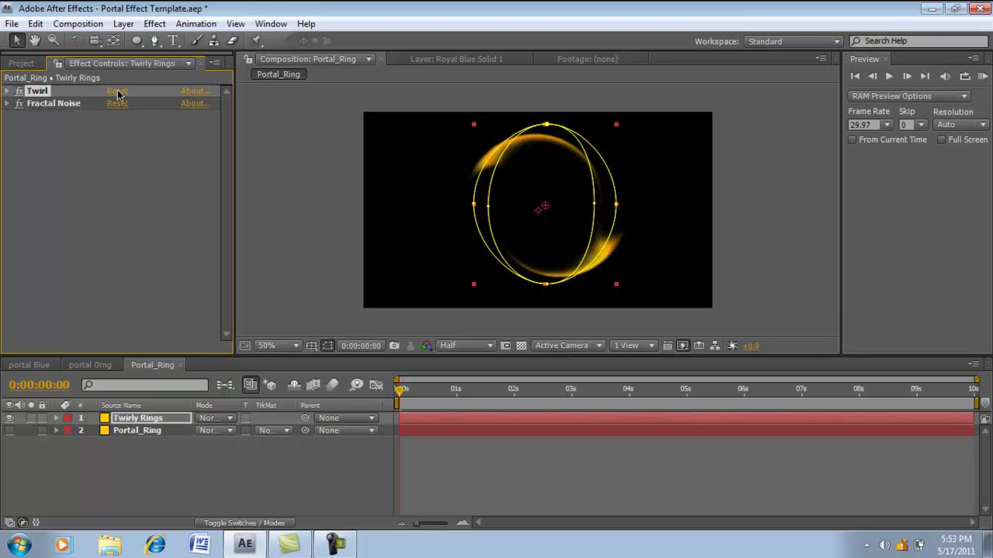
Step: Add CC Vector Blur to Twirly Rings and raise its Amount to 17
click(155, 23)
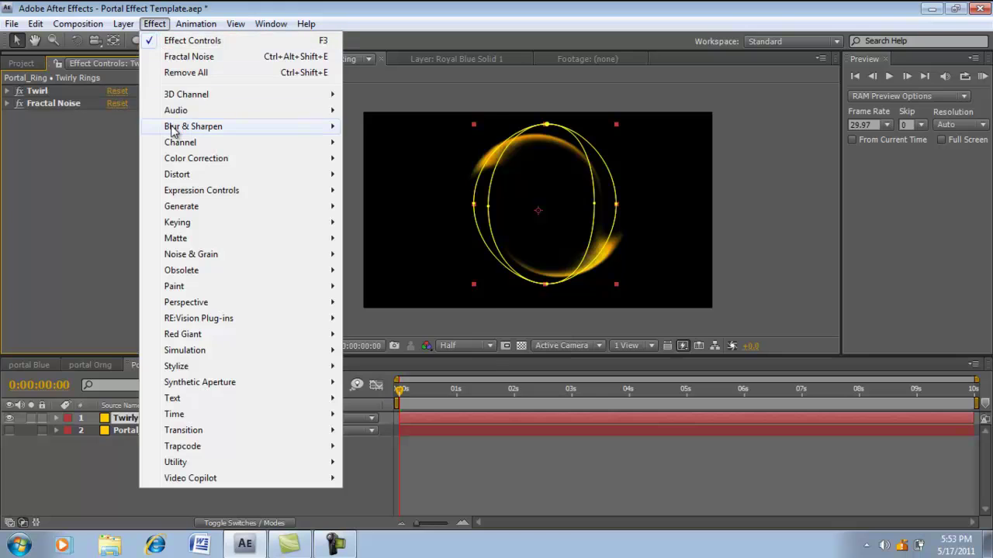
mouse_move(194, 130)
click(391, 192)
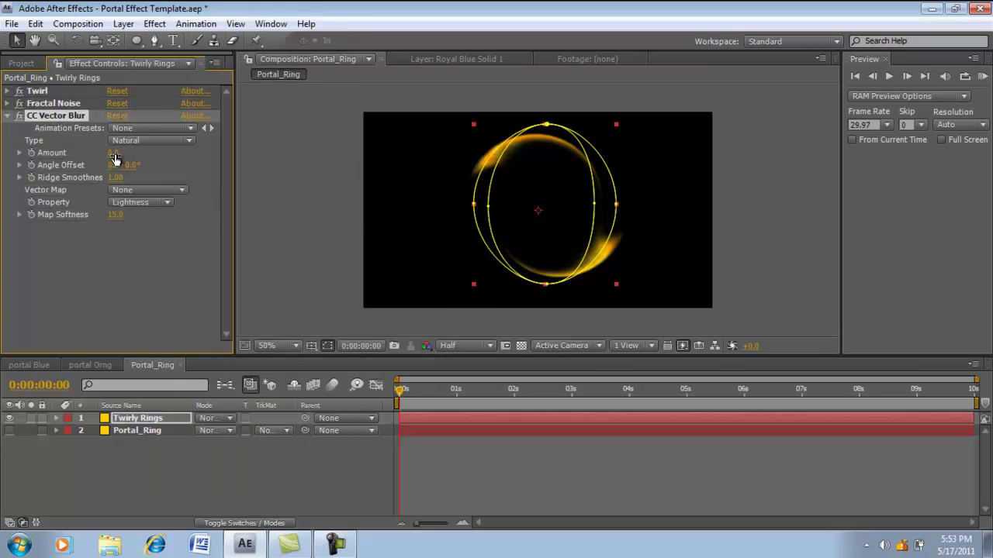
drag(114, 158, 124, 154)
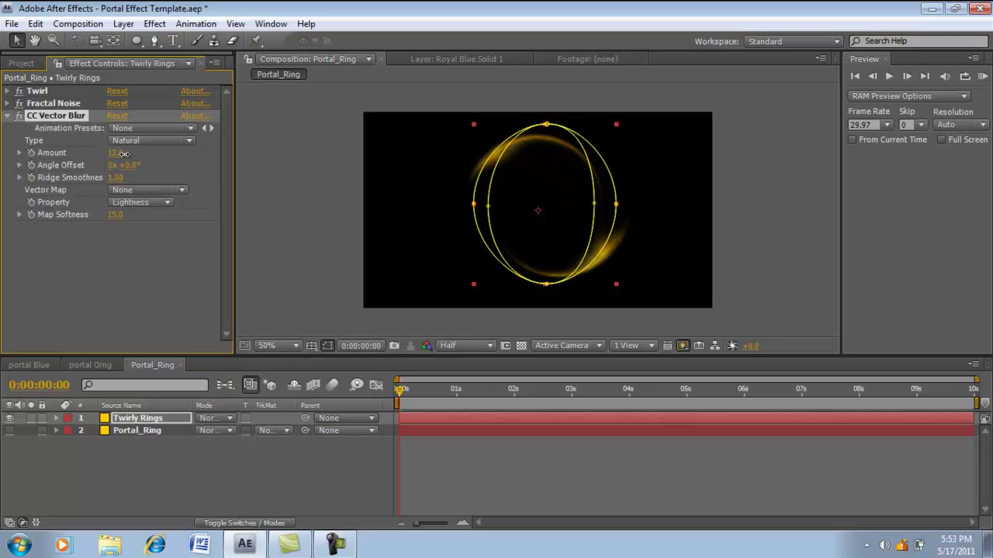
click(167, 277)
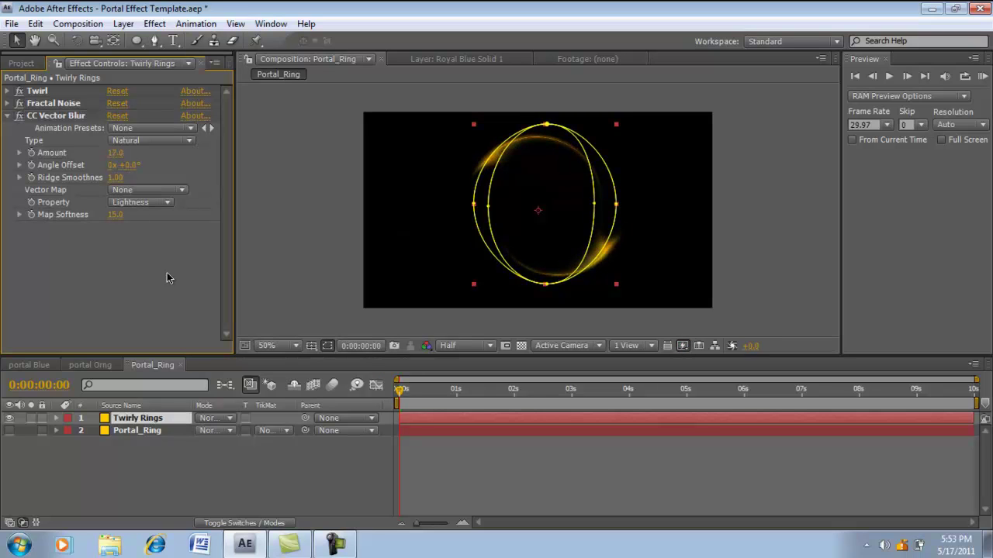
click(334, 469)
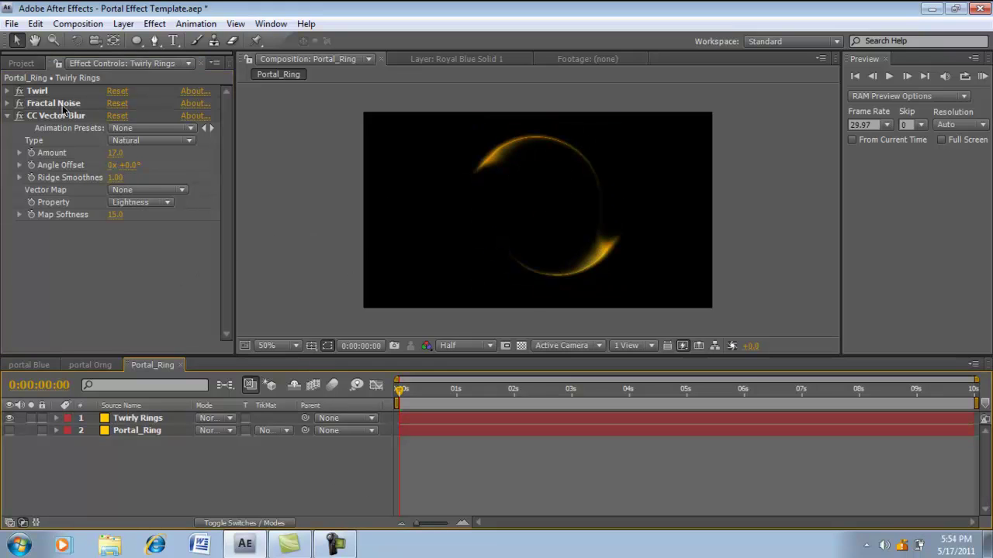
Step: Collapse CC Vector Blur and glance at the portal Orng composition before returning to Portal_Ring
click(8, 117)
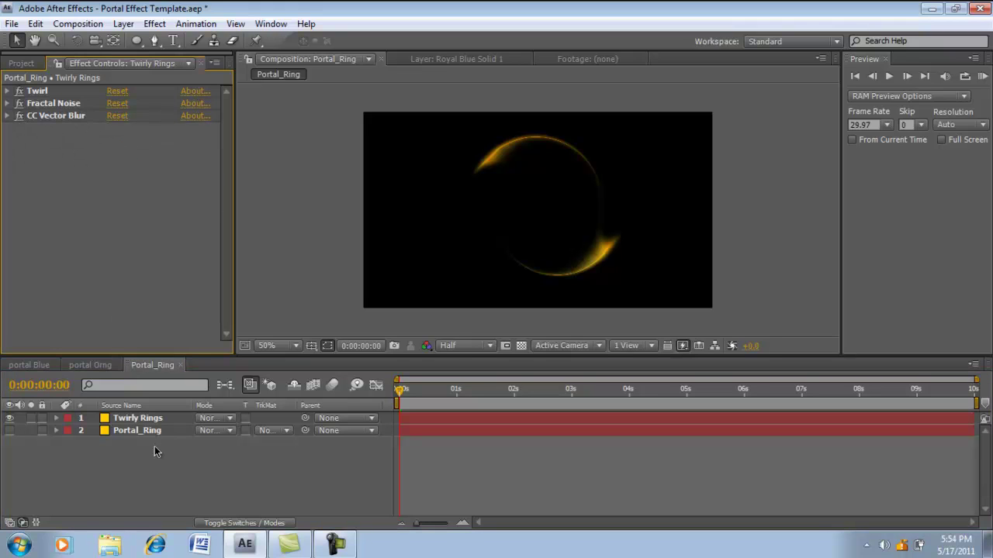
click(155, 447)
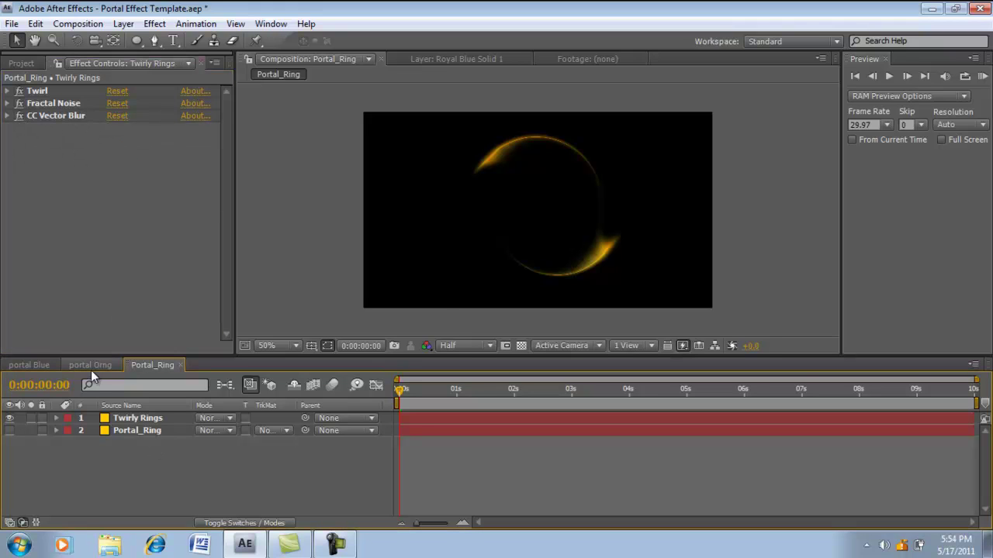
click(91, 365)
click(164, 364)
Step: Duplicate the Twirly Rings layer and reduce the copy's Twirl angle to 2x +131°
click(144, 419)
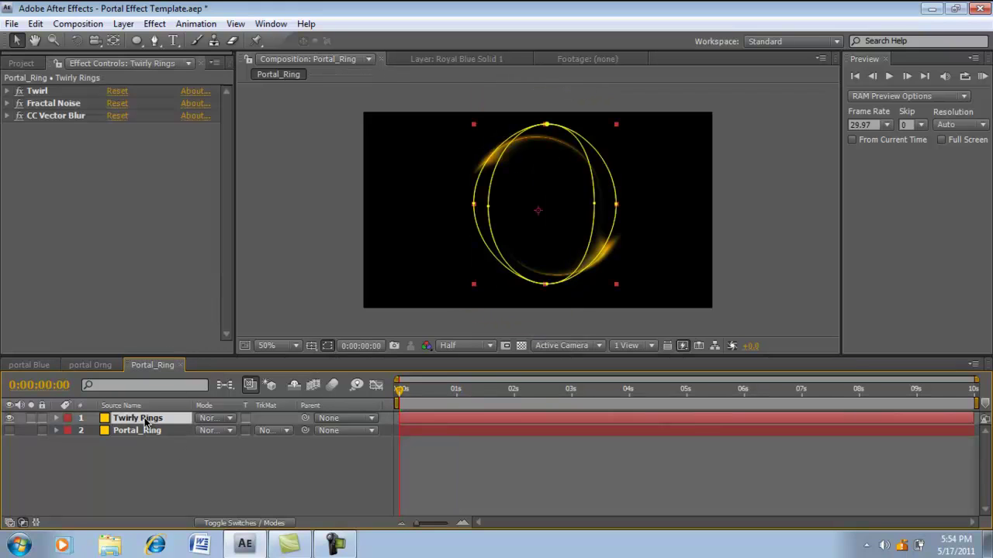
key(ctrl+d)
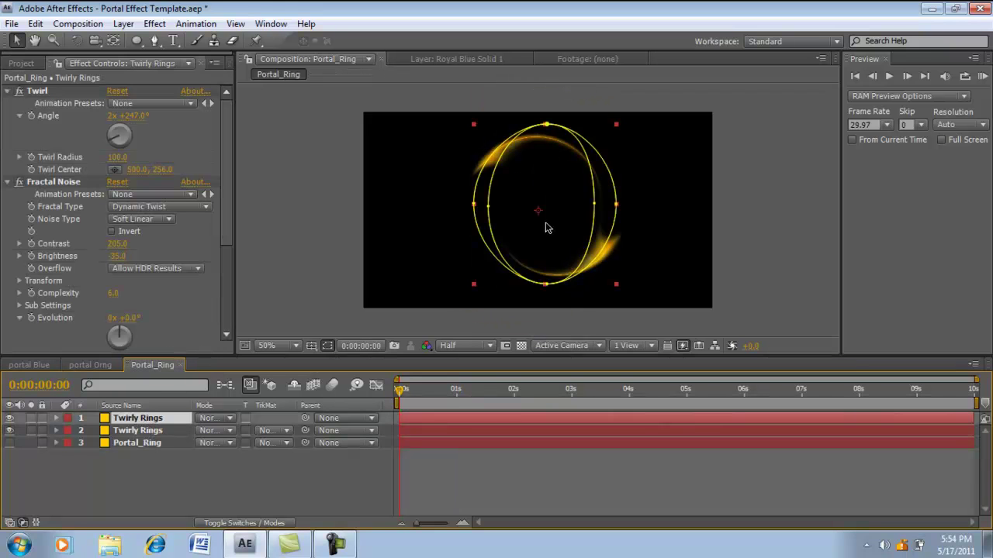
drag(113, 143, 132, 150)
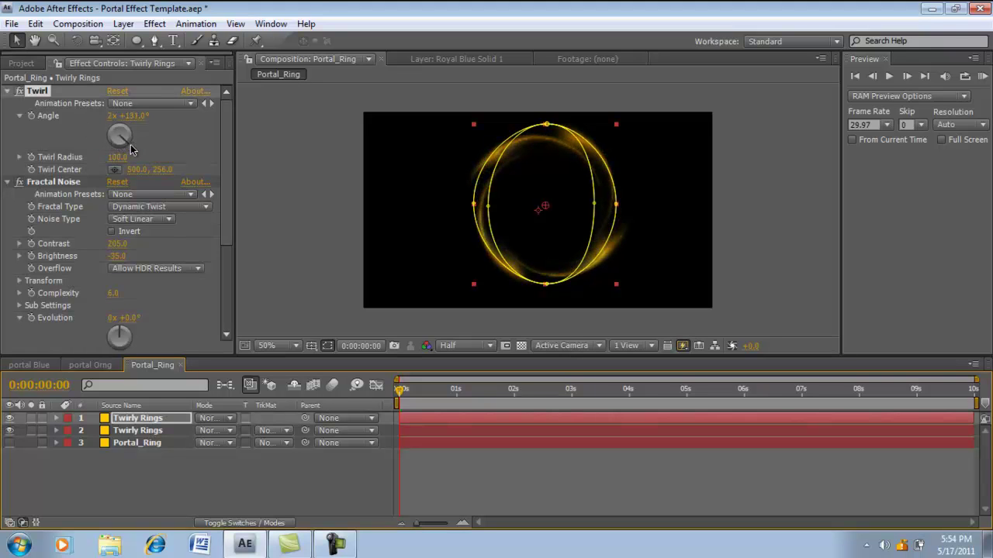
Step: Select both Twirly Rings layers together in the timeline
click(267, 471)
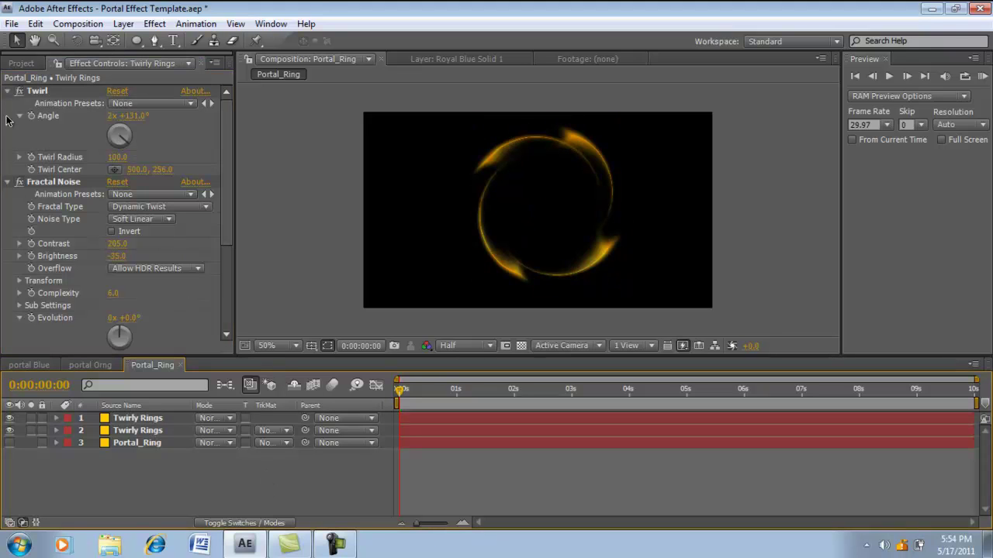
click(150, 419)
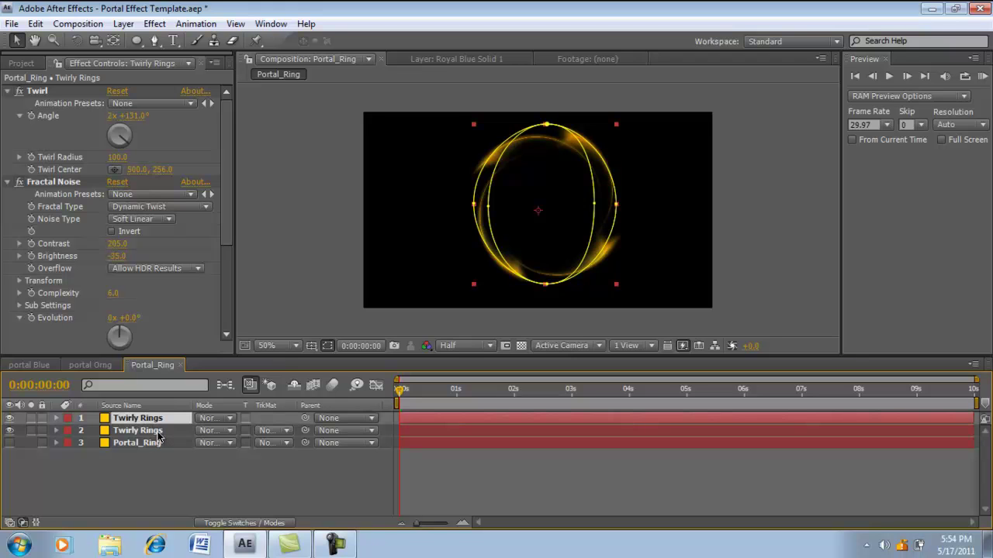
click(158, 433)
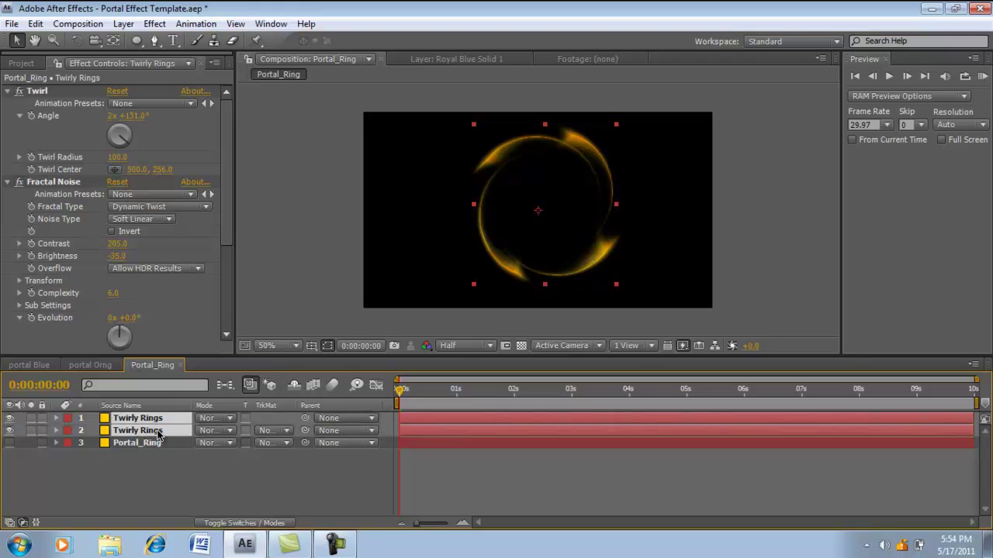
Step: Pre-compose both Twirly Rings layers as Twirl_Comp, unhide Portal_Ring, and shift Twirl_Comp slightly left
key(ctrl+shift+c)
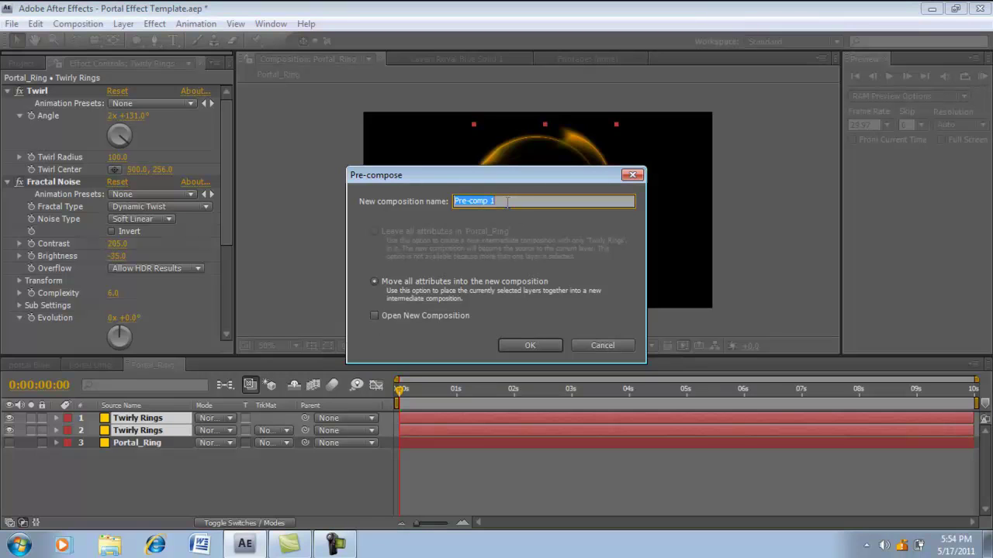
key(BackSpace)
key(Return)
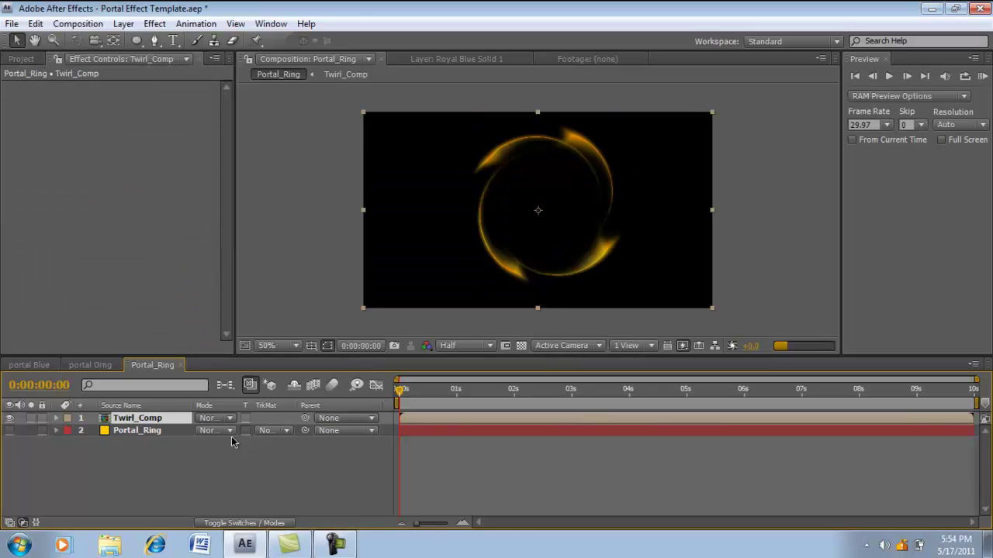
click(10, 432)
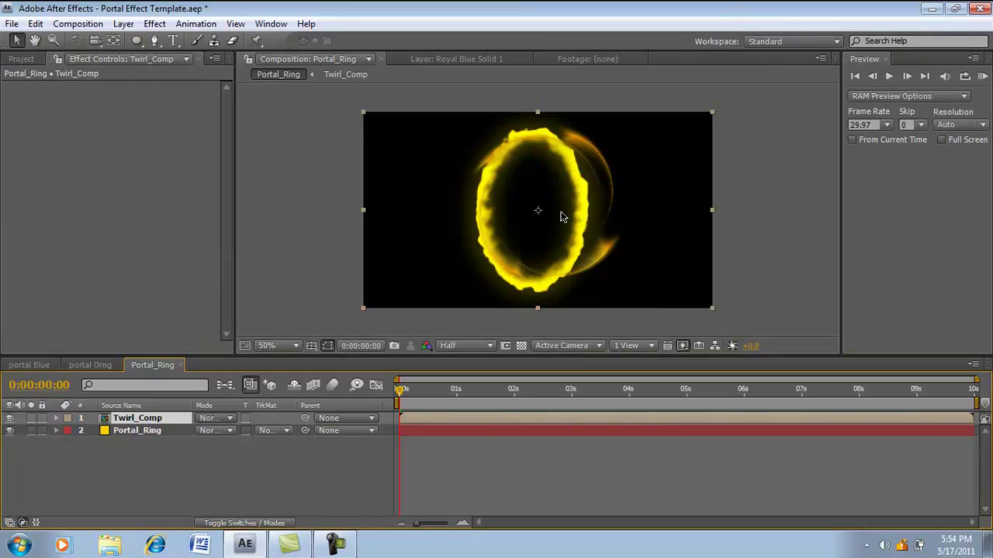
mouse_move(541, 216)
mouse_down()
mouse_move(514, 215)
mouse_move(525, 215)
mouse_up()
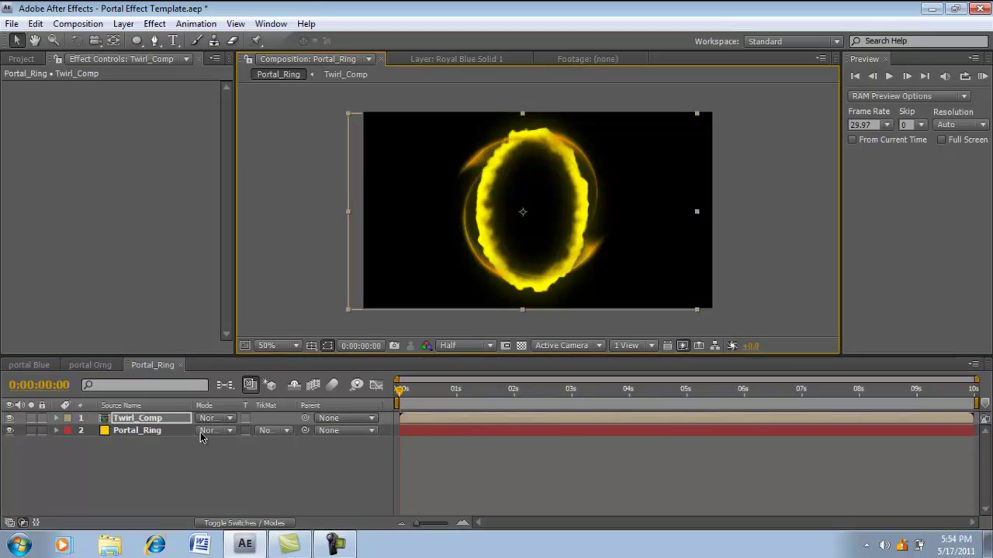
Step: Keyframe Twirl_Comp's Rotation from 0° at the start to 215° at the last frame
click(166, 422)
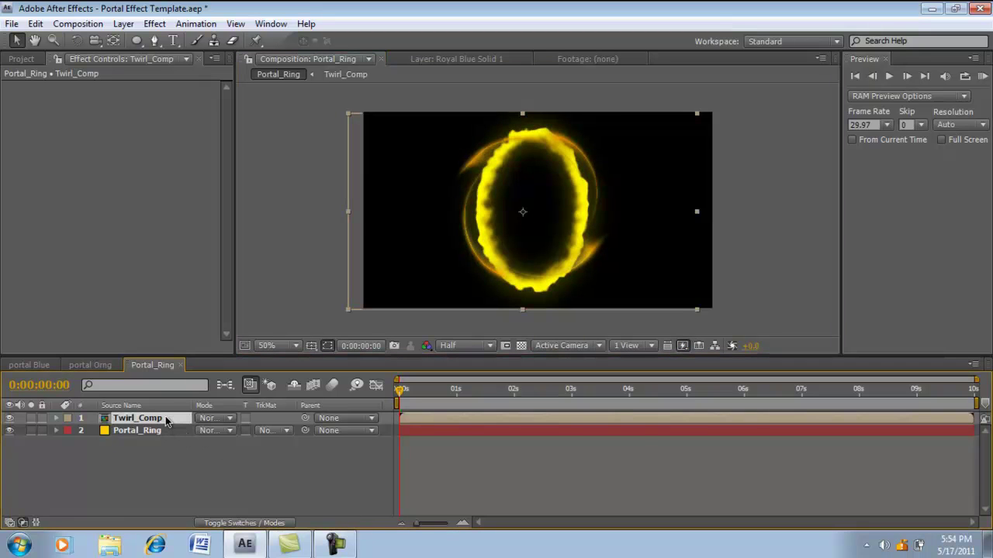
key(r)
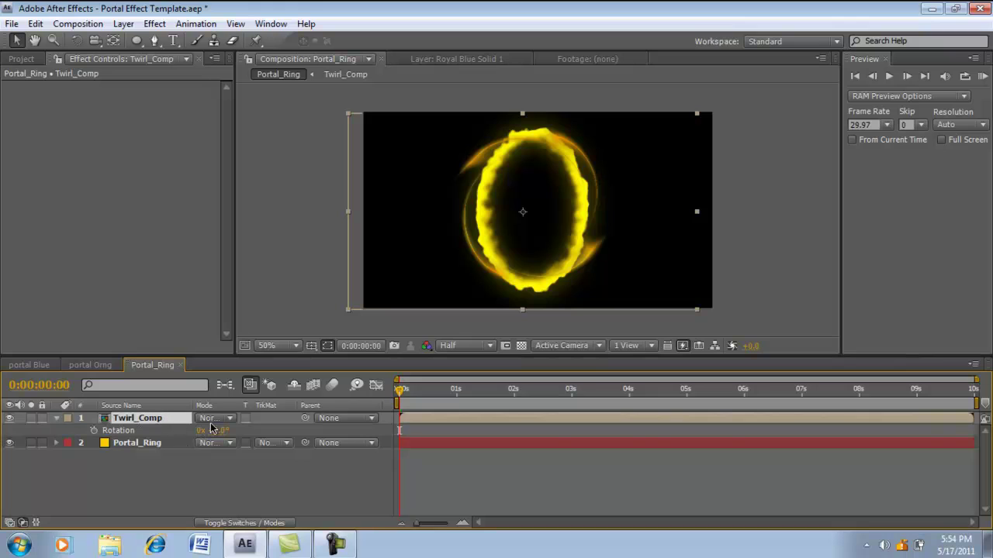
click(93, 430)
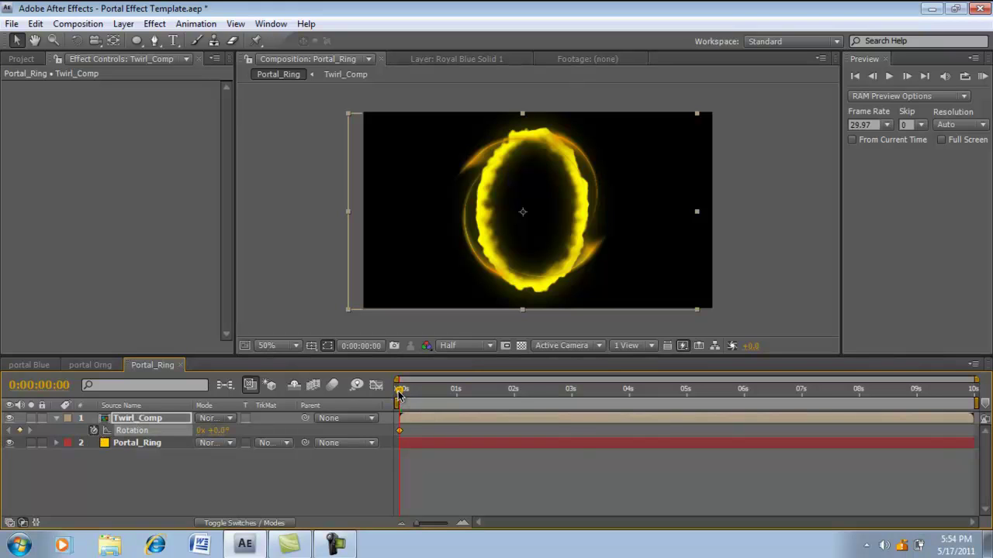
drag(401, 392, 976, 394)
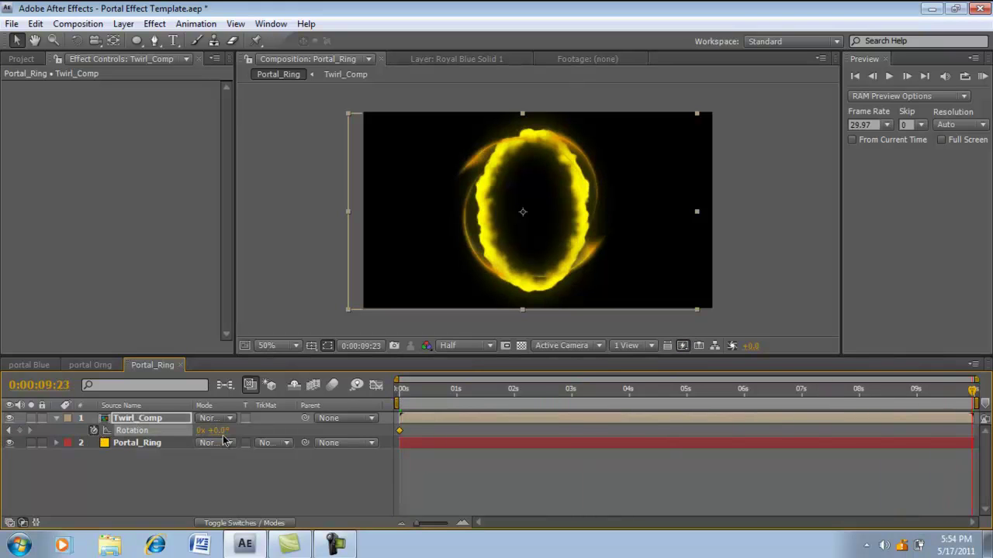
drag(221, 438, 420, 436)
drag(661, 396, 495, 402)
click(55, 418)
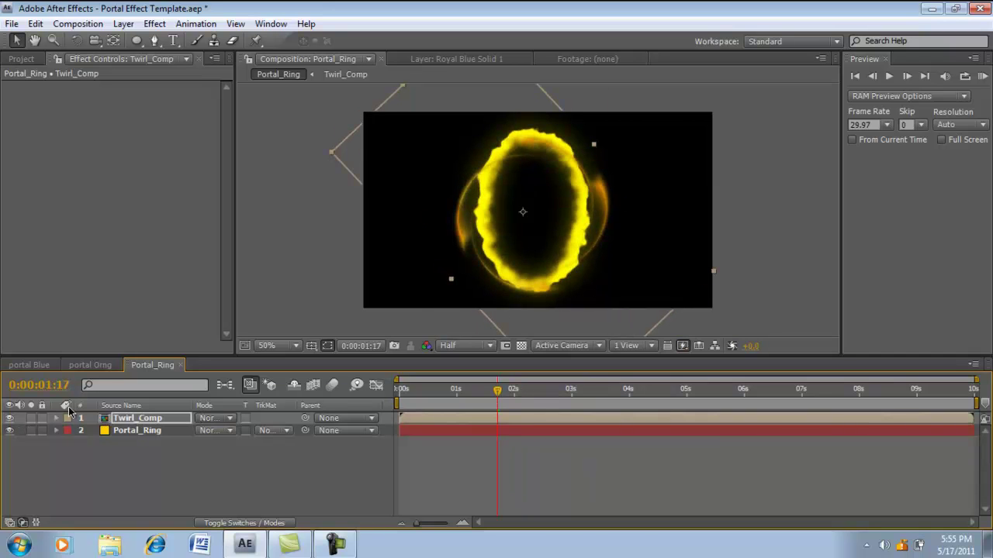
Step: Rotate, reposition and scale up Twirl_Comp in the viewer to surround the portal ring
click(520, 211)
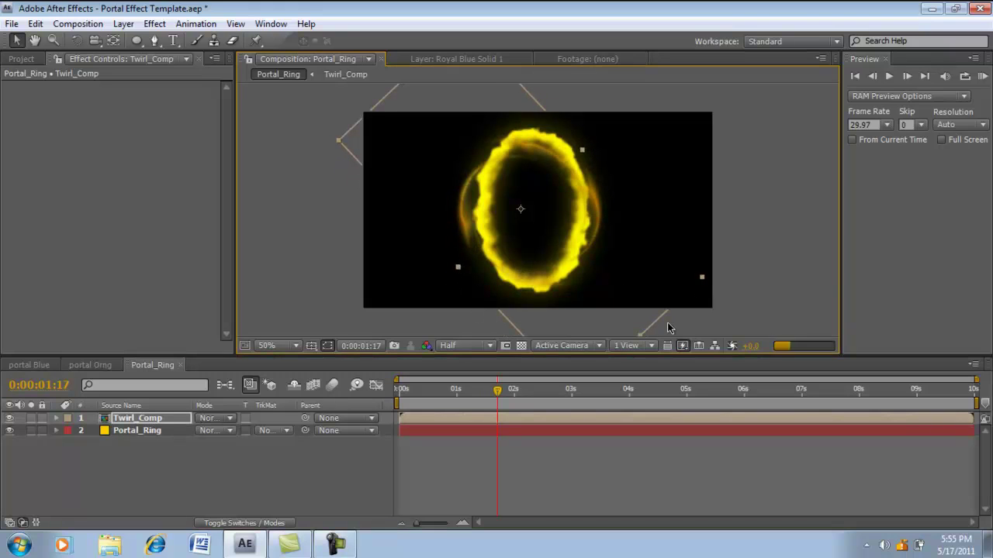
drag(640, 338, 622, 315)
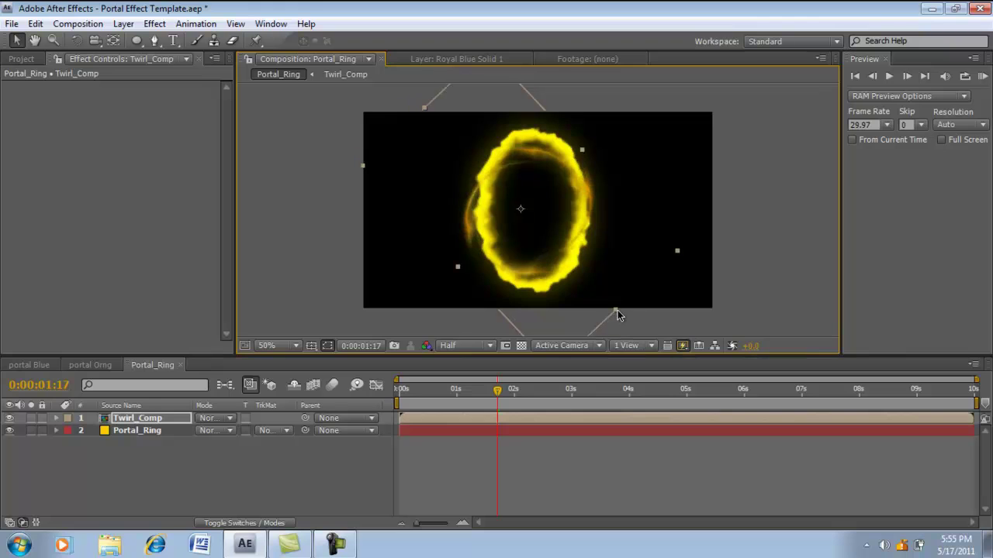
drag(515, 206, 523, 208)
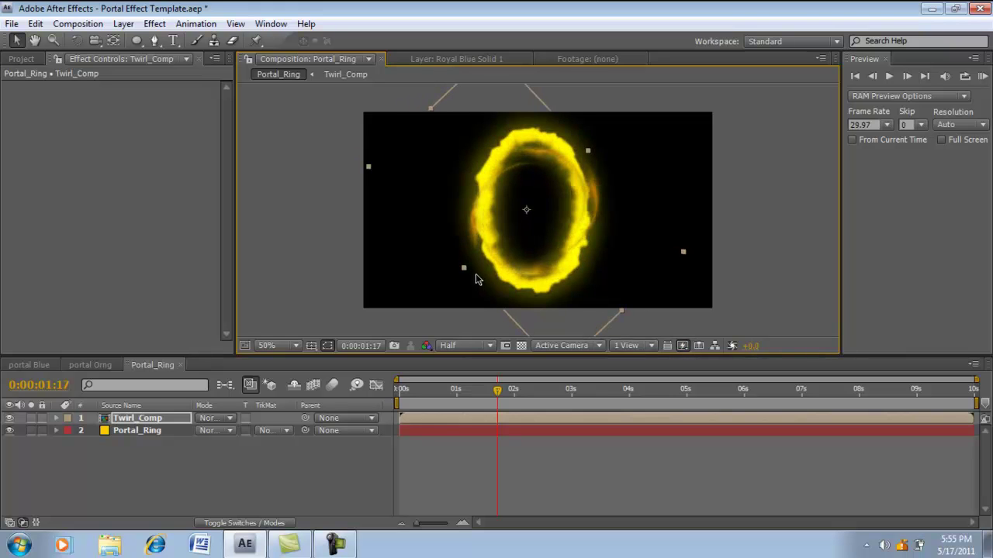
drag(475, 279, 458, 278)
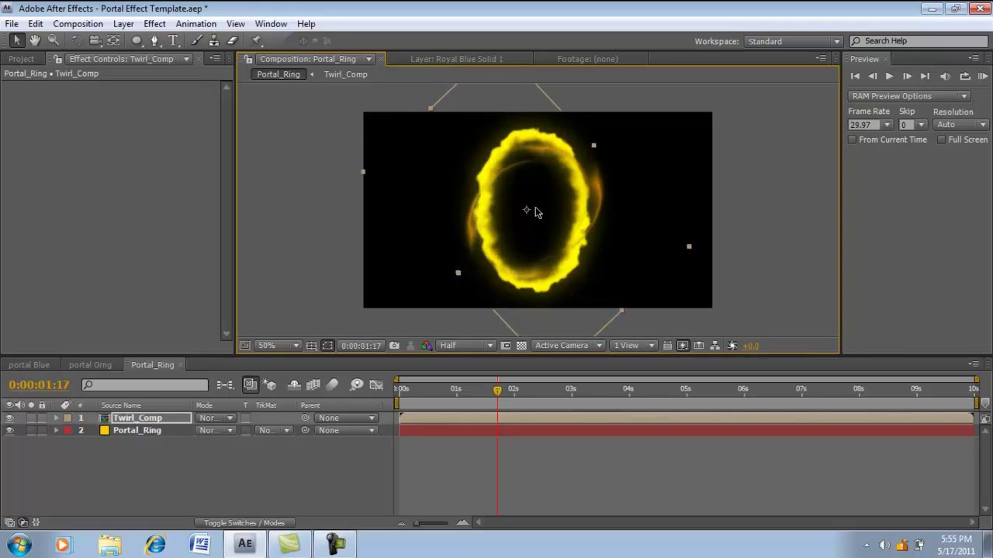
drag(535, 213, 523, 213)
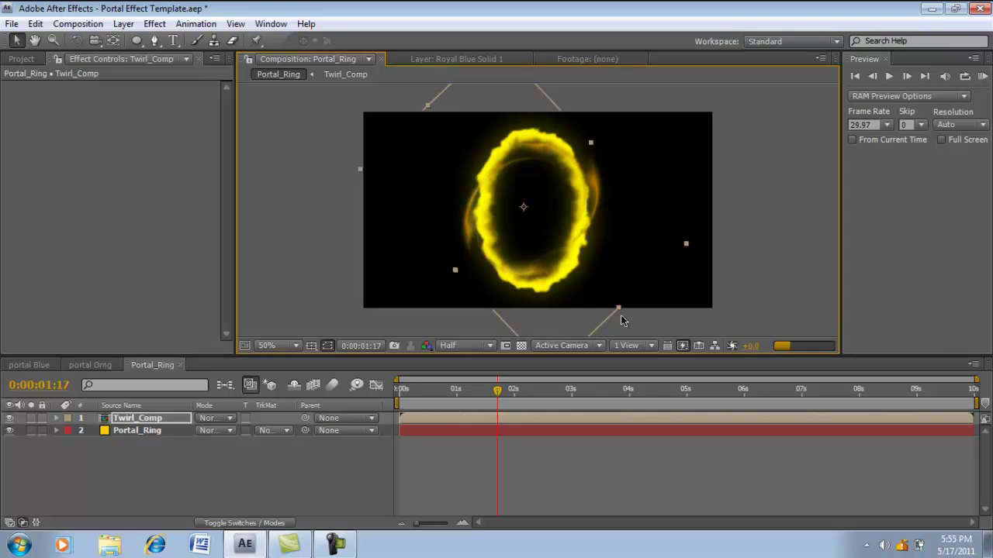
drag(621, 312, 625, 314)
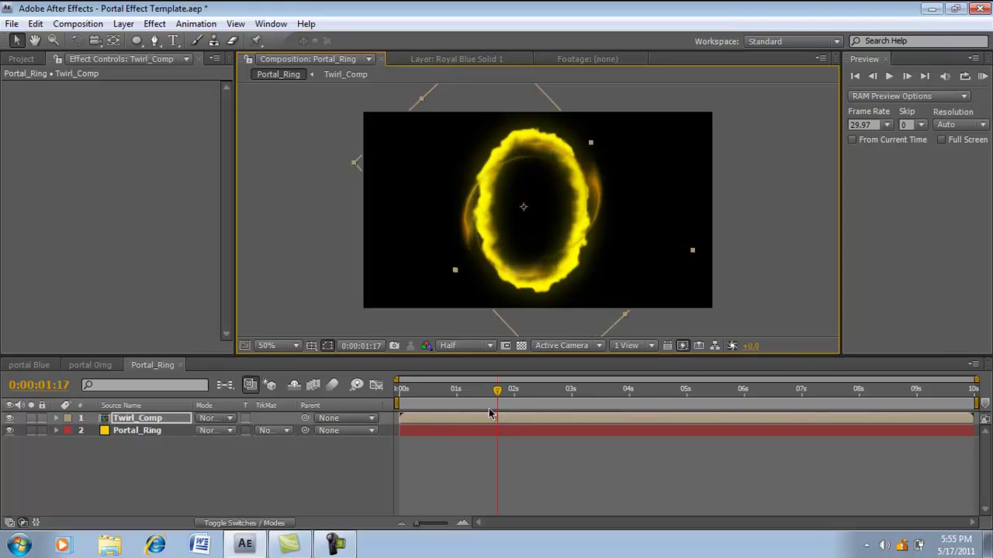
drag(494, 394, 575, 395)
Step: Set Twirl_Comp's blend mode to Add over the Portal_Ring layer
click(306, 465)
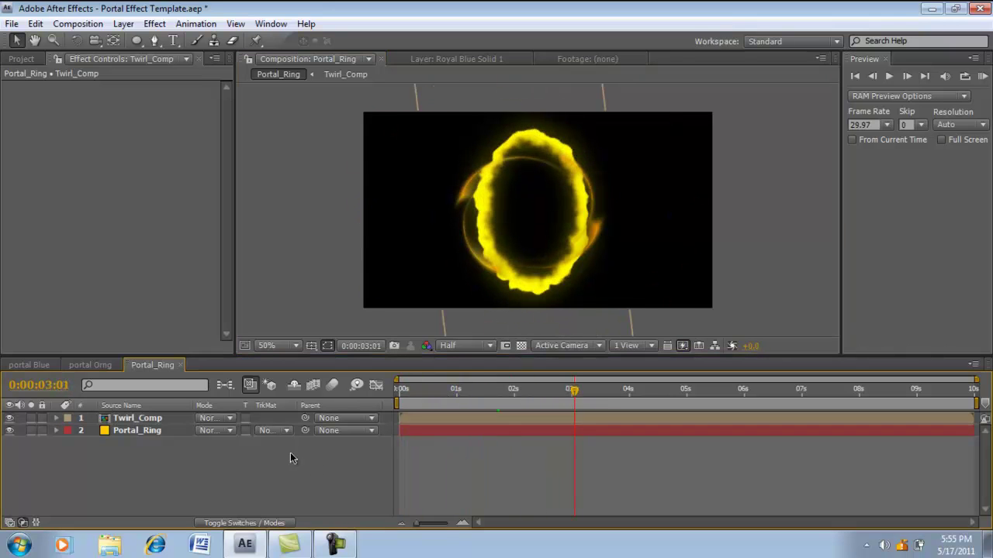
click(208, 419)
click(237, 216)
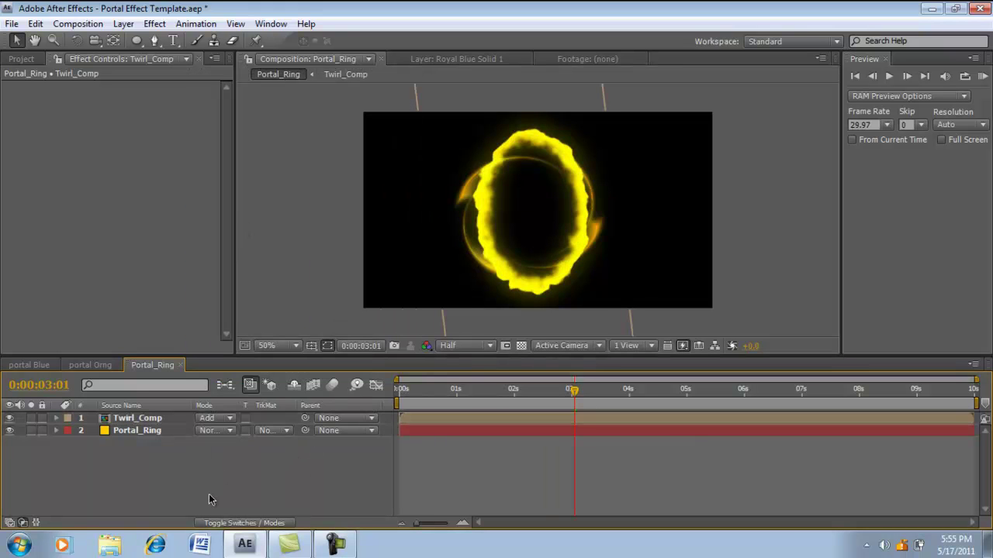
click(131, 420)
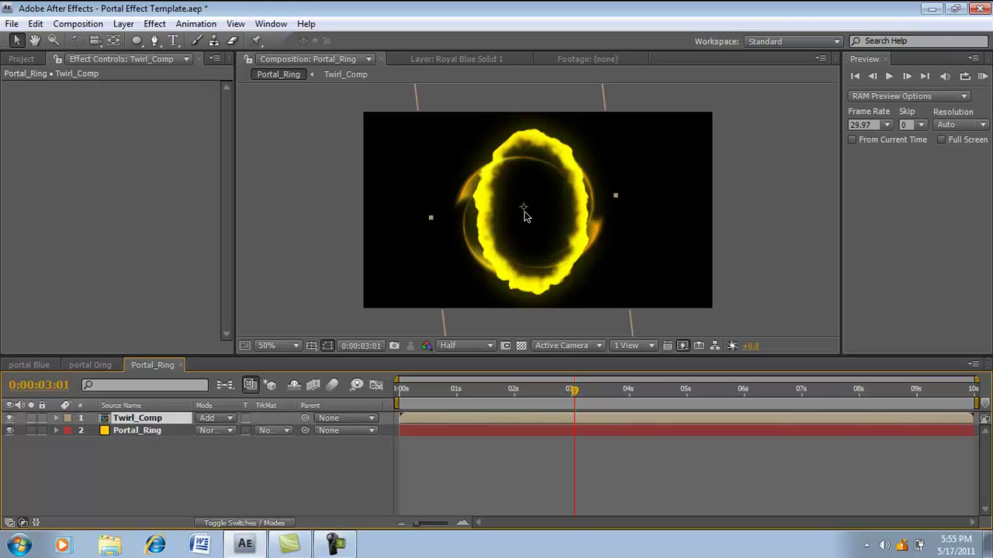
click(158, 480)
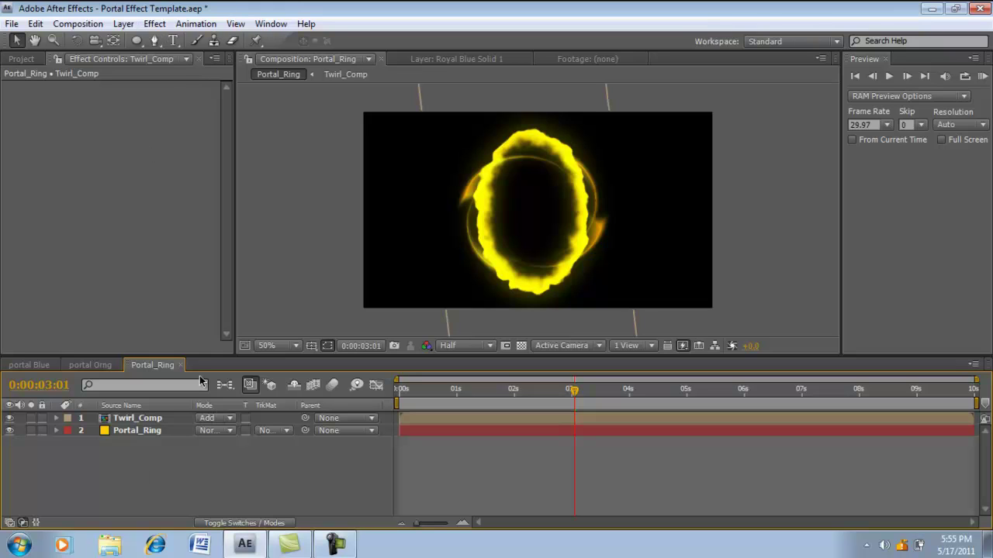
Step: Create a white solid layer named Displacement
right_click(137, 464)
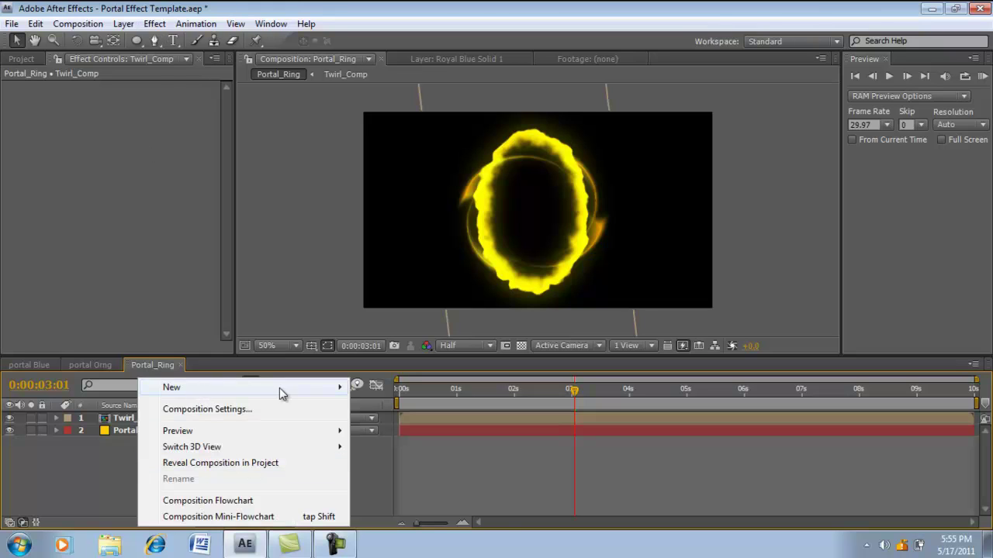
mouse_move(337, 387)
click(384, 425)
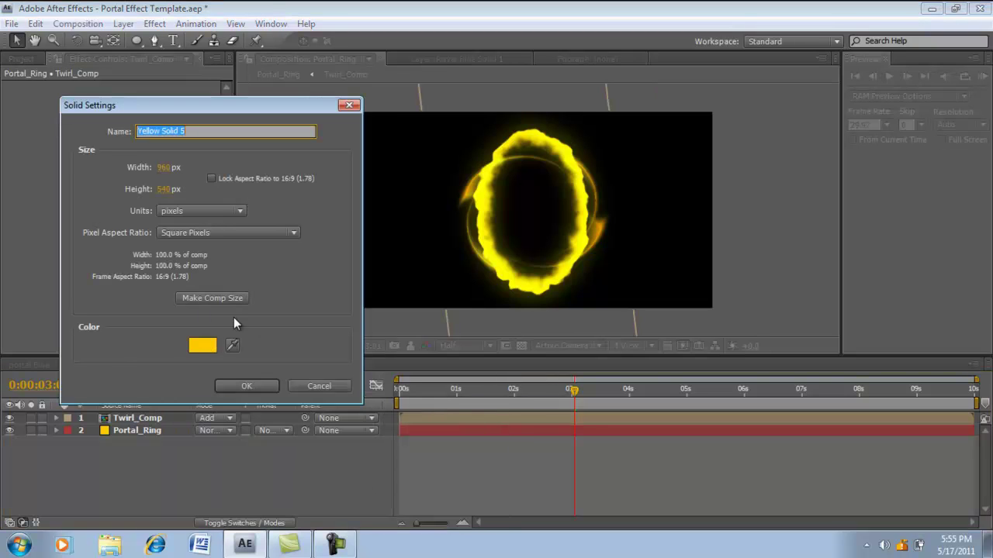
click(200, 346)
drag(388, 336, 225, 182)
click(636, 204)
drag(194, 132, 88, 129)
key(BackSpace)
text(Displac)
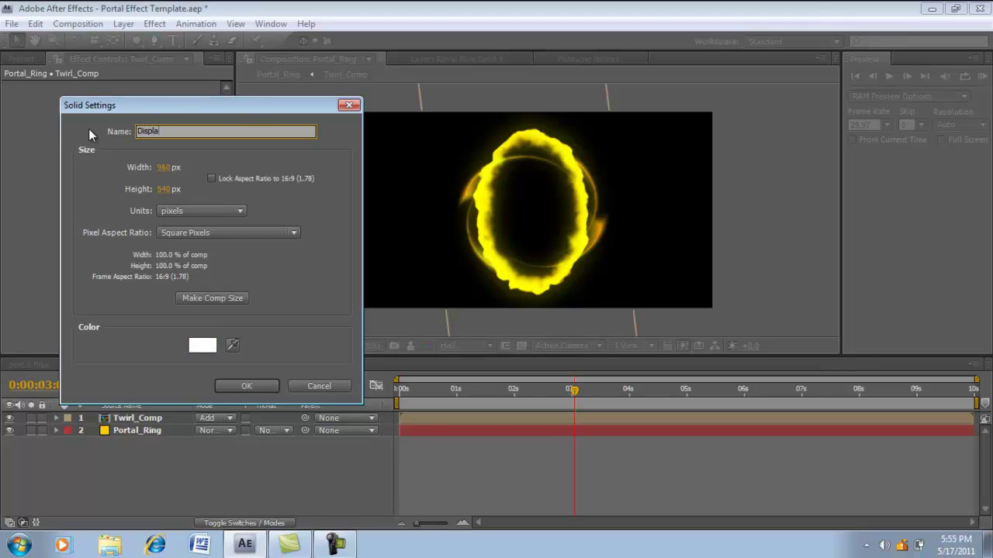
text(ement)
key(Return)
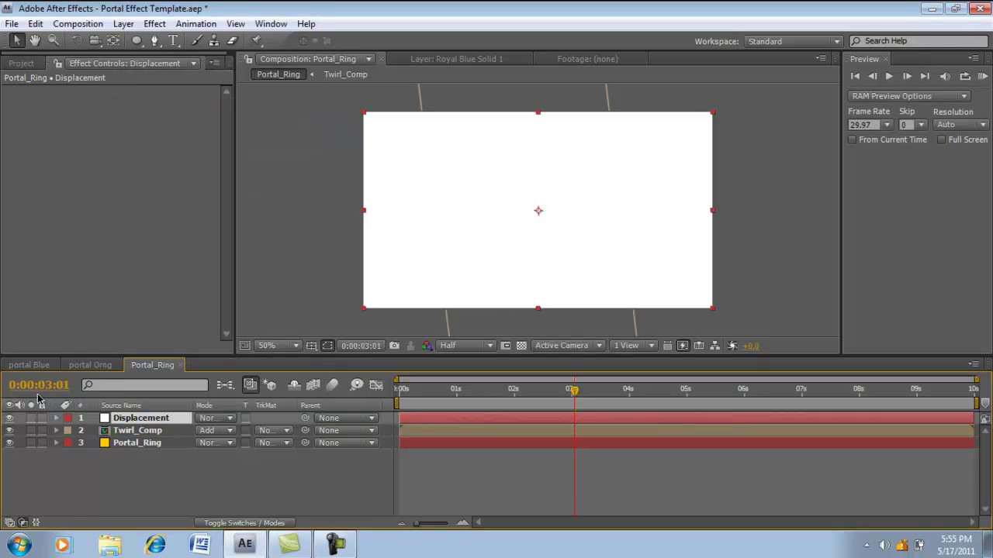
Step: Hide Twirl_Comp and Portal_Ring, then draw a large feathered ellipse mask on Displacement
drag(9, 431, 9, 449)
click(137, 40)
drag(492, 130, 502, 161)
drag(526, 200, 608, 292)
key(f)
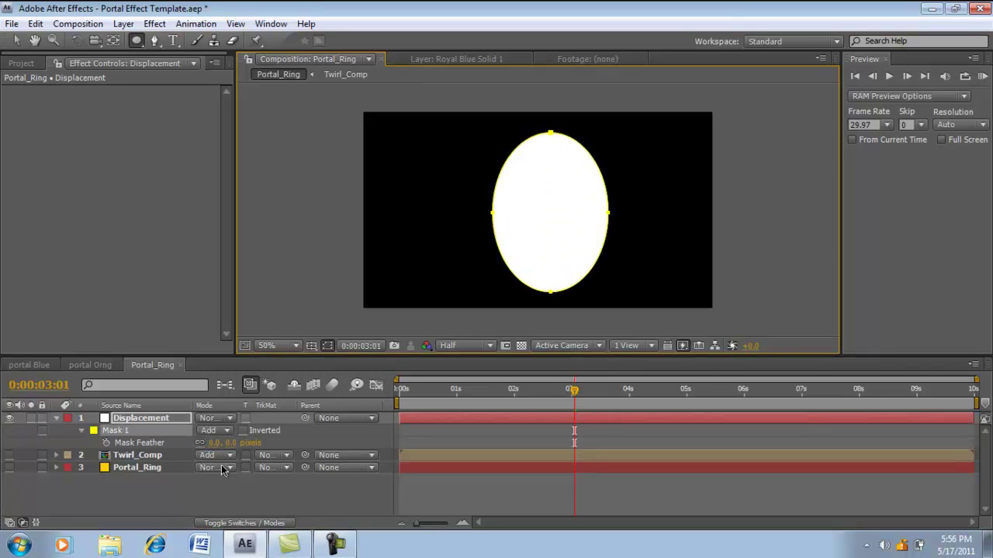
drag(213, 443, 251, 446)
click(56, 418)
Step: Apply Turbulent Displace to Displacement with Size 17 and Complexity raised to 2.5
click(137, 419)
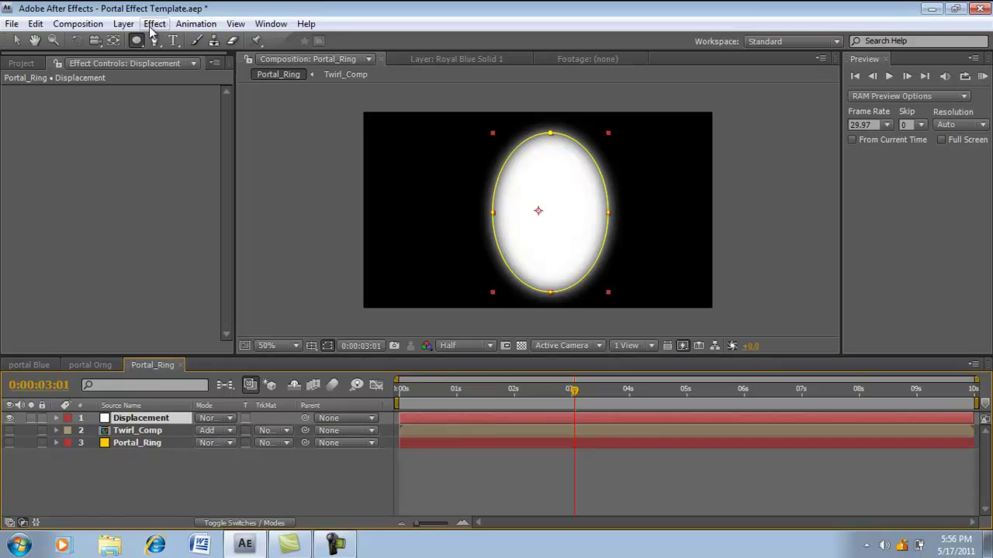
click(154, 24)
mouse_move(229, 177)
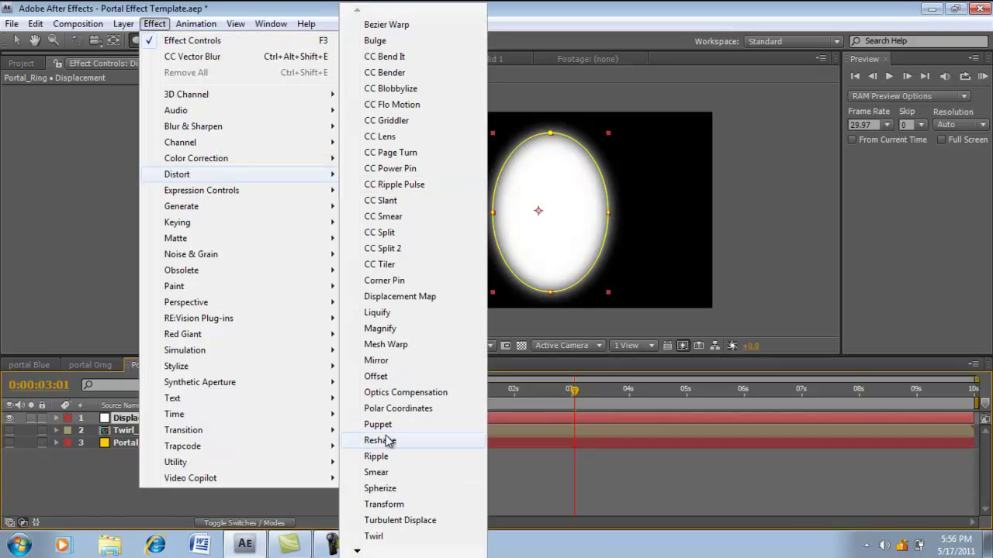
click(385, 521)
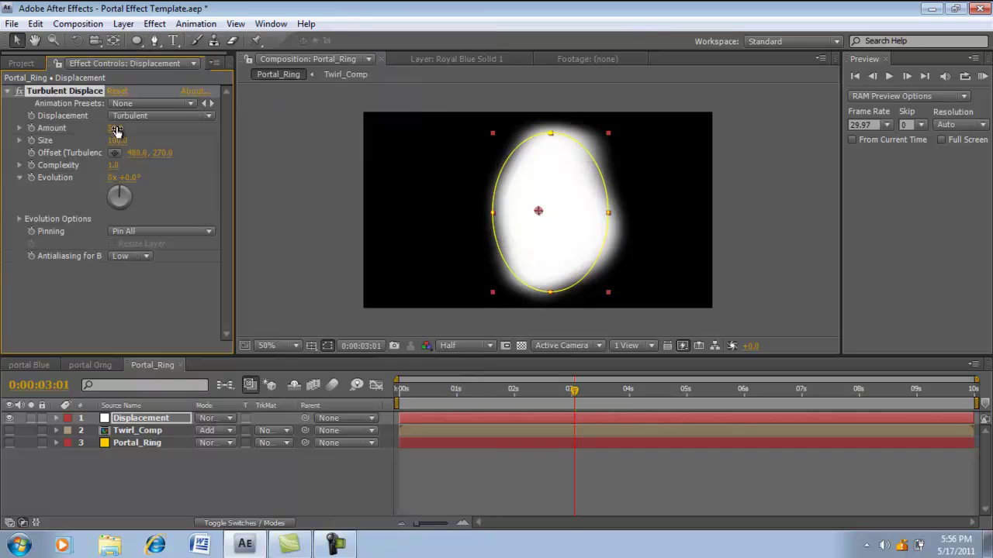
drag(124, 127, 50, 140)
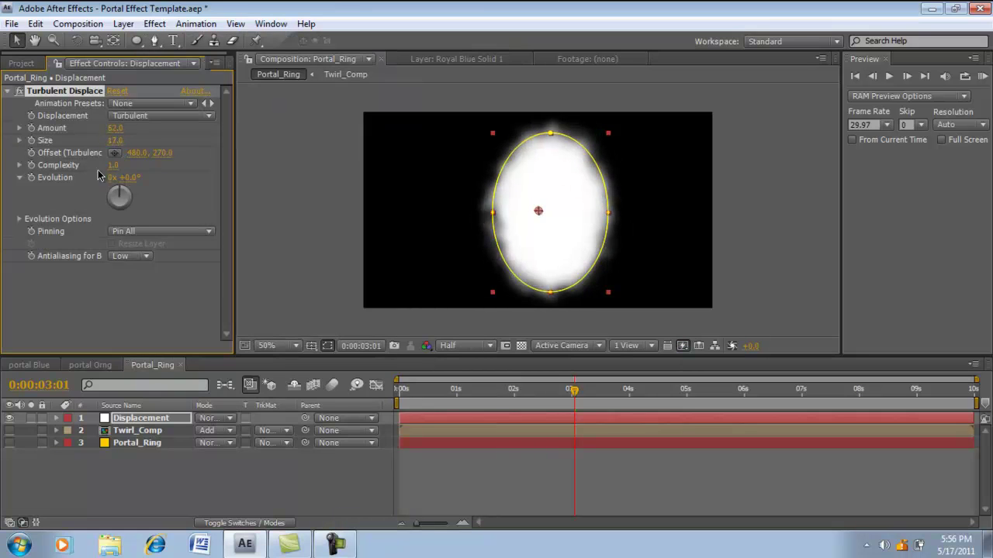
drag(112, 172, 206, 171)
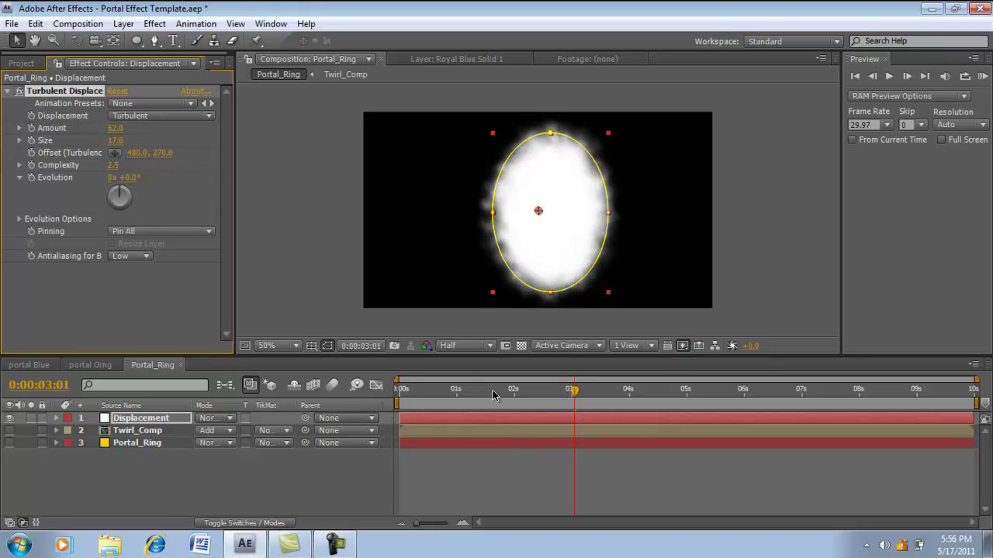
Step: Keyframe the Evolution from the first frame to 9 revolutions at the last frame
key(Home)
click(31, 178)
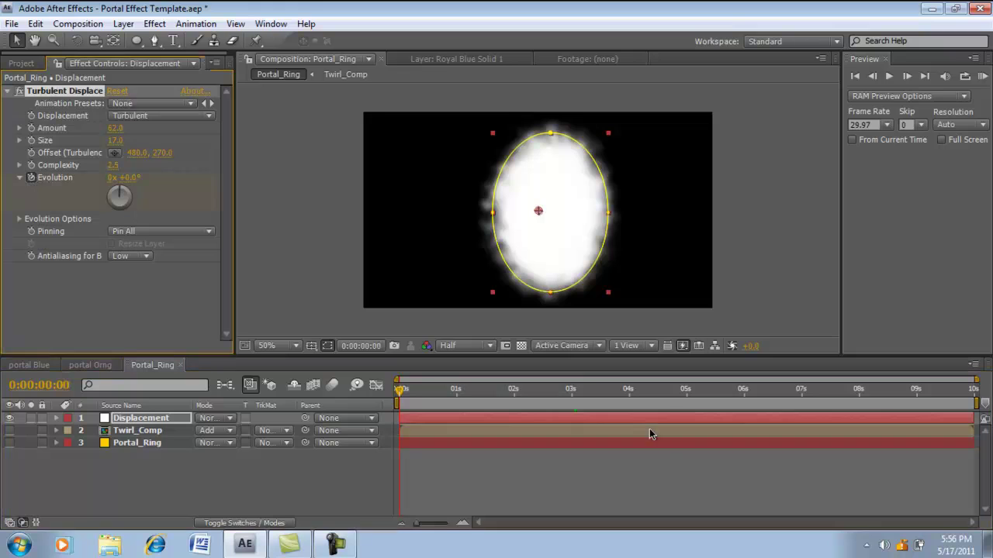
drag(670, 392, 990, 395)
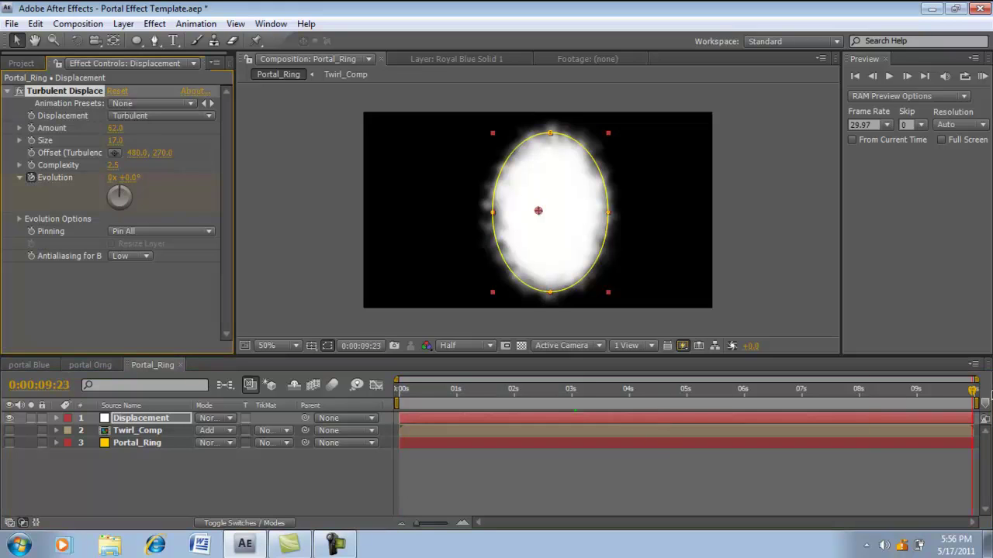
click(110, 178)
text(9)
key(Return)
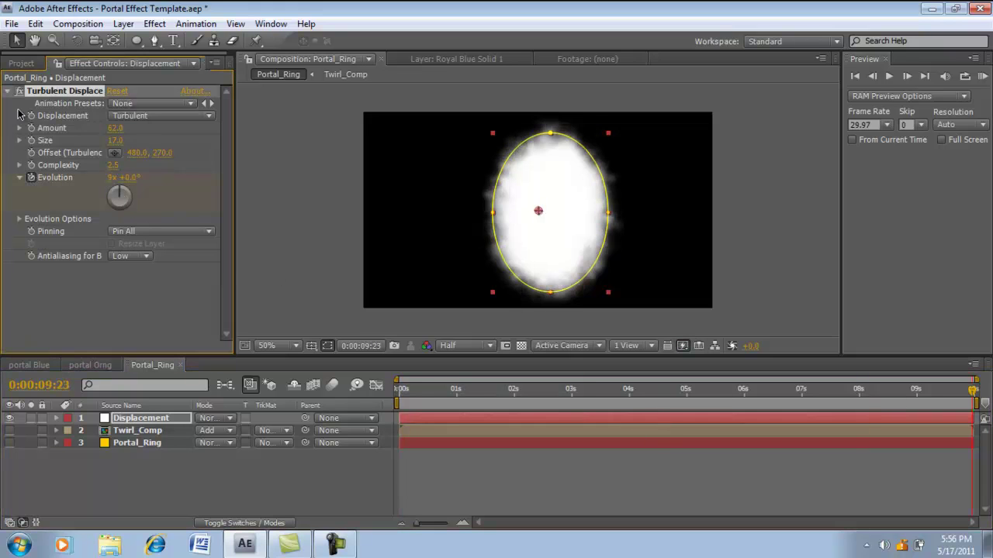
click(9, 92)
Step: Add Fractal Noise to Displacement using the Dynamic Twist fractal type
click(154, 23)
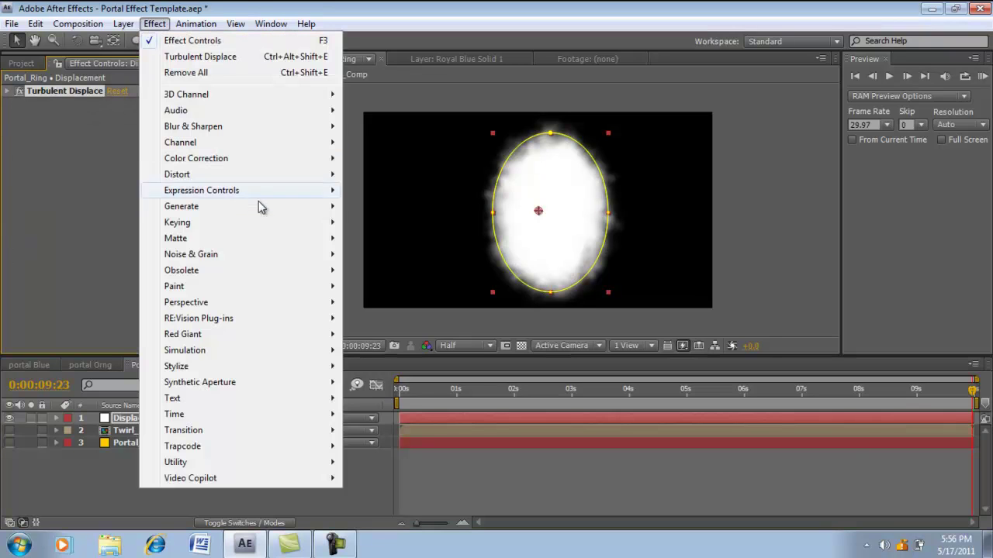
mouse_move(201, 256)
click(353, 288)
click(132, 130)
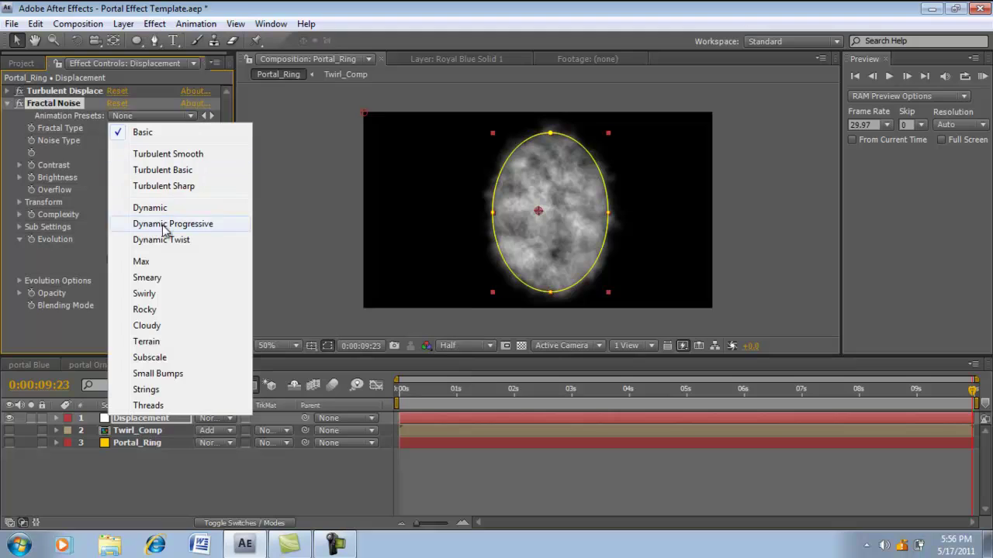
click(195, 239)
Step: Set the noise Contrast to 234, Brightness to -35 and Transform Scale to 33
click(117, 165)
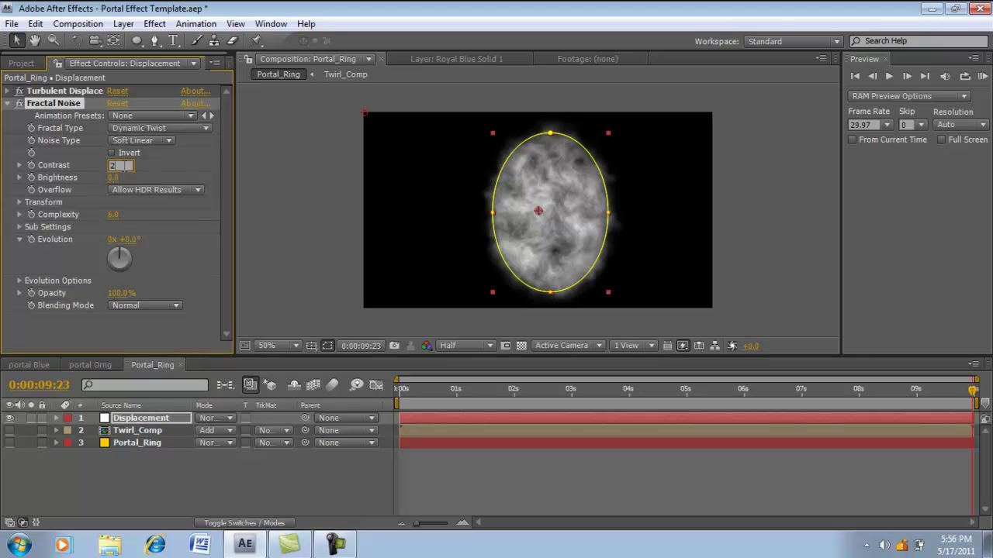
key(Return)
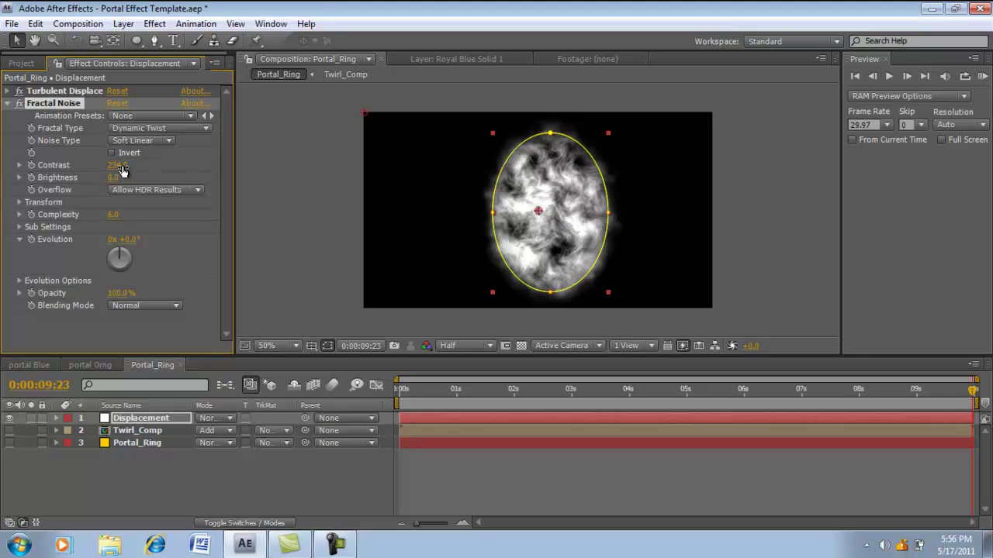
drag(114, 183, 87, 180)
click(20, 203)
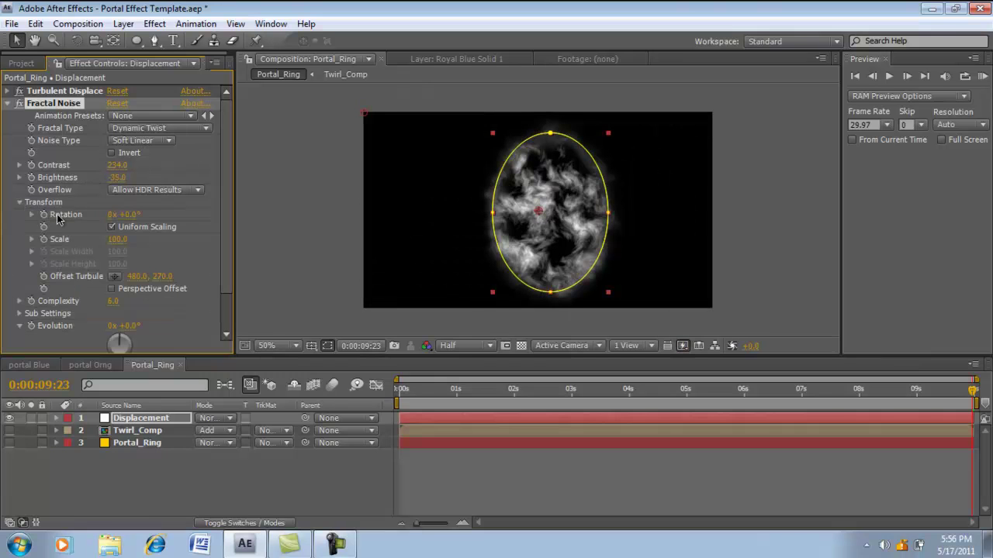
click(32, 239)
drag(75, 263, 56, 263)
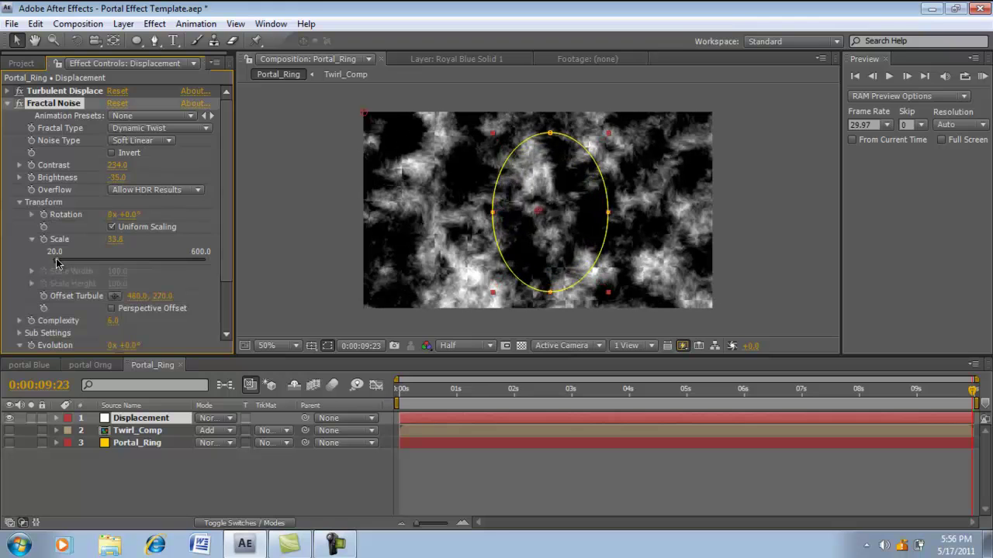
click(254, 468)
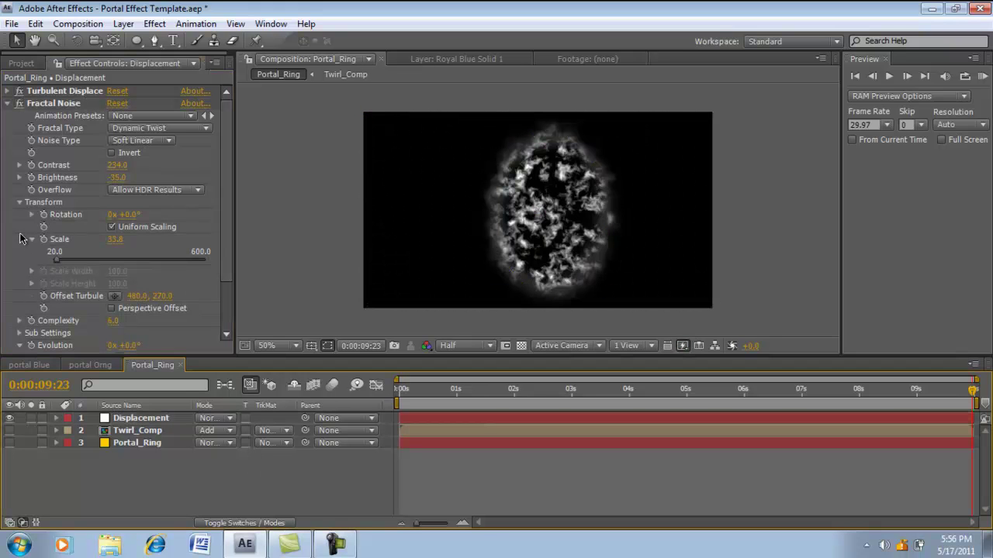
click(9, 105)
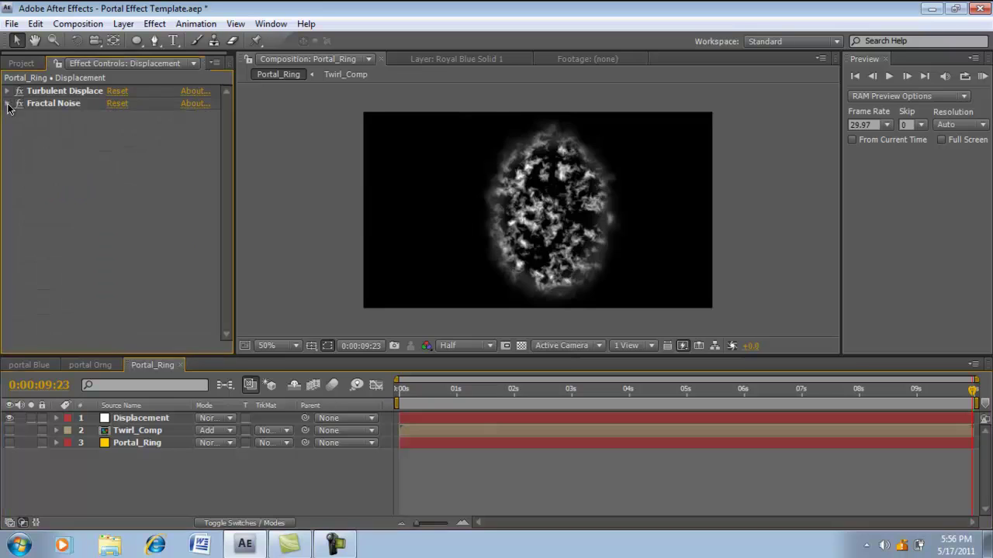
Step: Make the Displacement layer the selected layer
click(155, 24)
click(100, 303)
click(123, 430)
click(122, 420)
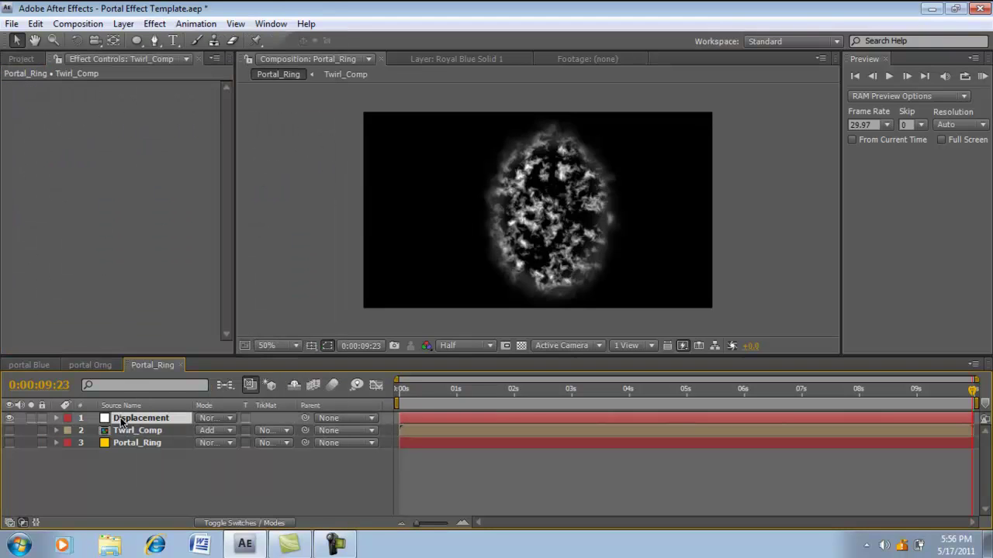
Step: Add CC Vector Blur with Amount 25 to Displacement and return the playhead to 0:00:00:00
click(155, 24)
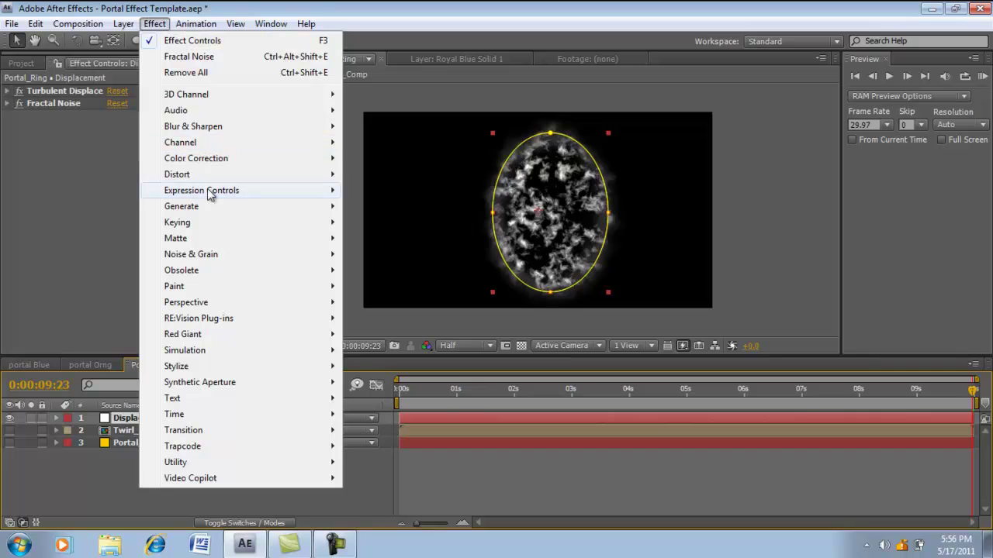
mouse_move(210, 174)
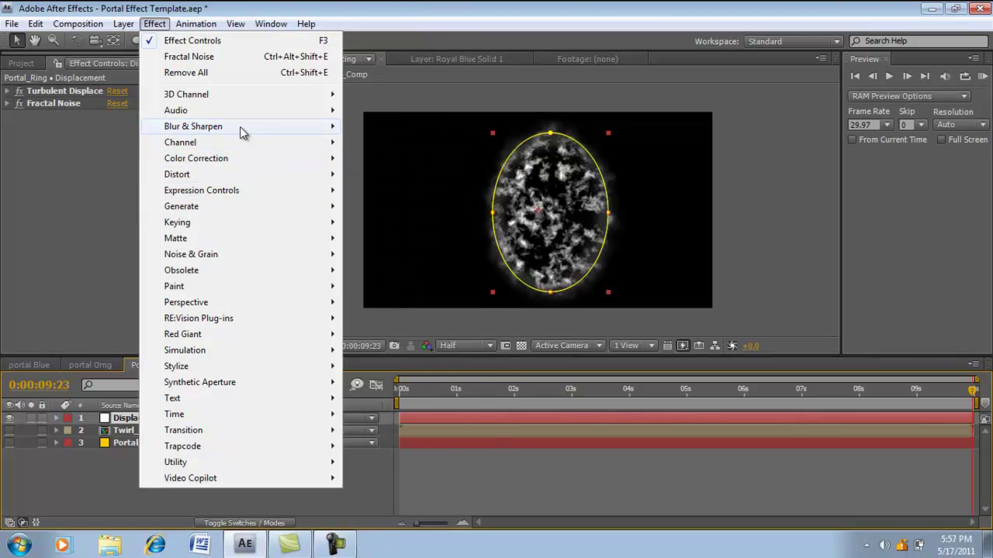
mouse_move(243, 133)
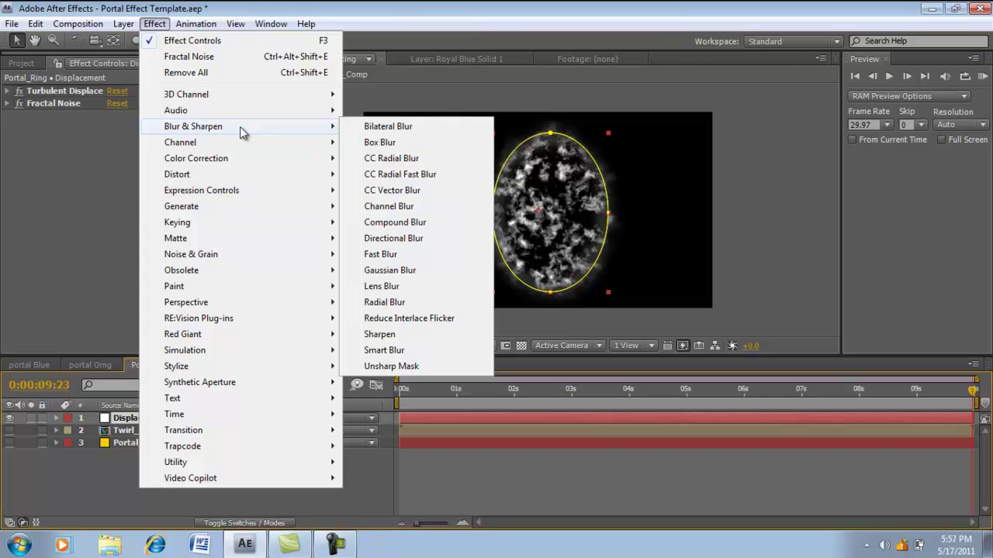
click(396, 190)
drag(111, 156, 134, 156)
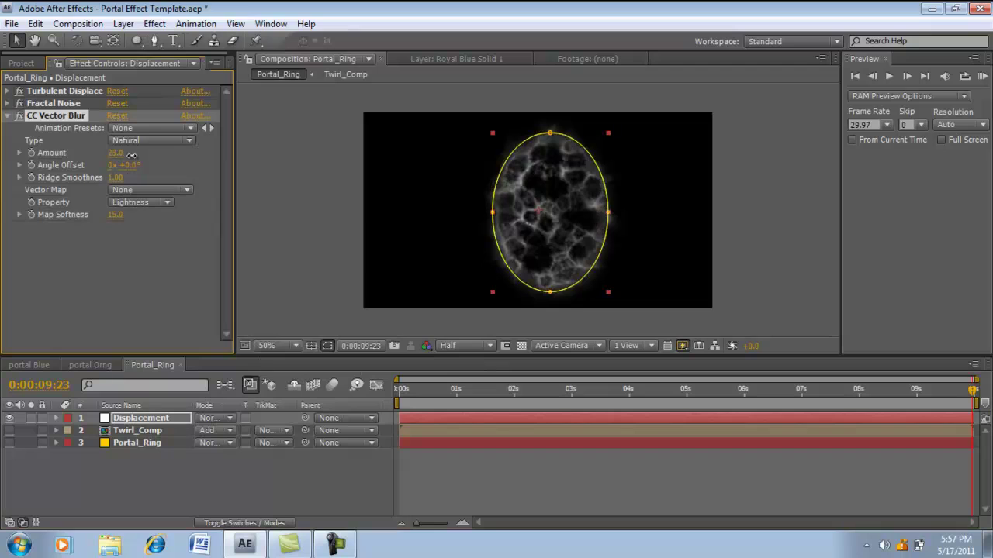
click(8, 116)
click(145, 473)
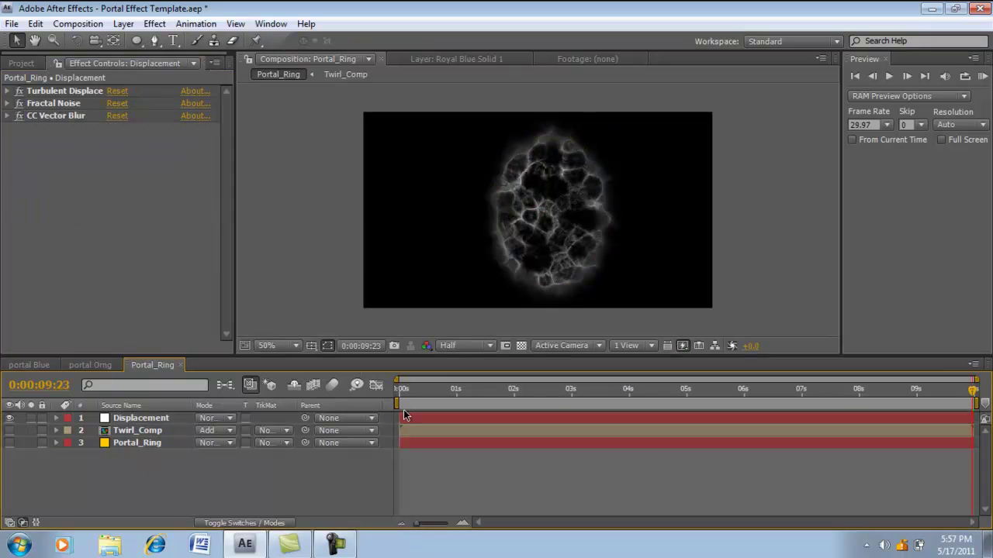
drag(438, 388, 379, 387)
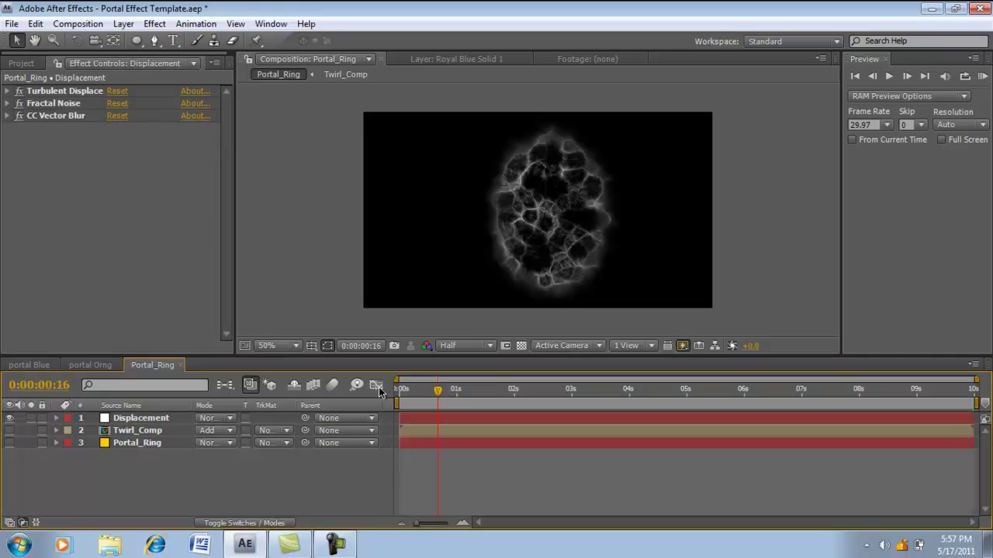
Step: Set a starting Fractal Noise Evolution keyframe at 0 on frame 0
click(8, 103)
scroll(116, 218, down, 1)
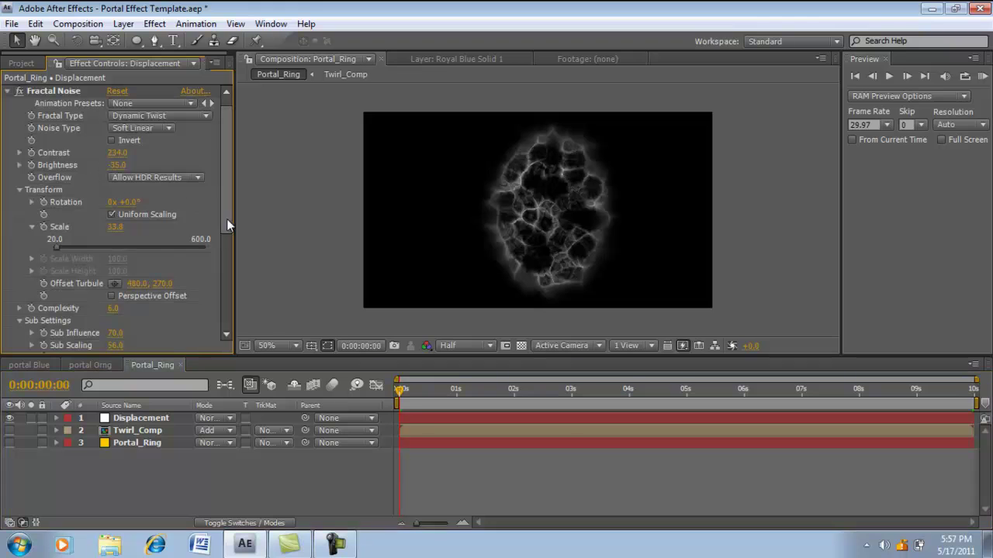
drag(224, 207, 214, 272)
click(31, 314)
scroll(34, 318, down, 2)
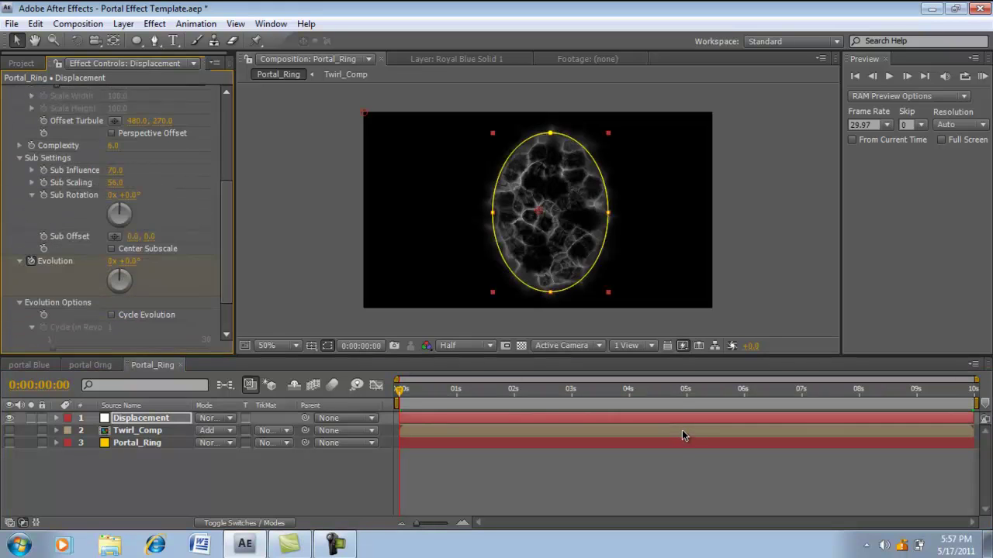
drag(680, 392, 974, 392)
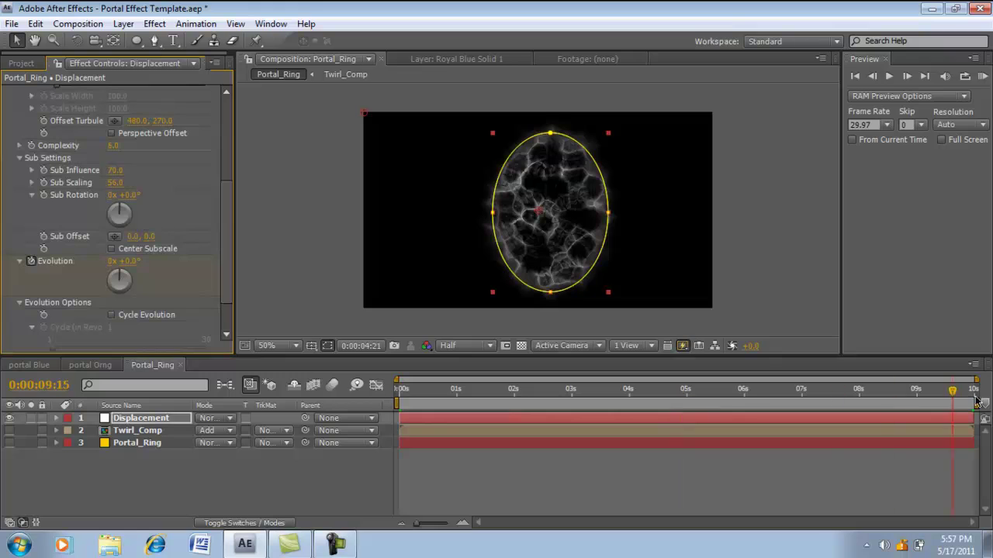
Step: Set Evolution to 9 revolutions at 0:00:09:23, then reselect the Displacement layer
click(112, 261)
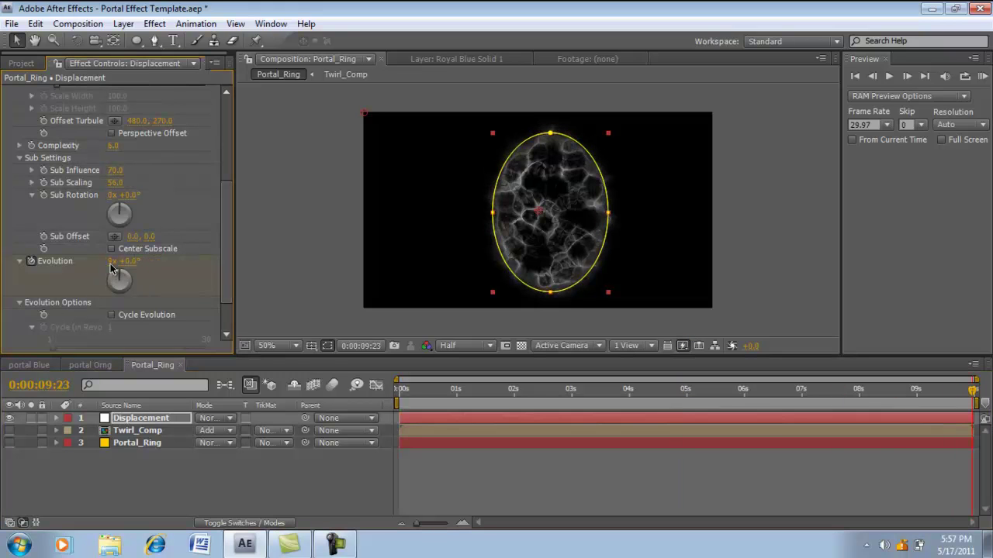
text(9)
key(Return)
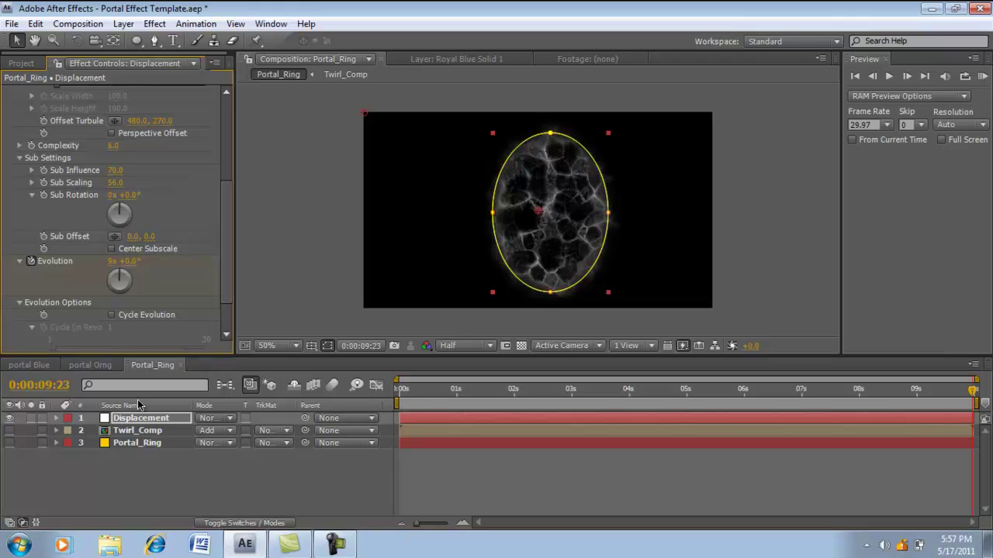
click(138, 458)
click(142, 418)
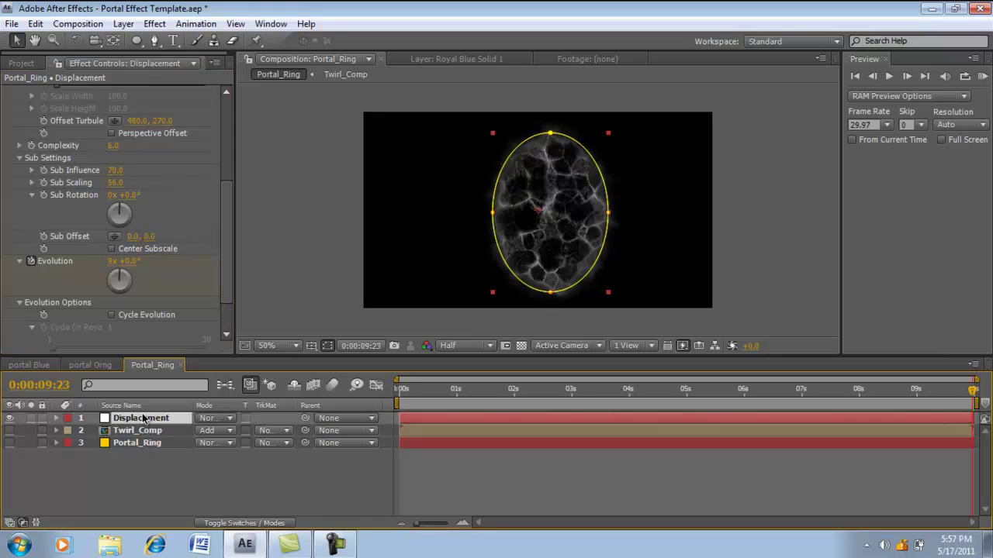
Step: Pre-compose the Displacement layer into a composition named 'DisplacementMap'
key(ctrl+shift+c)
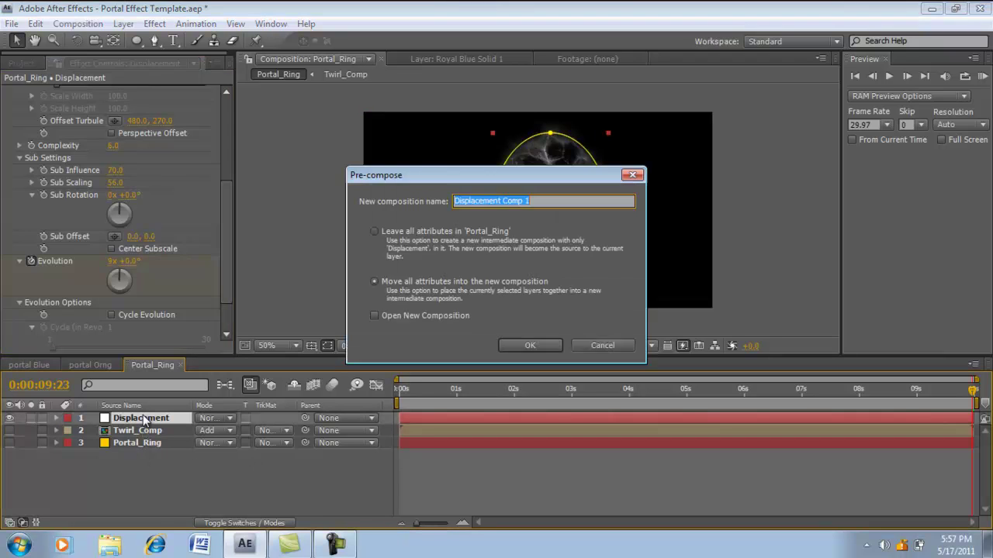
key(BackSpace)
text(Displaceme)
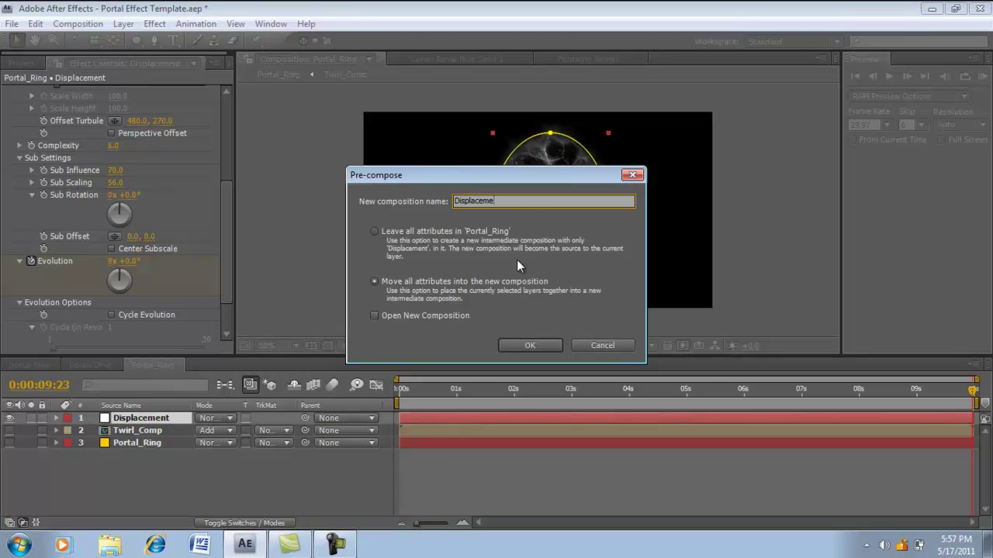
text(ntMap)
key(Return)
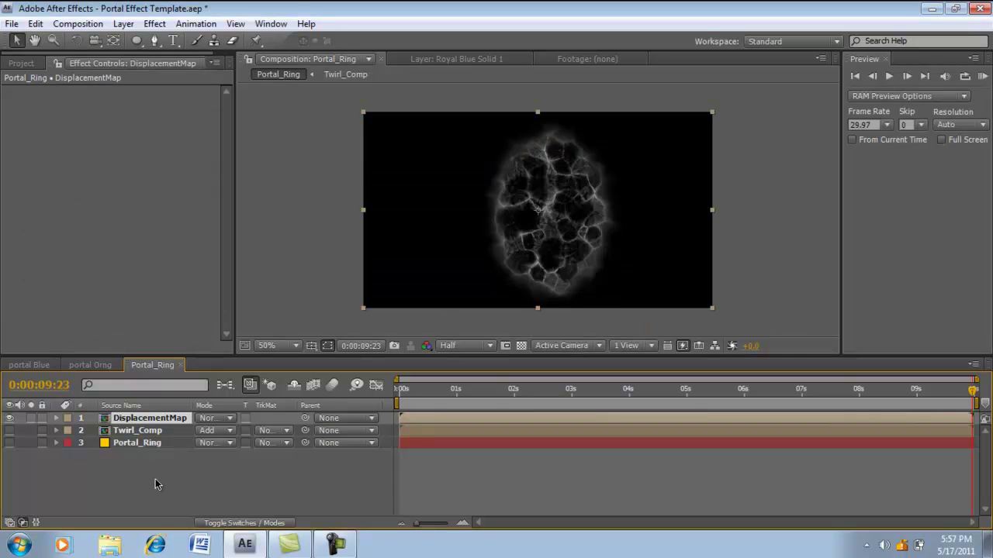
Step: Add a new adjustment layer and name it Dis_Map
right_click(155, 478)
mouse_move(200, 388)
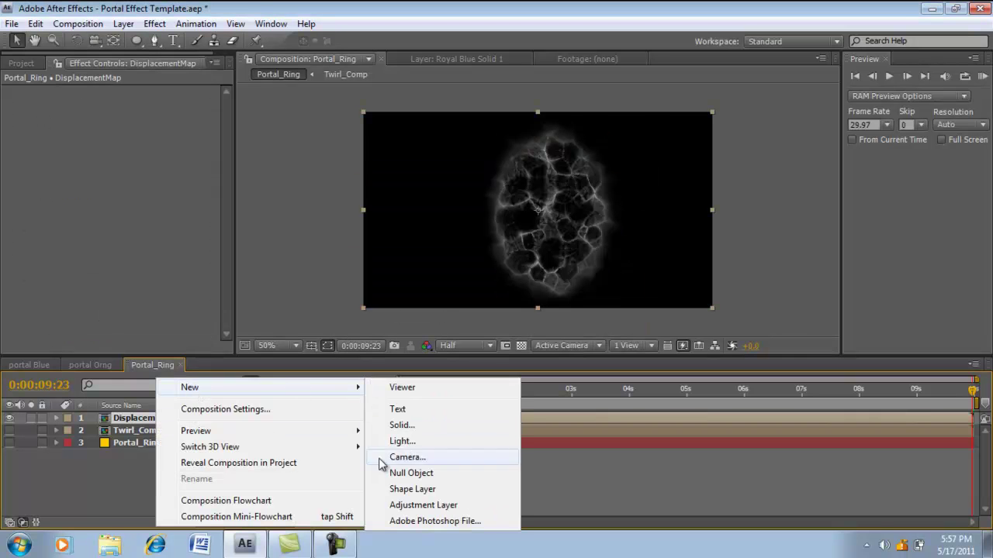
click(398, 506)
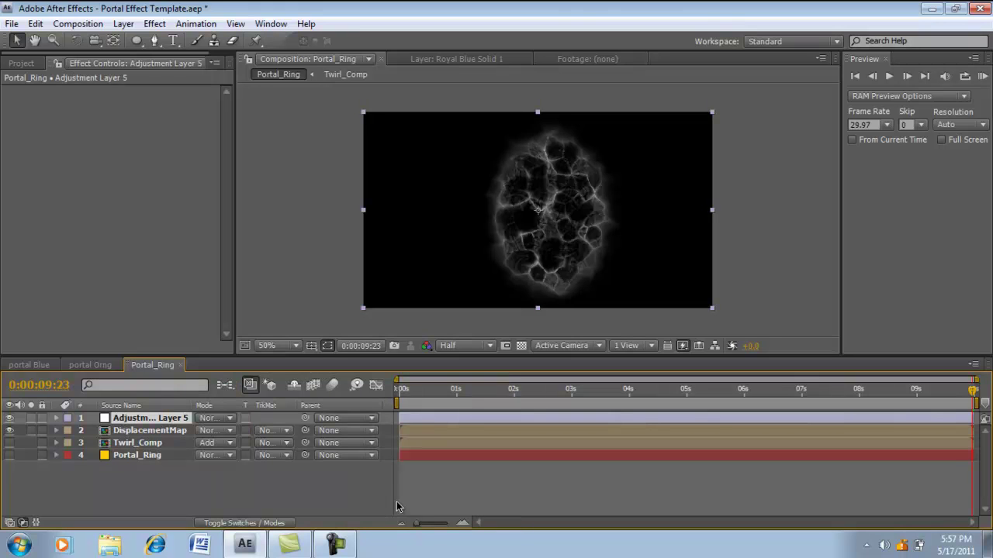
key(Return)
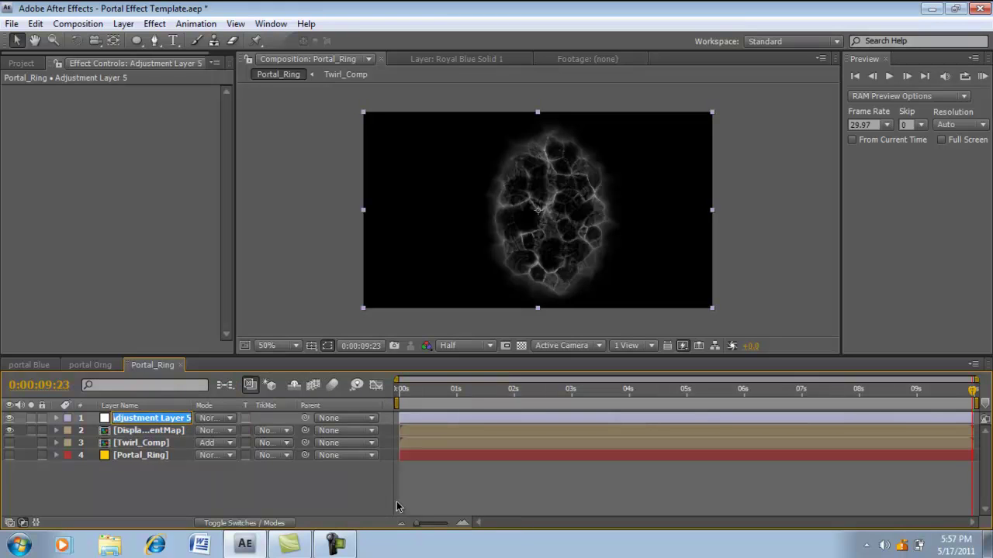
text(Dis_Map)
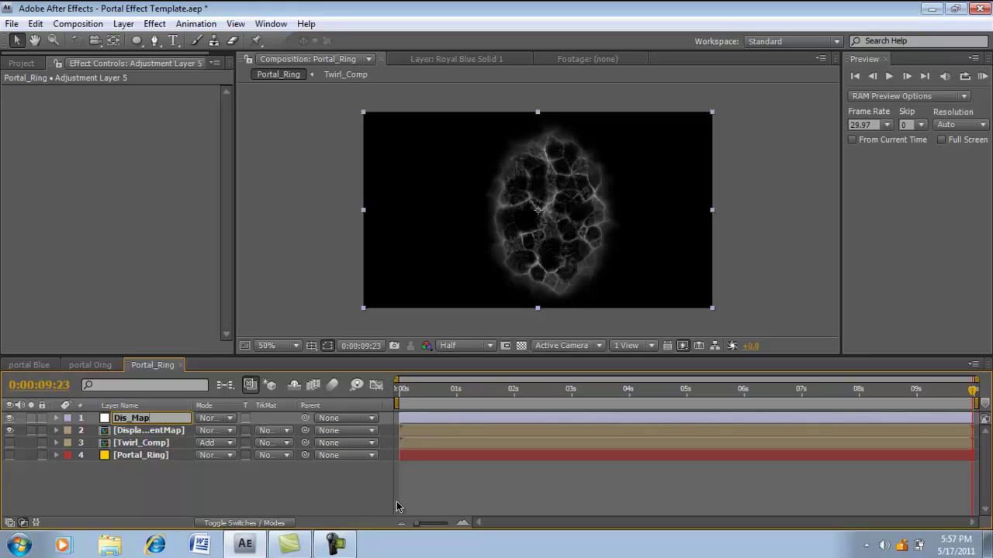
key(Return)
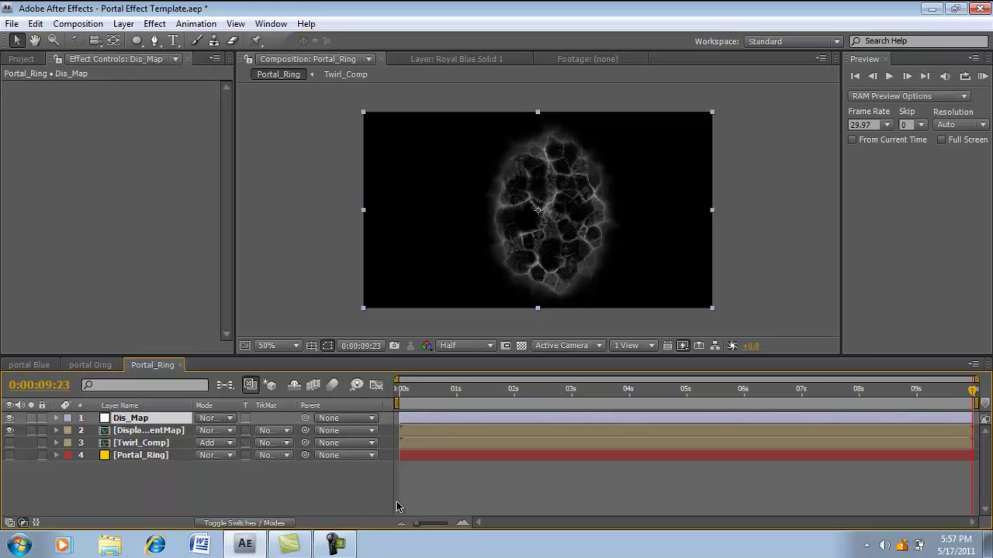
Step: Apply Distort > Displacement Map to Dis_Map with DisplacementMap as the map layer
click(154, 23)
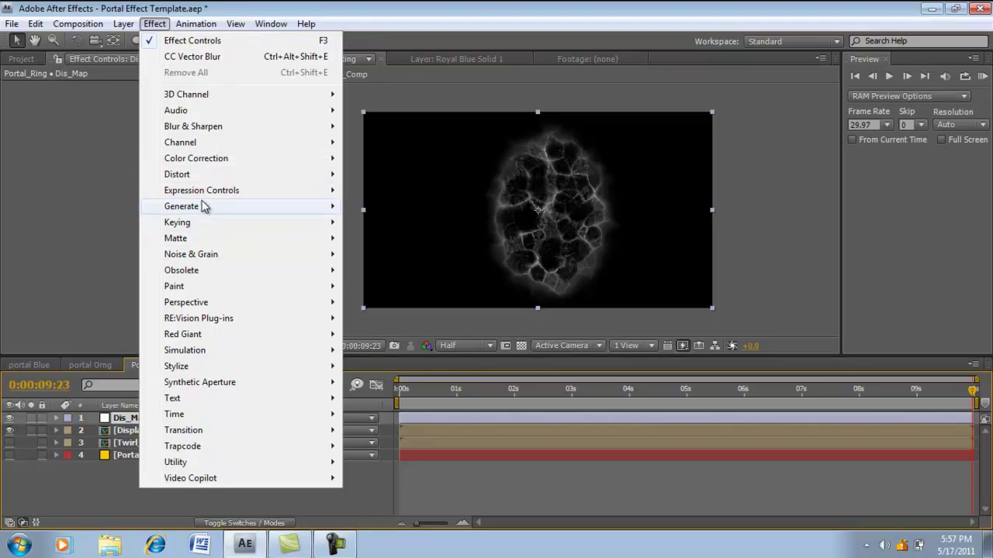
mouse_move(200, 175)
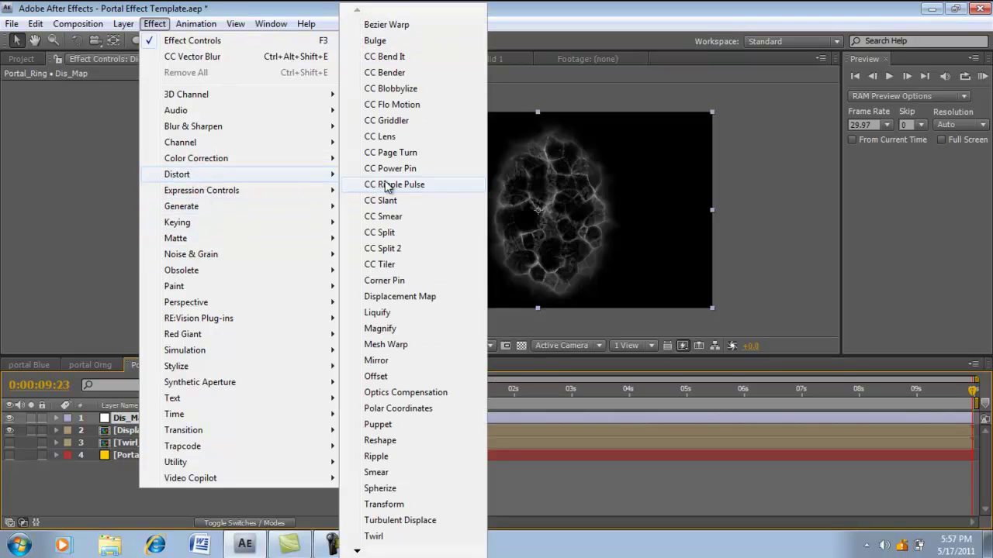
click(388, 299)
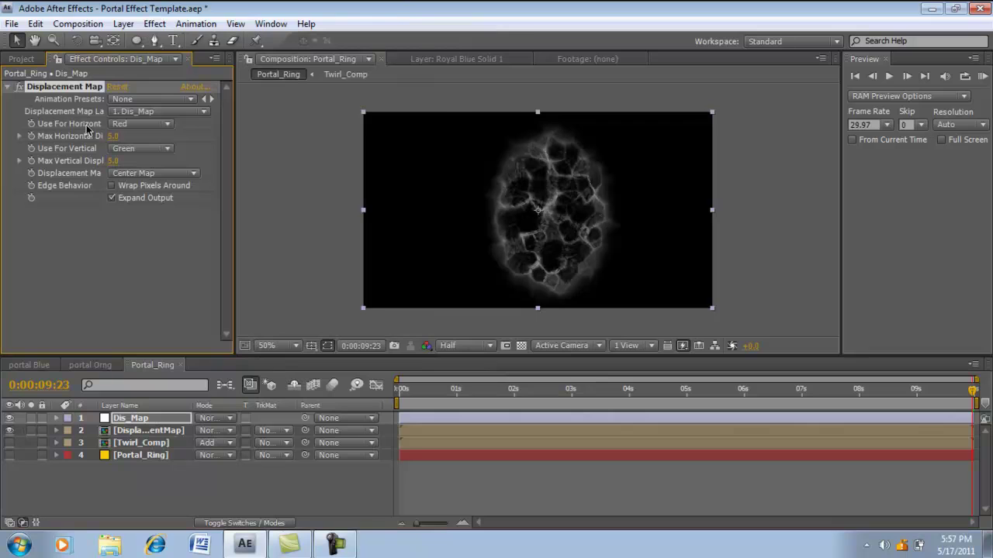
click(124, 114)
click(139, 128)
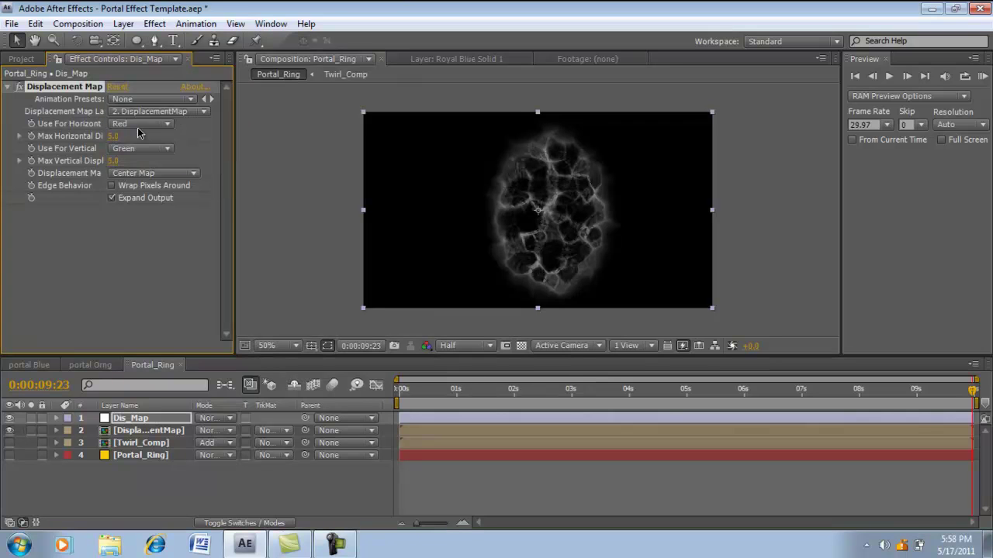
Step: Hide the DisplacementMap layer and show the Twirl_Comp and Portal_Ring layers
click(10, 430)
click(10, 443)
click(10, 455)
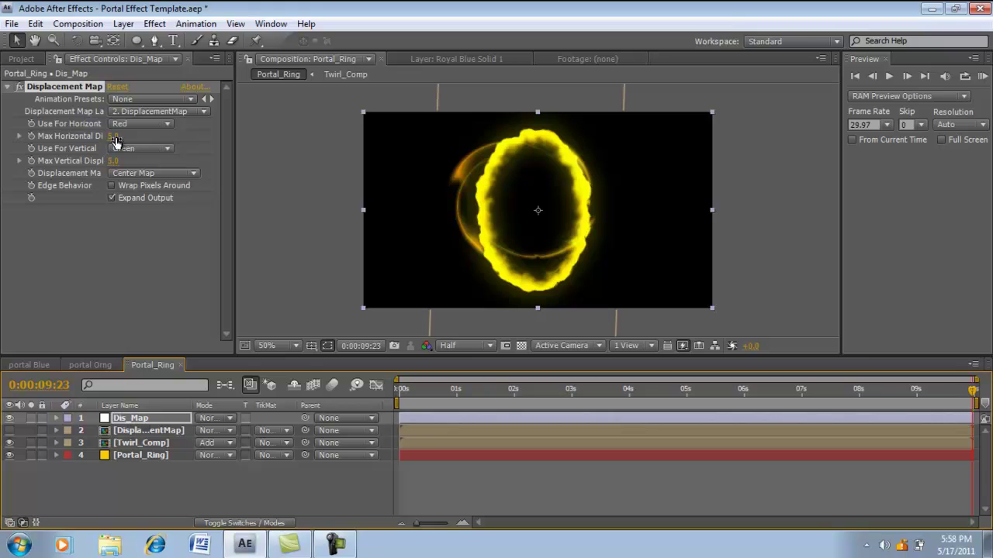
Step: Set Max Horizontal Displacement to 24 and Max Vertical Displacement to 3, previewing to frame 15
drag(119, 137, 124, 164)
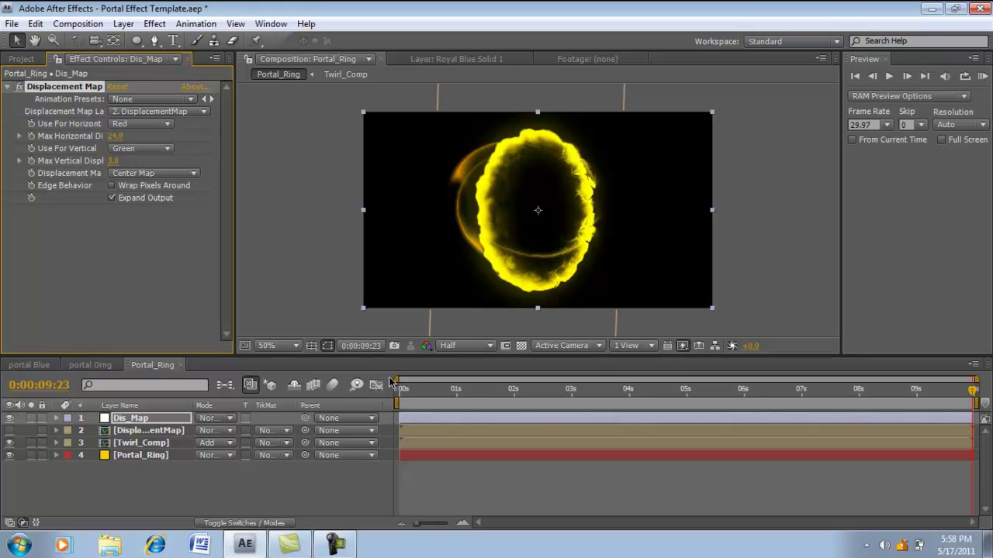
click(423, 389)
drag(458, 400, 397, 391)
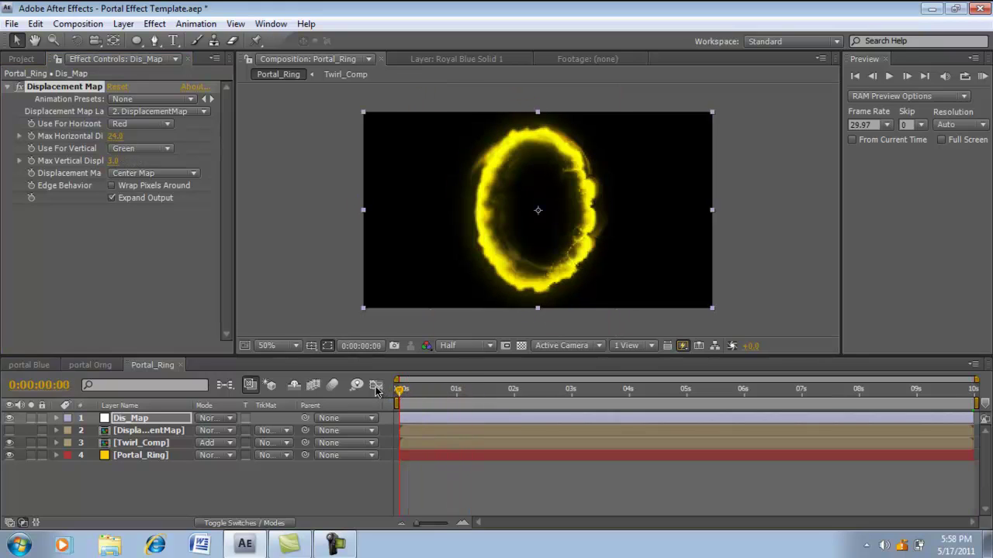
drag(405, 395, 435, 393)
Step: Nudge the Dis_Map layer a few pixels left in the composition
click(172, 419)
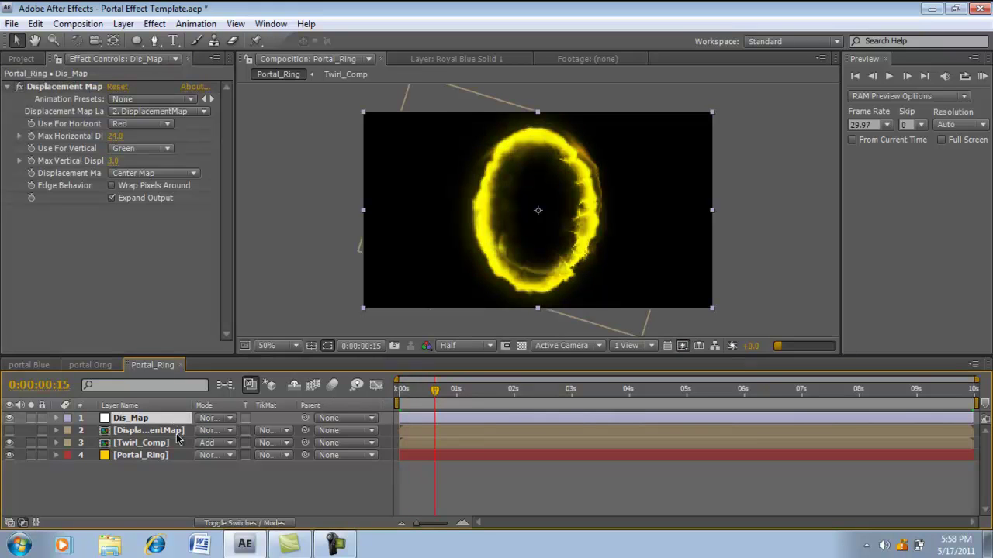
shift+click(178, 435)
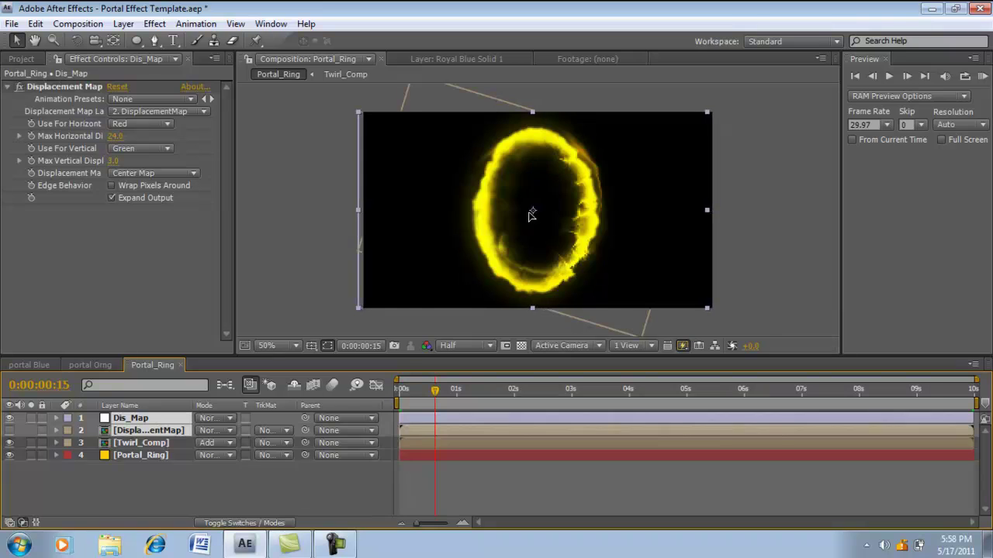
drag(531, 215, 526, 215)
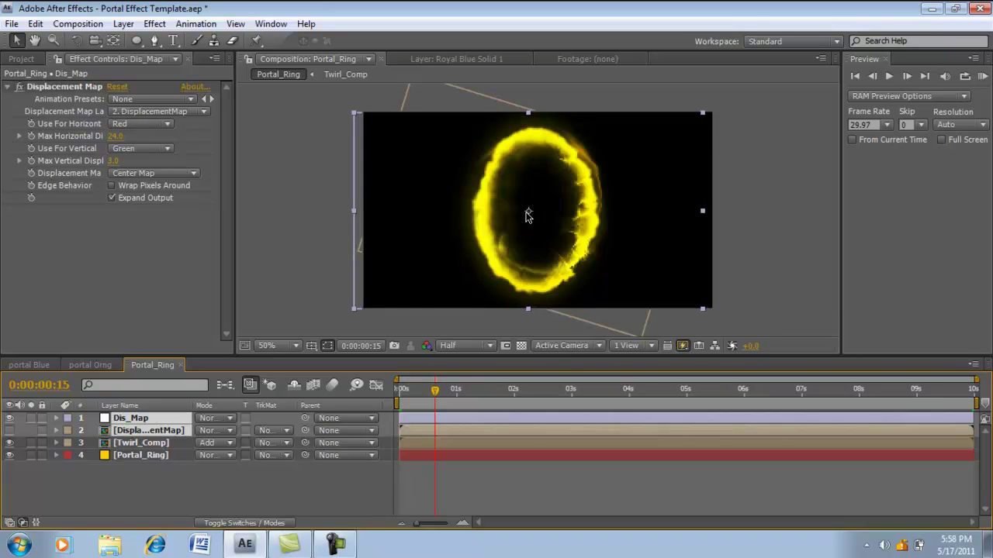
click(107, 485)
Step: Inside DisplacementMap, move the turbulent ellipse slightly left, comparing the ring in Portal_Ring
double_click(136, 435)
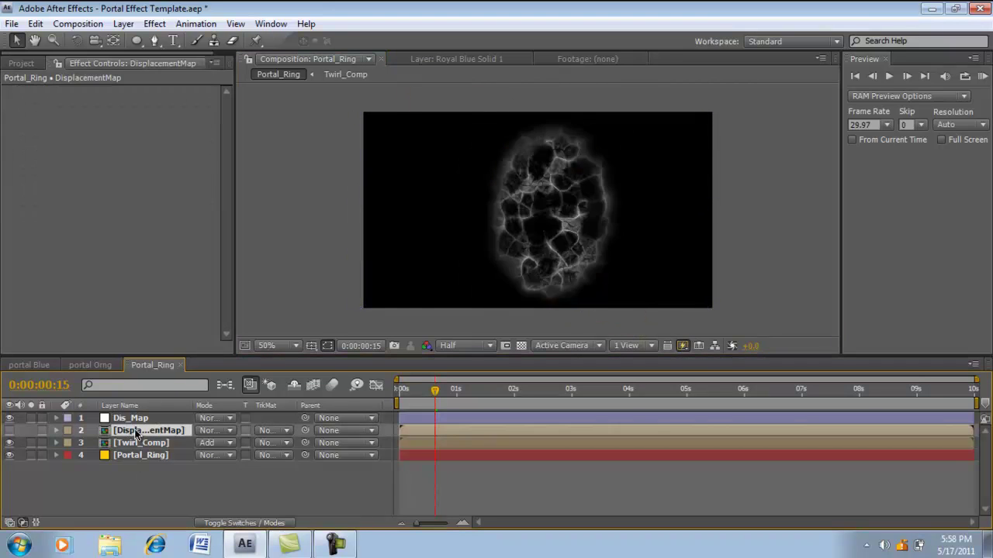
click(165, 418)
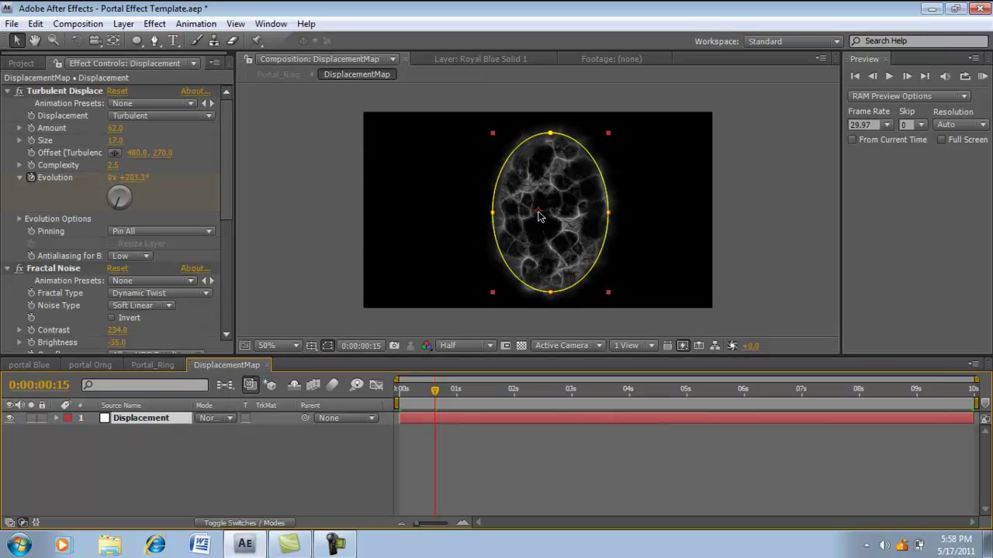
drag(538, 213, 530, 214)
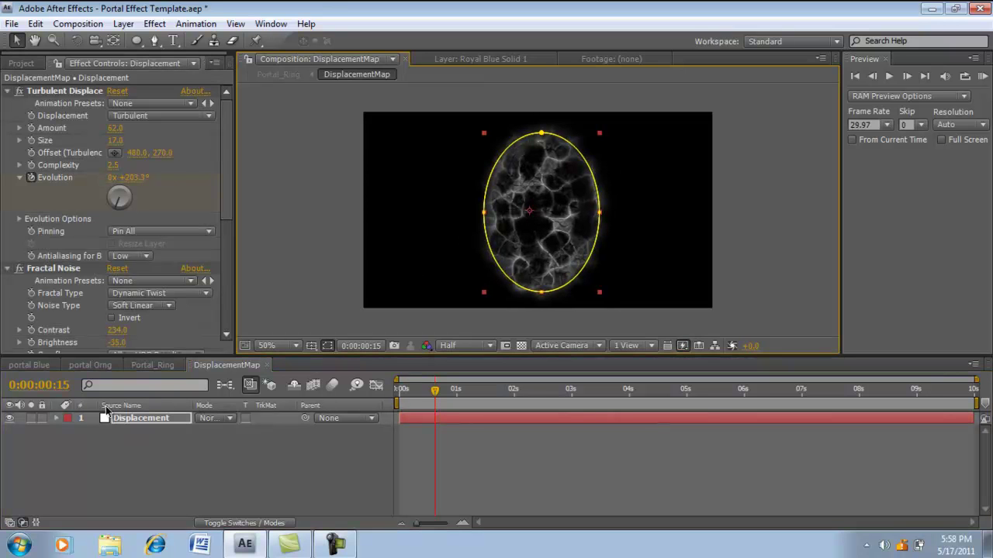
click(152, 365)
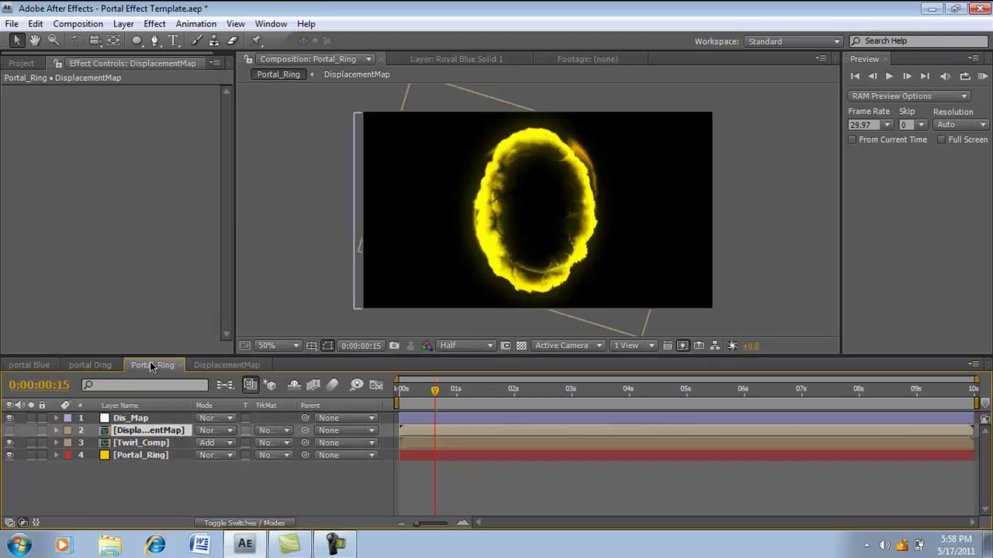
click(207, 366)
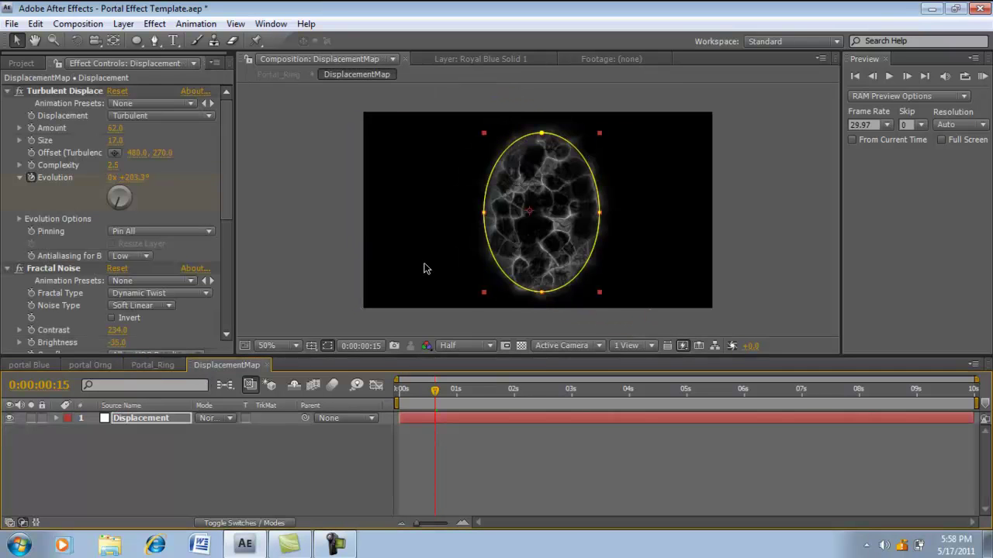
click(152, 366)
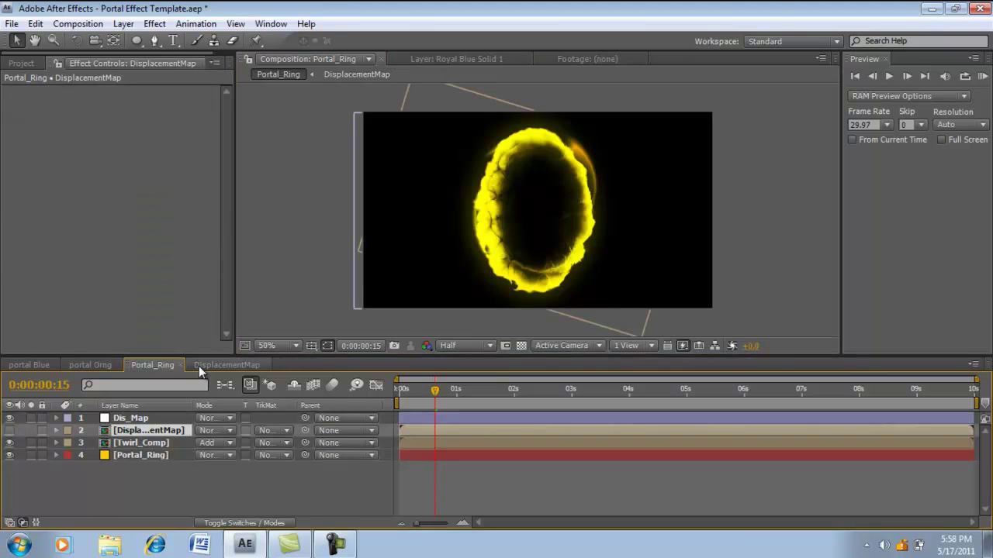
click(211, 367)
Step: Shift the ellipse down by scrubbing the Displacement layer's Anchor Point, then check Portal_Ring
click(168, 417)
key(a)
mouse_move(225, 431)
mouse_down()
mouse_move(205, 434)
mouse_move(217, 431)
mouse_up()
click(152, 365)
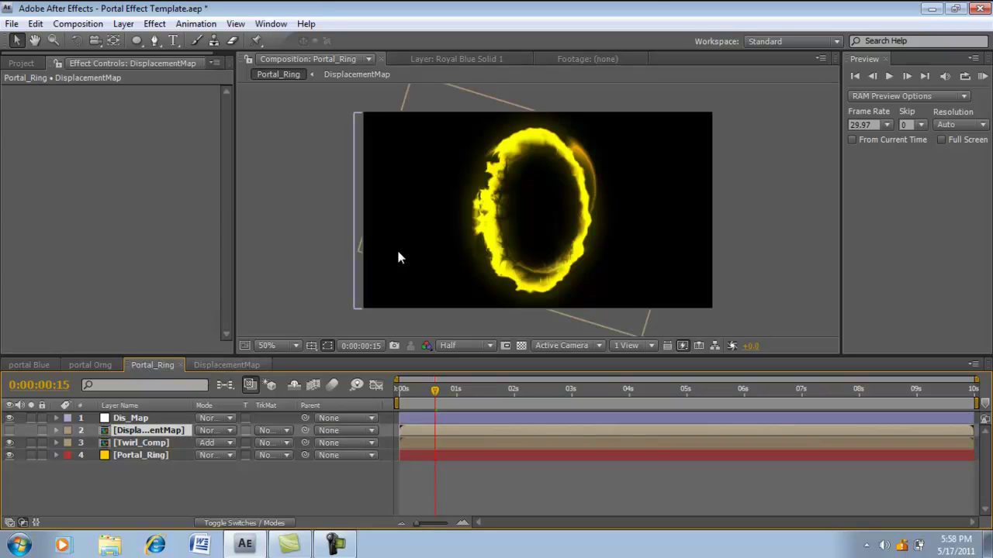
Step: Nudge the ellipse right and up, then slightly left, inspecting the ring at an earlier frame
click(223, 364)
drag(526, 215, 534, 213)
click(152, 365)
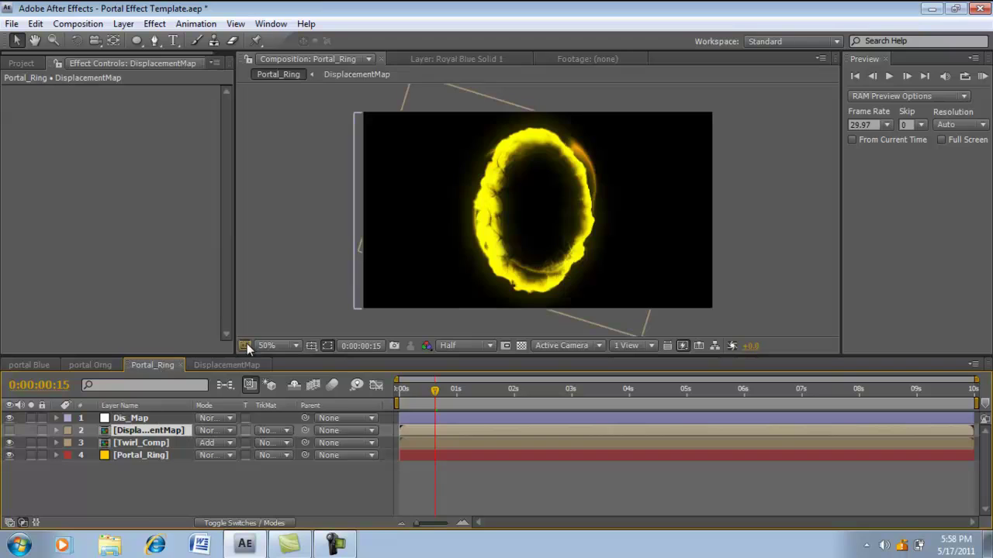
click(246, 364)
drag(531, 209, 527, 208)
click(152, 364)
mouse_move(442, 405)
mouse_down()
mouse_move(405, 398)
mouse_move(444, 397)
mouse_up()
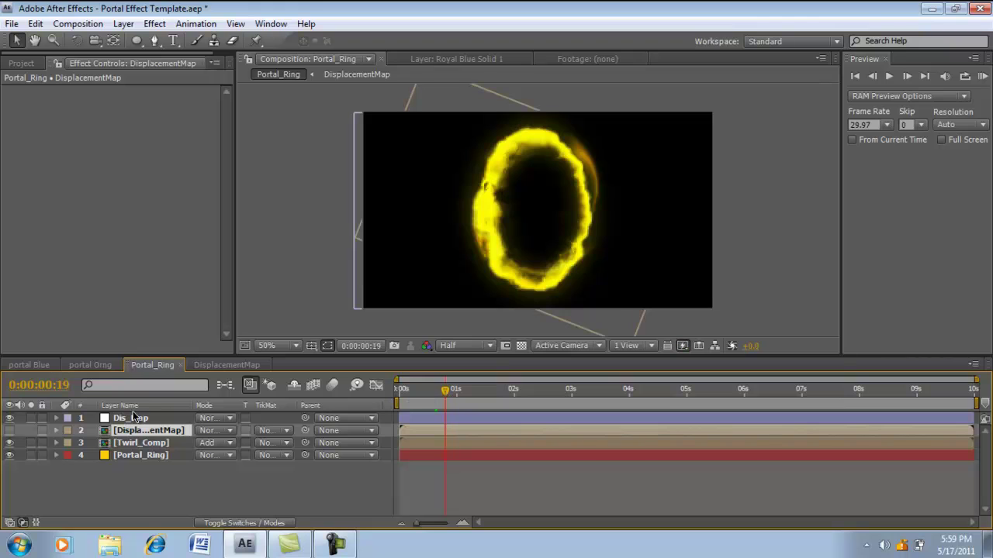
Step: Move the turbulent ellipse about 7 px right in the DisplacementMap comp
click(214, 364)
drag(548, 209, 553, 210)
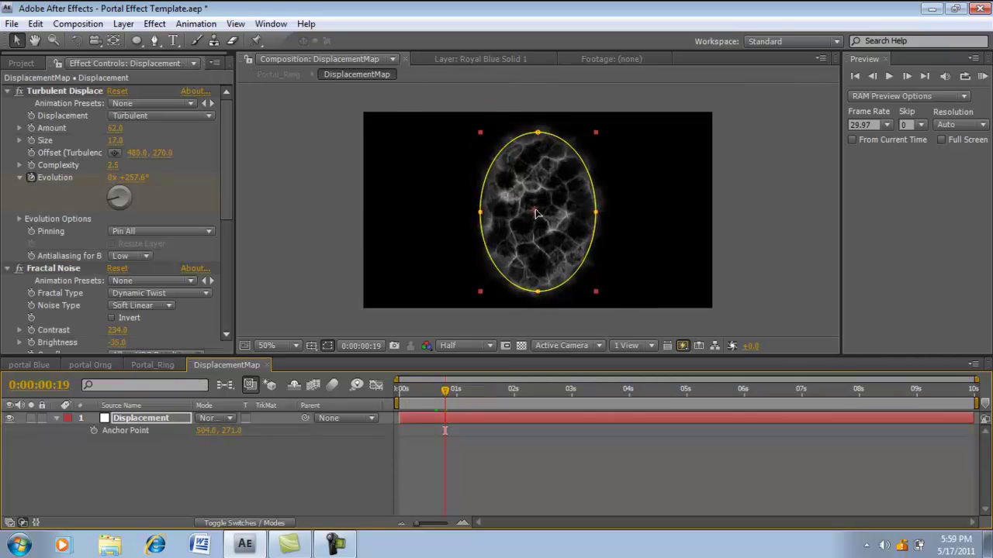
click(177, 366)
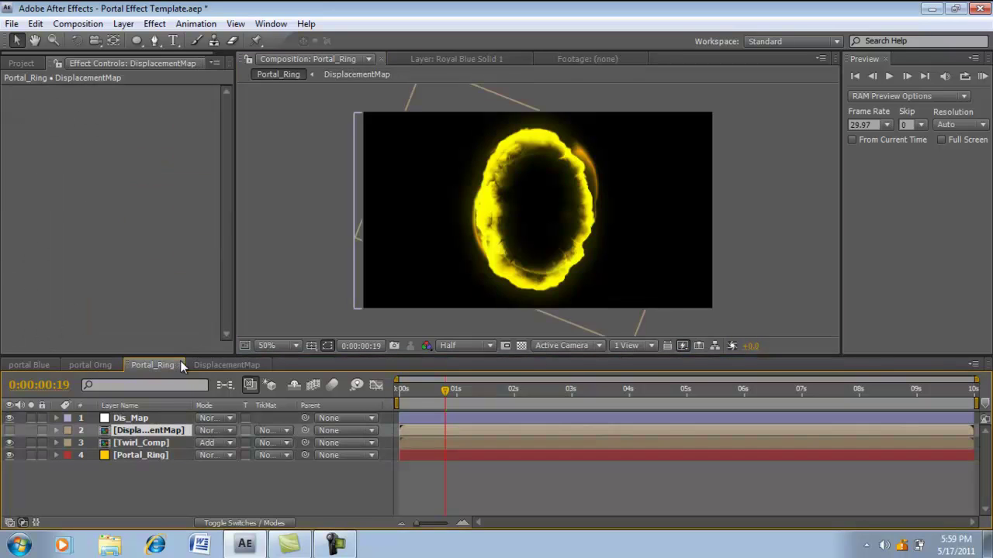
click(200, 365)
Step: Scale the Displacement layer to about 109% and preview the ring in Portal_Ring
key(s)
drag(236, 432, 267, 431)
click(152, 365)
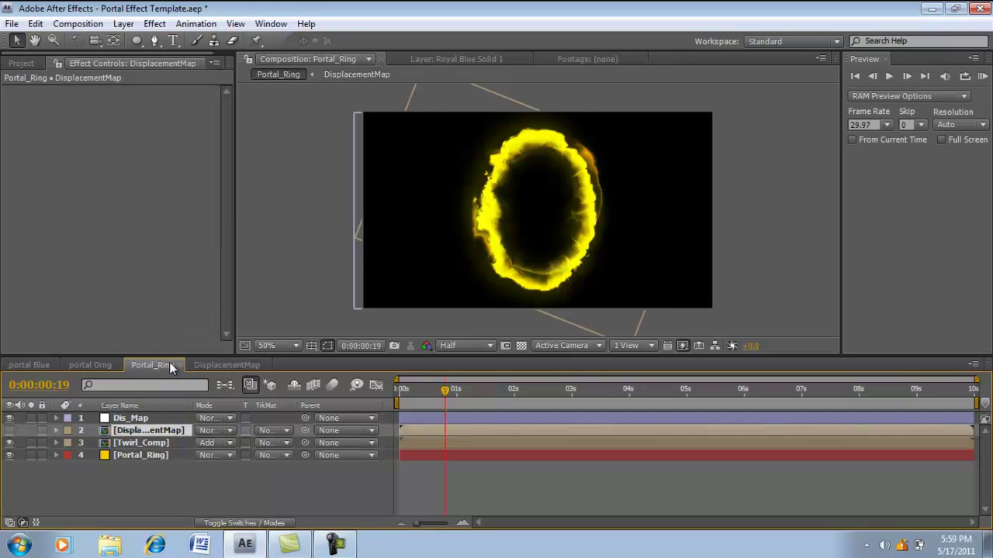
mouse_move(444, 394)
mouse_down()
mouse_move(401, 397)
mouse_move(513, 396)
mouse_move(457, 397)
mouse_up()
click(90, 364)
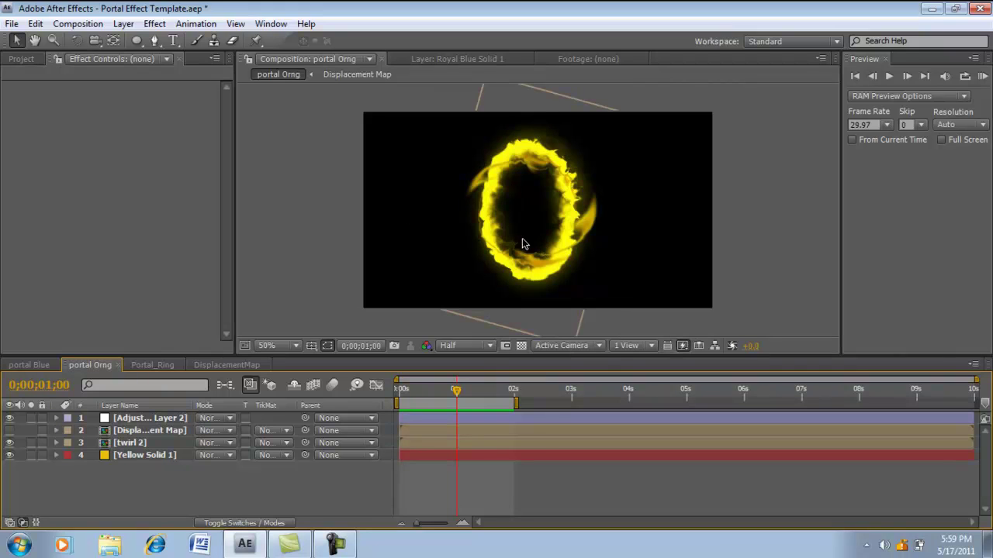
mouse_move(458, 392)
mouse_down()
mouse_move(426, 393)
mouse_move(450, 393)
mouse_up()
click(151, 364)
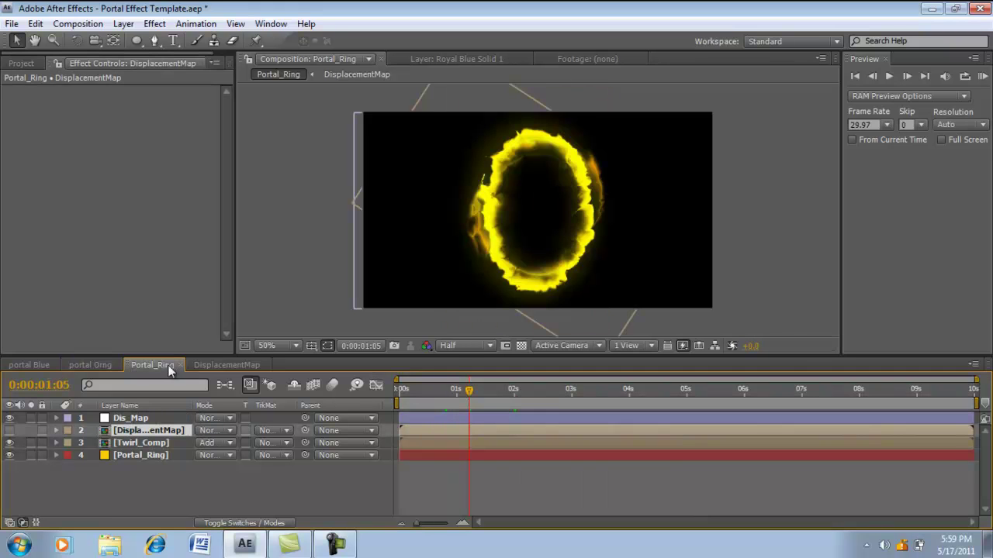
drag(469, 391, 490, 393)
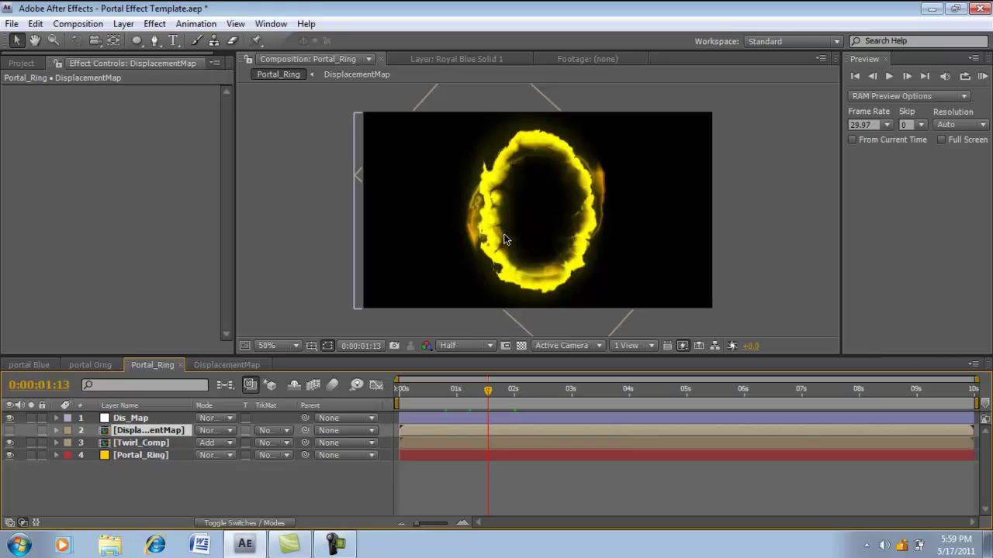
double_click(144, 443)
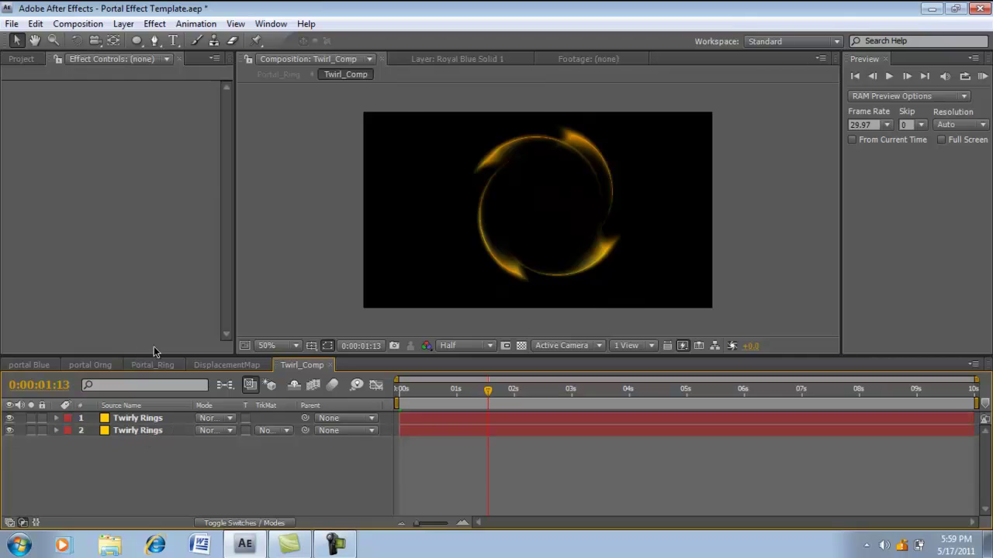
click(138, 418)
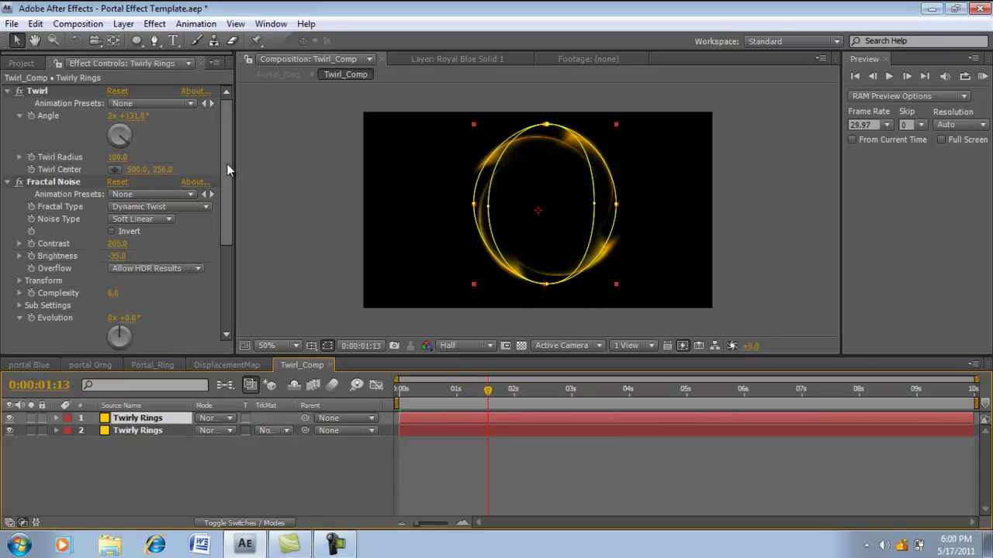
scroll(186, 233, down, 4)
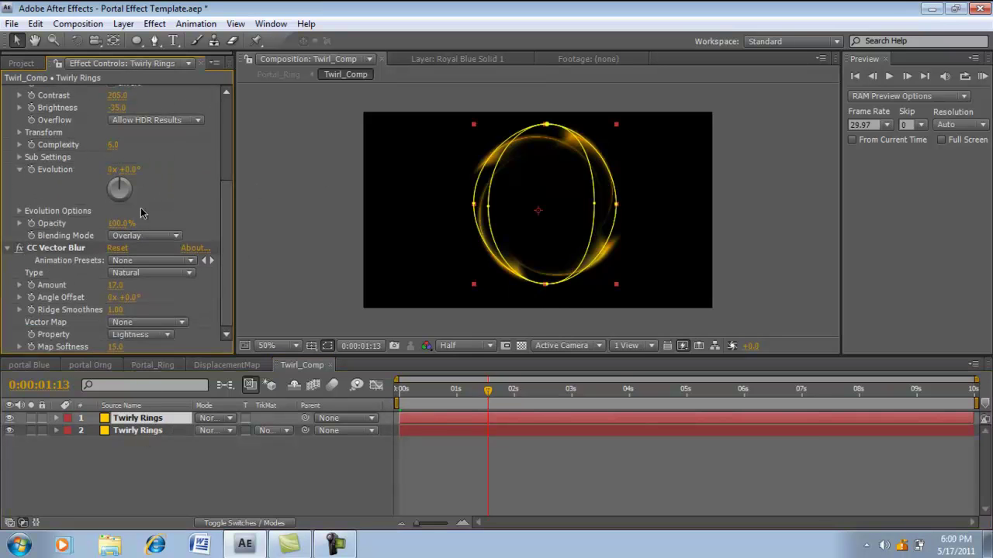
click(256, 365)
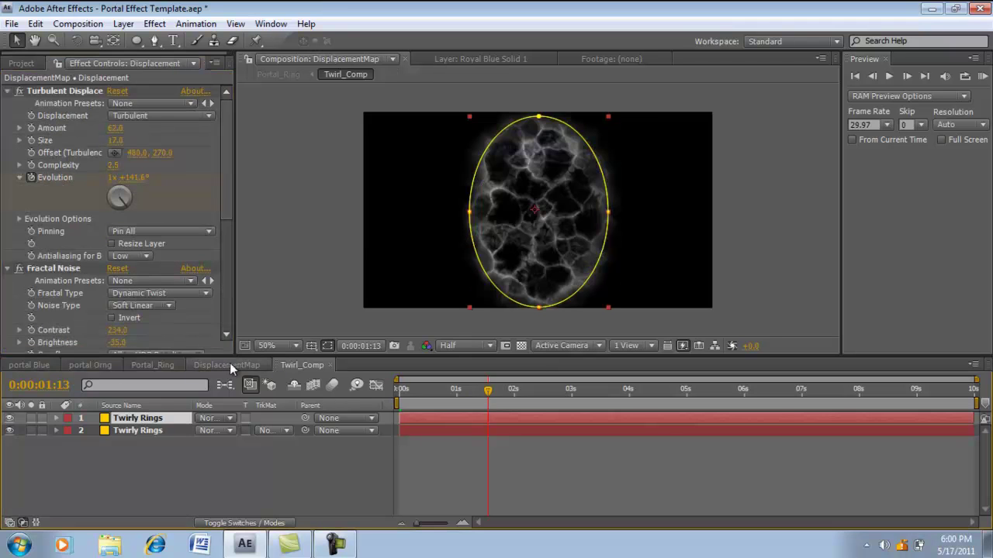
click(318, 366)
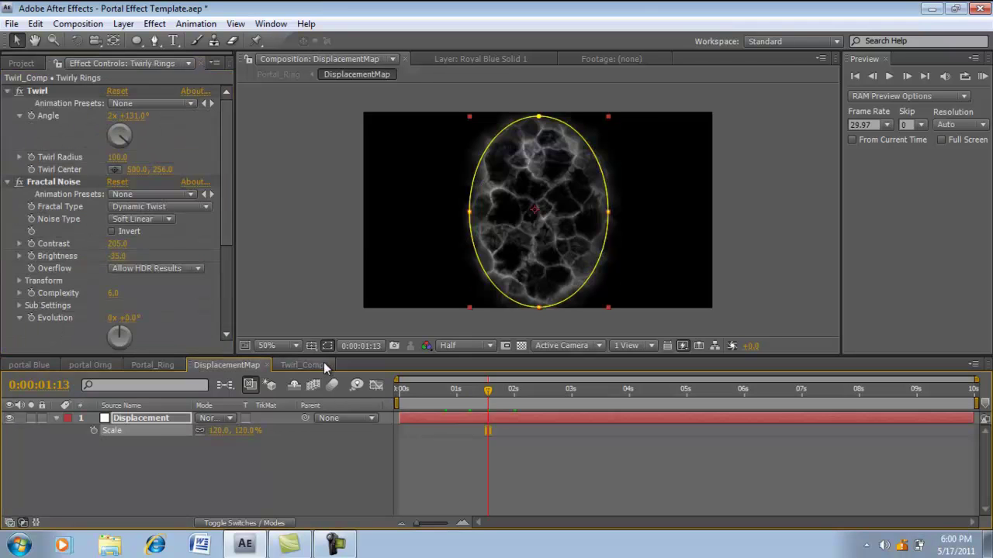
click(249, 366)
click(153, 365)
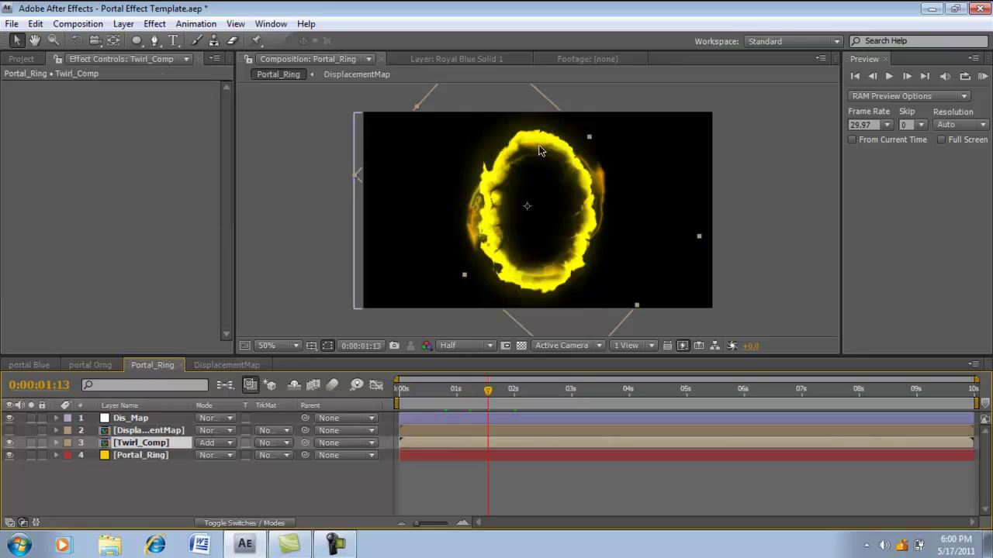